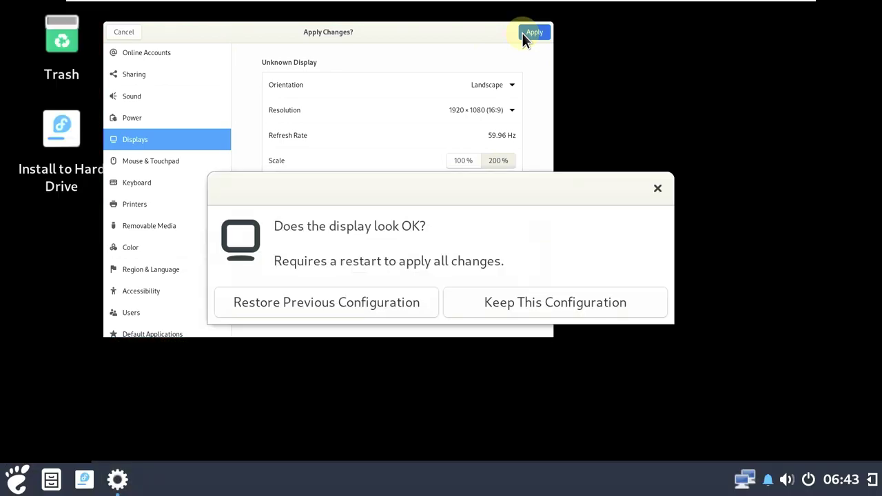
Apply the 200% display scale and keep the new display configuration
left_click(467, 303)
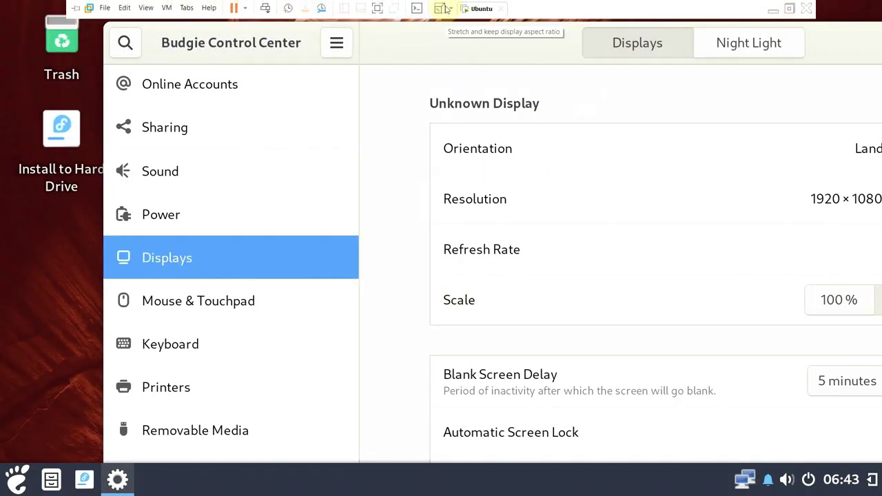
left_click(447, 8)
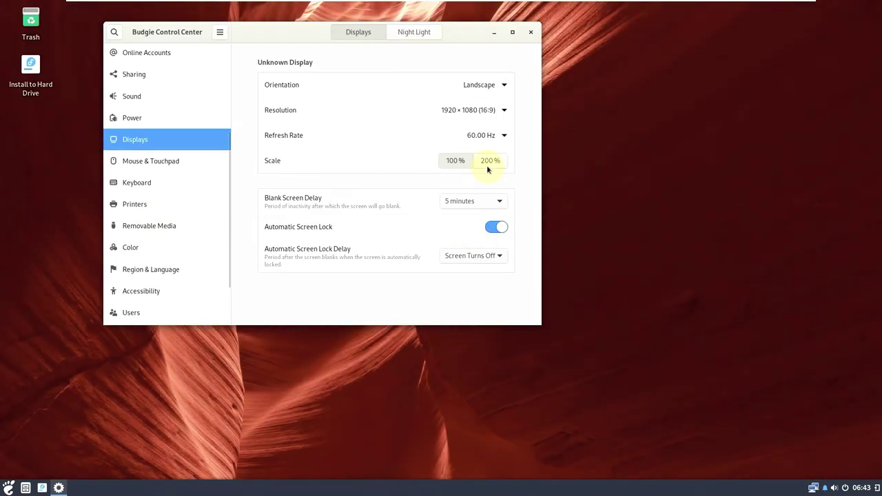
left_click(487, 164)
left_click(522, 33)
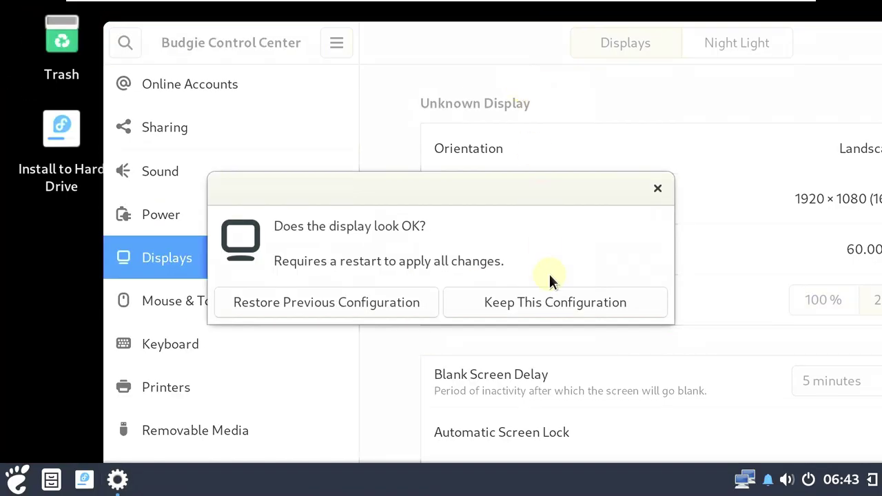
left_click(545, 309)
Close Control Center, glance at the calendar side panel, and open the session power menu
left_click_drag(803, 53, 683, 65)
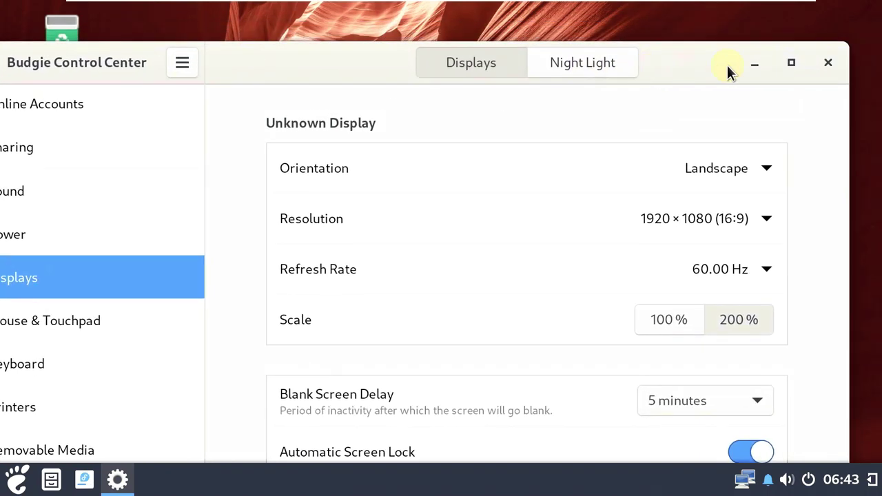
left_click(829, 64)
left_click(871, 479)
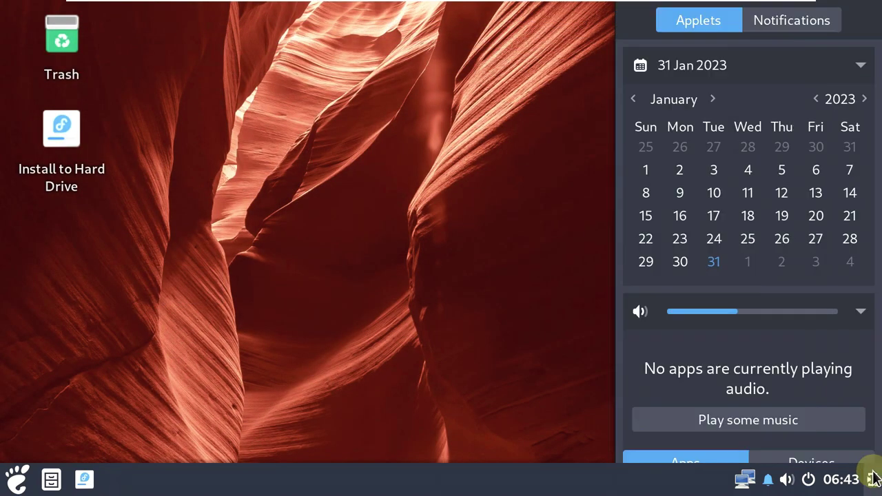
scroll(734, 151, "down", 8)
left_click(354, 350)
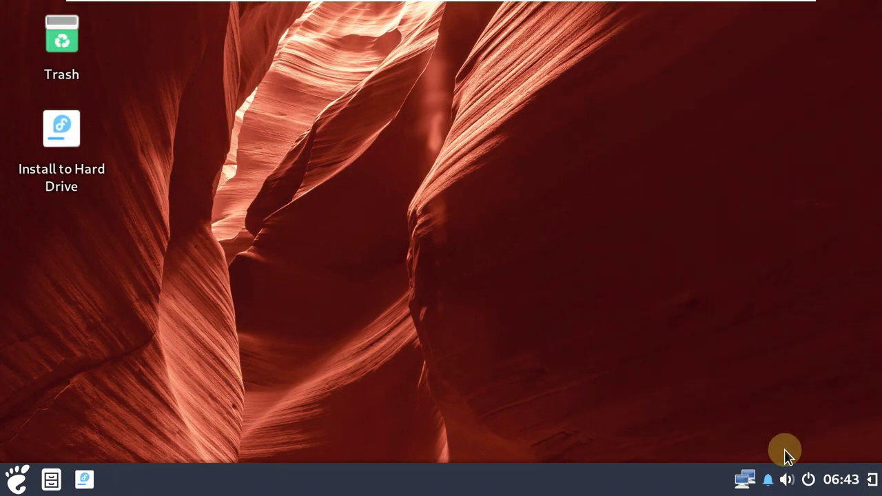
left_click(810, 480)
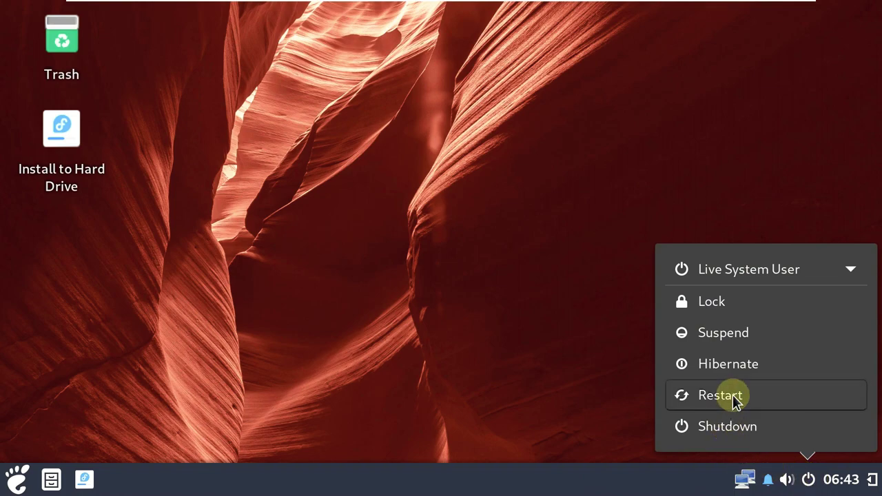
Log out of the live session, confirm, and log back in
left_click(852, 271)
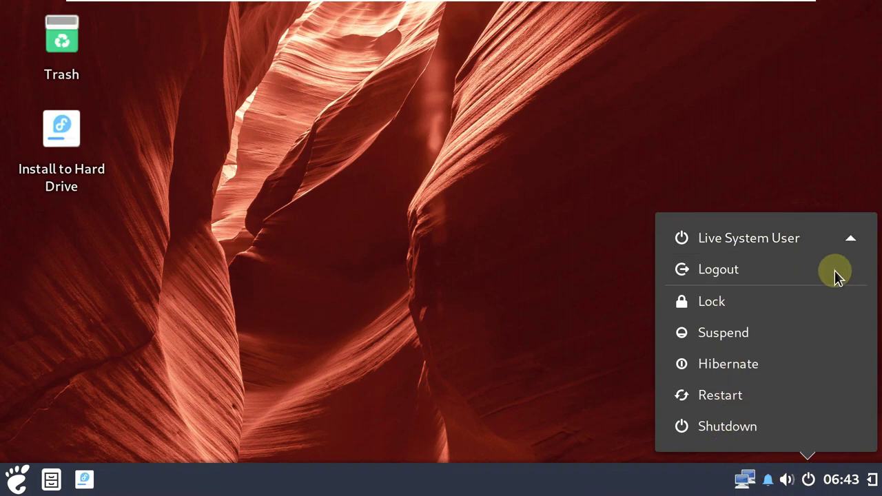
left_click(808, 272)
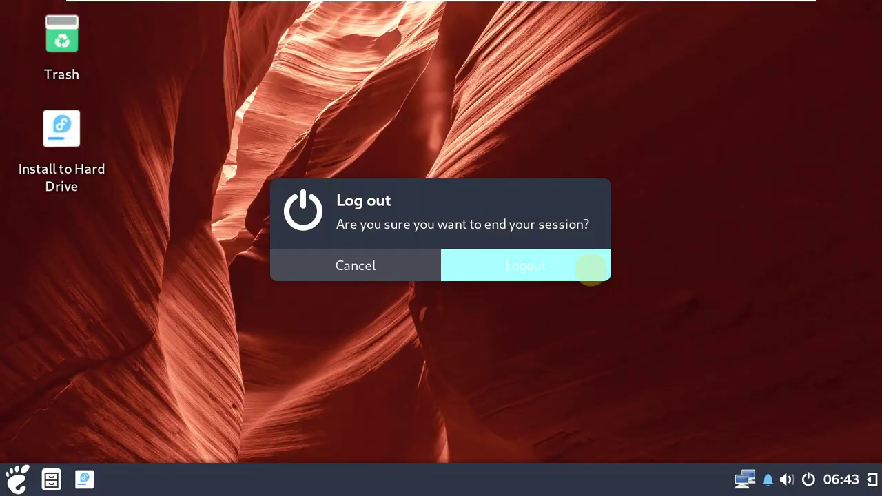
left_click(590, 265)
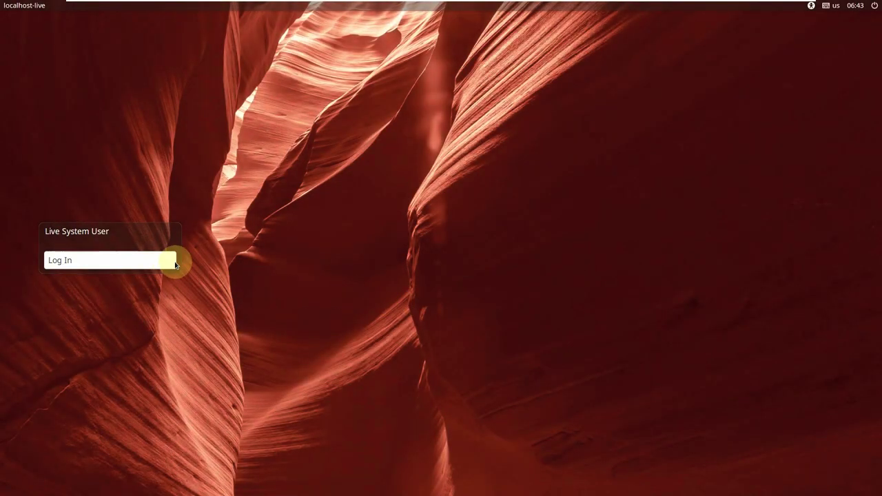
left_click(146, 264)
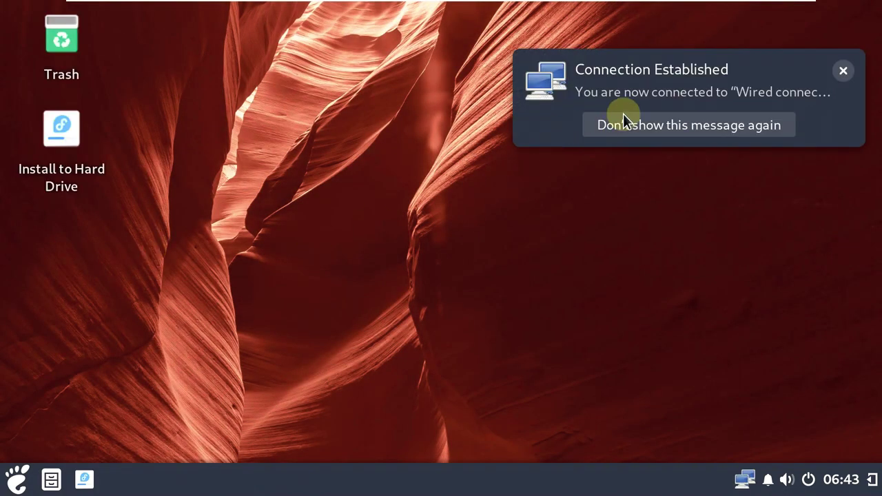
Dismiss the Connection Established notice and launch System Monitor from System Tools
left_click(839, 68)
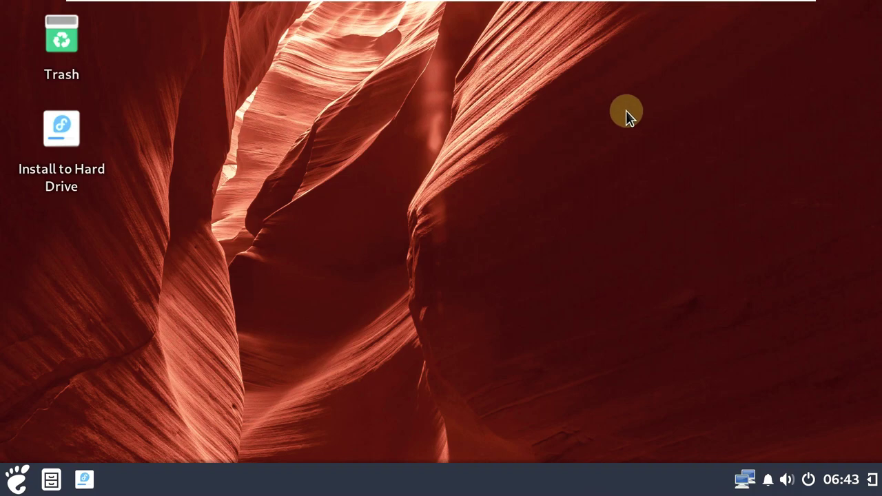
left_click(17, 479)
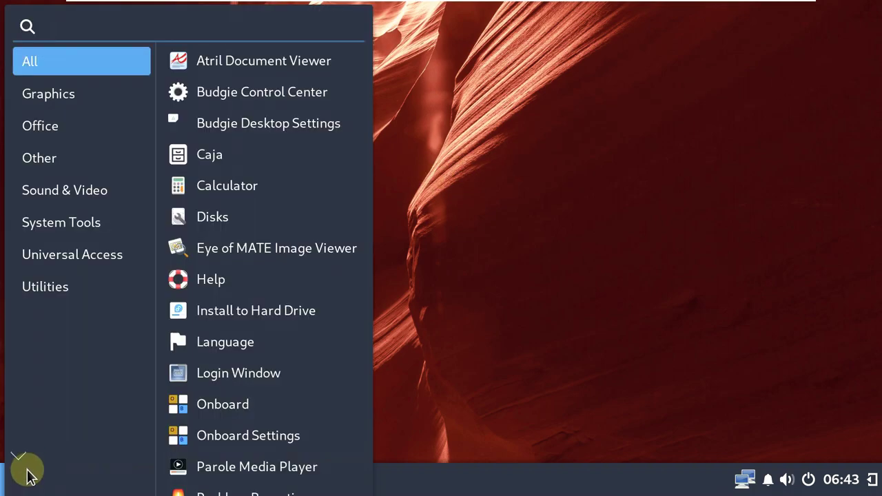
left_click(73, 228)
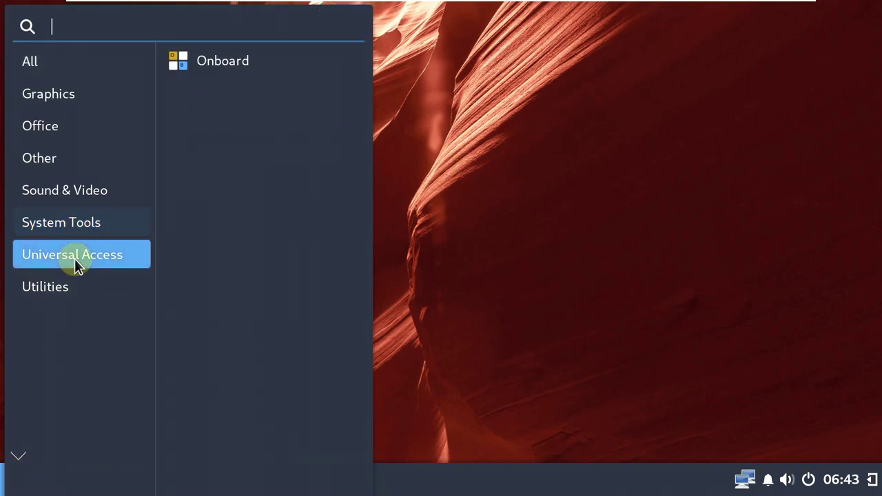
mouse_move(79, 292)
left_click(247, 184)
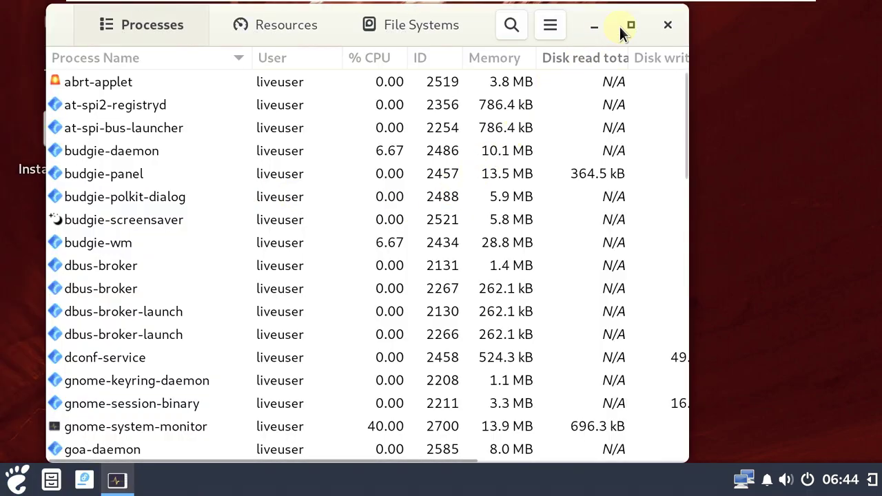
Maximize System Monitor and confirm version 42.0 in its About dialog
left_click(620, 26)
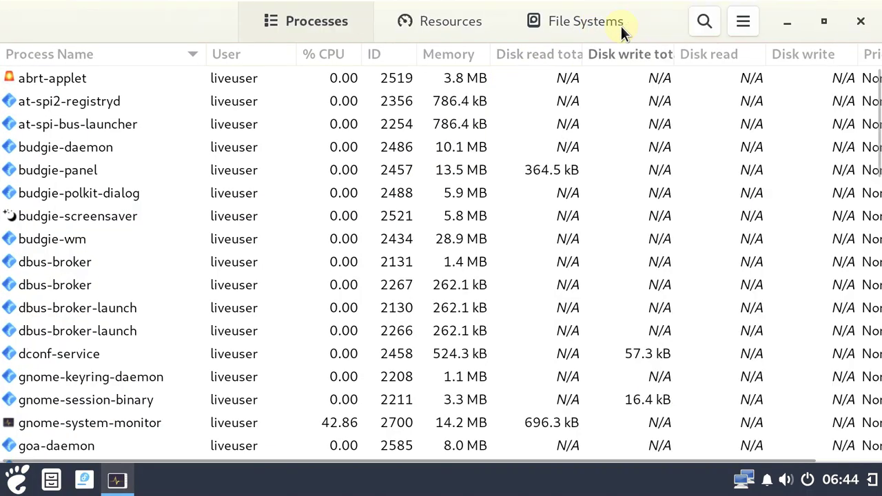
left_click(736, 34)
left_click(737, 318)
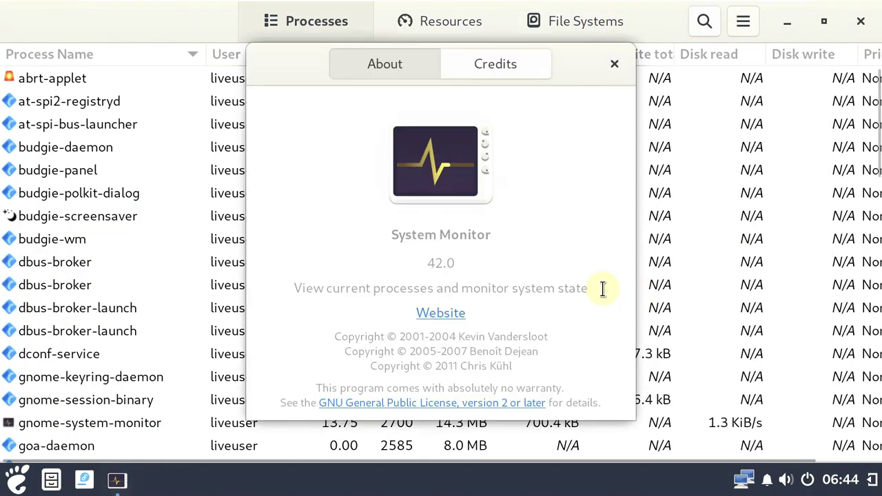
double_click(449, 263)
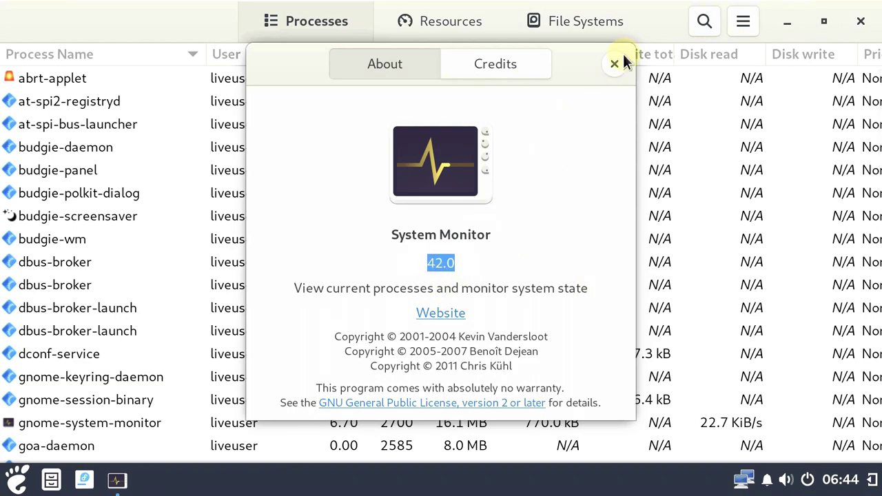
left_click(614, 63)
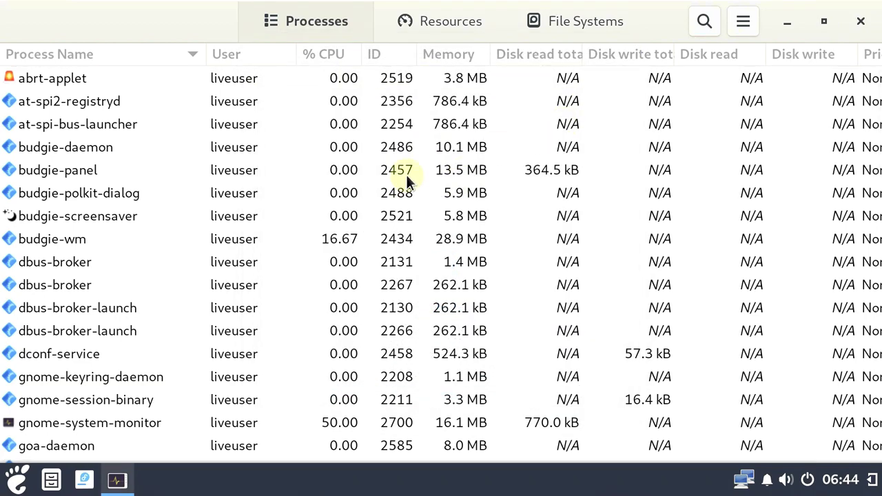
Scroll down and back up through the running processes list
scroll(308, 177, "down", 2)
scroll(307, 177, "down", 3)
scroll(307, 177, "down", 15)
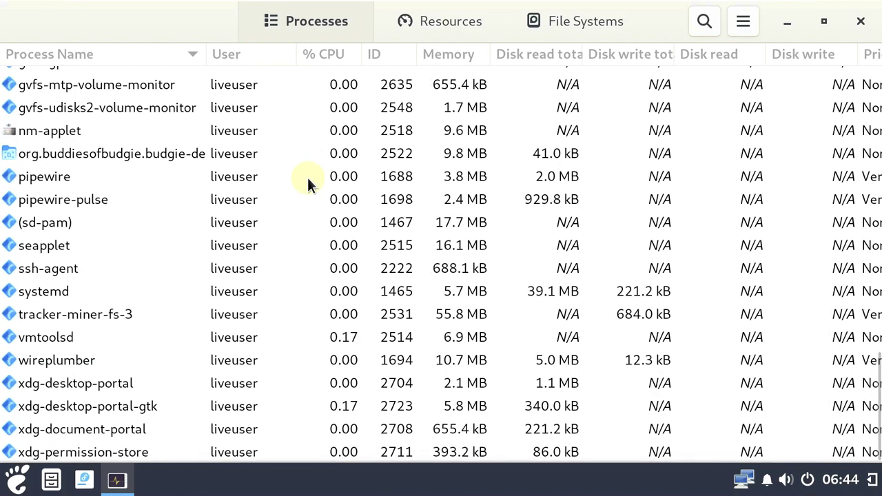
scroll(307, 177, "up", 17)
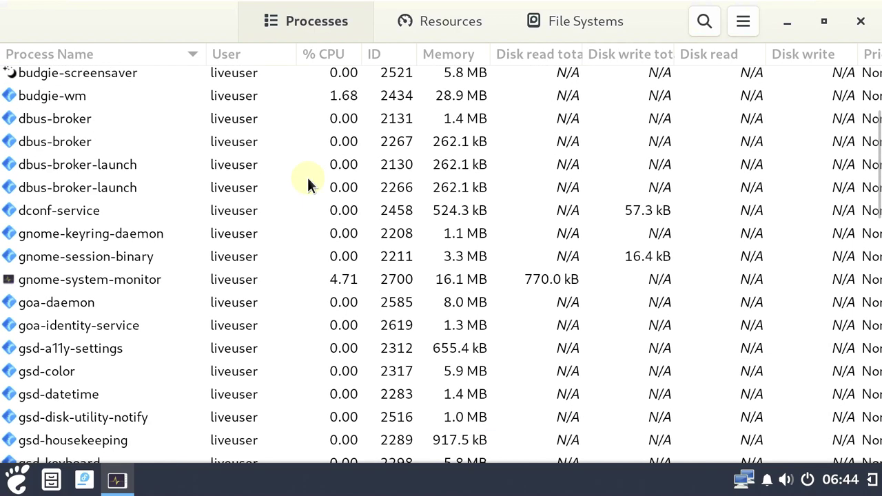
scroll(308, 177, "up", 3)
Change the CPU2 graph colour to green on the Resources tab
left_click(430, 25)
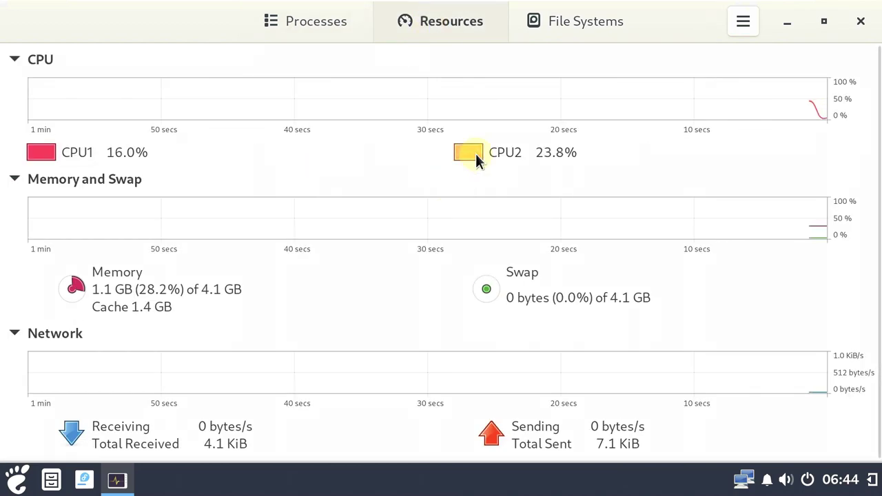
left_click(475, 155)
left_click(313, 218)
left_click(601, 124)
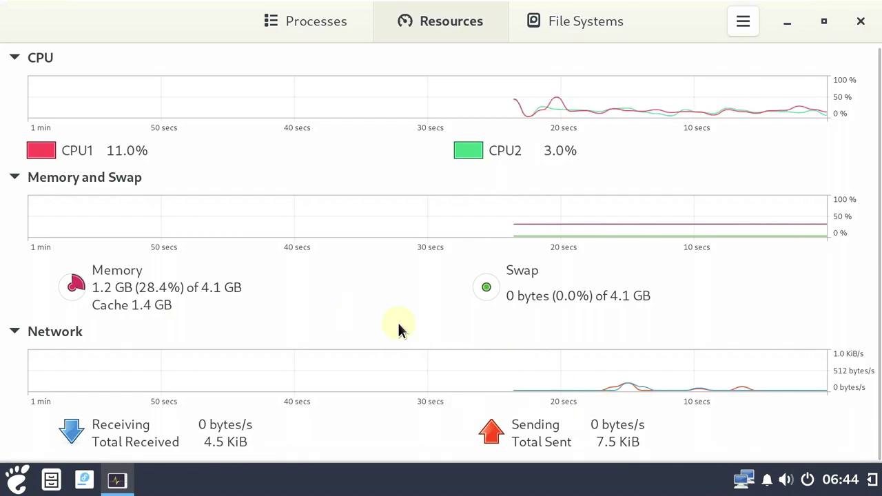
Collapse and expand the CPU, Memory and Swap, and Network graphs one at a time
left_click(14, 177)
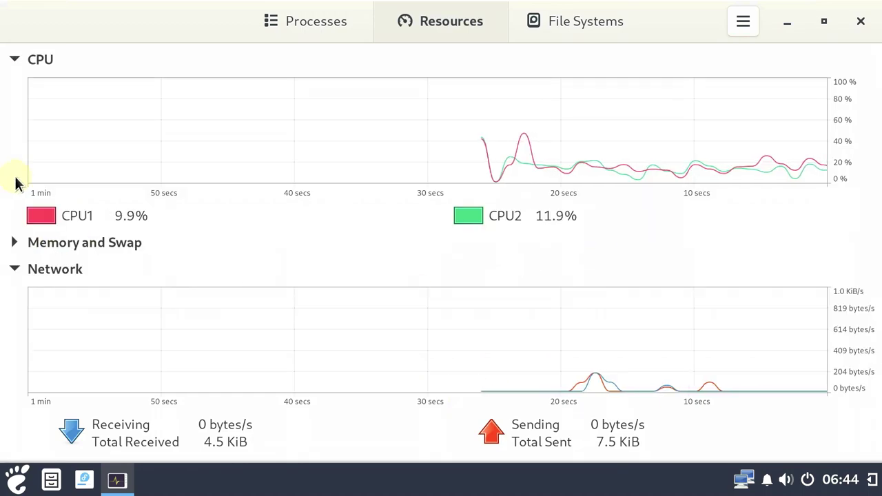
left_click(20, 269)
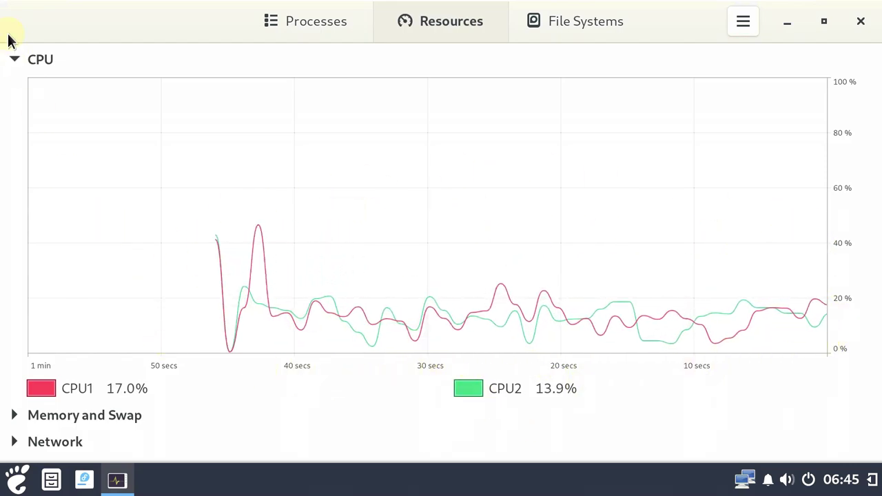
left_click(14, 60)
left_click(15, 88)
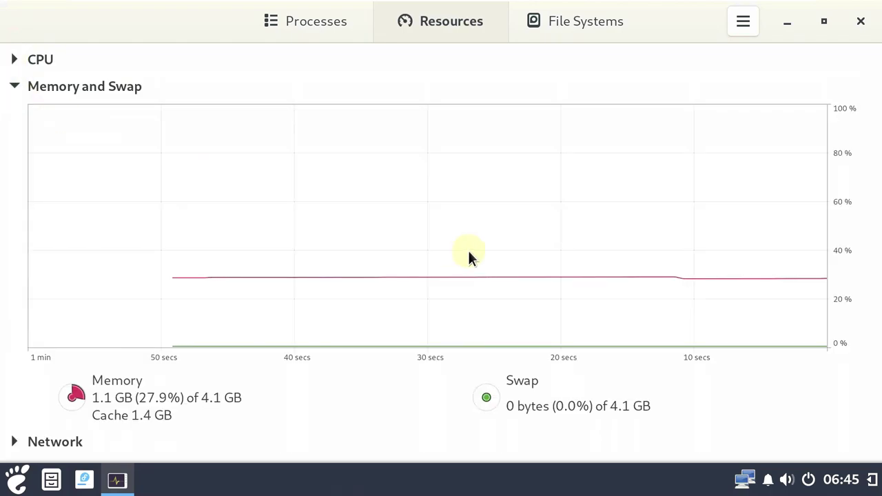
left_click(19, 91)
left_click(19, 112)
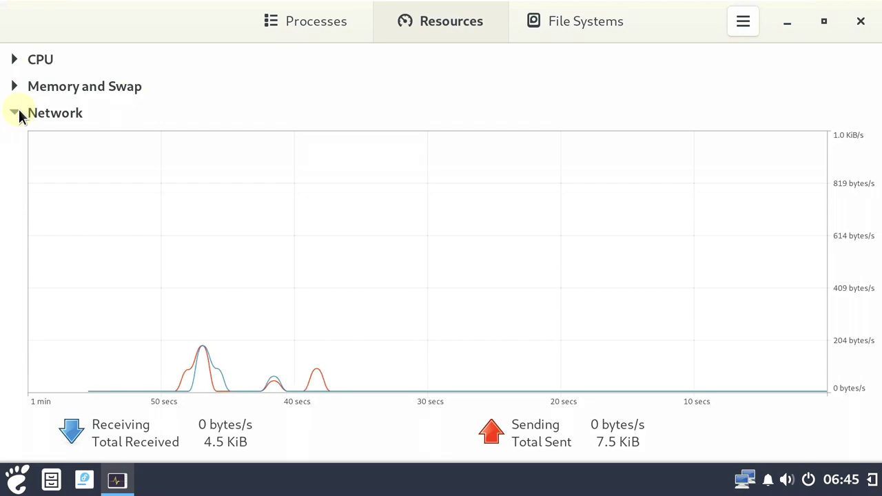
left_click(15, 113)
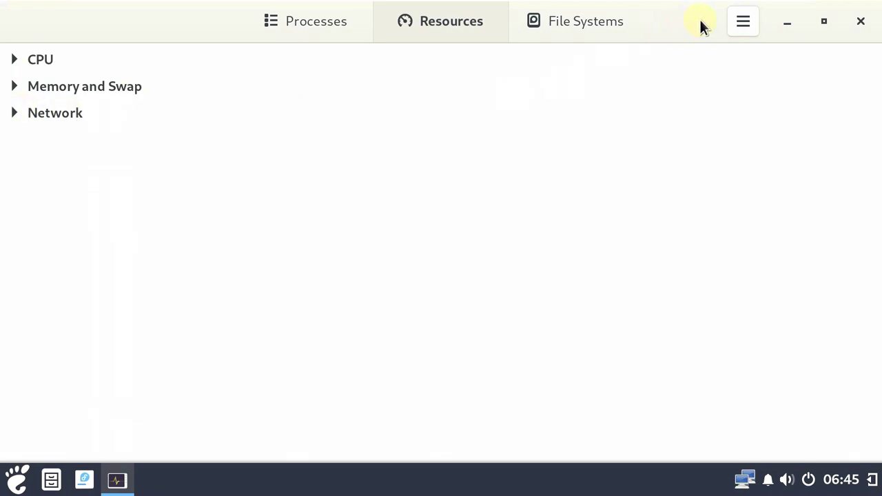
View System Monitor's About information, then close System Monitor
left_click(744, 21)
left_click(728, 179)
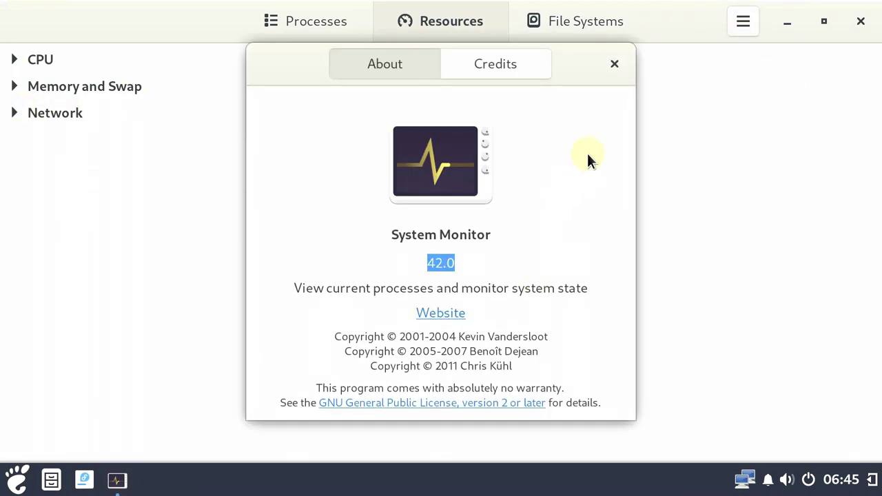
left_click(616, 62)
left_click(860, 22)
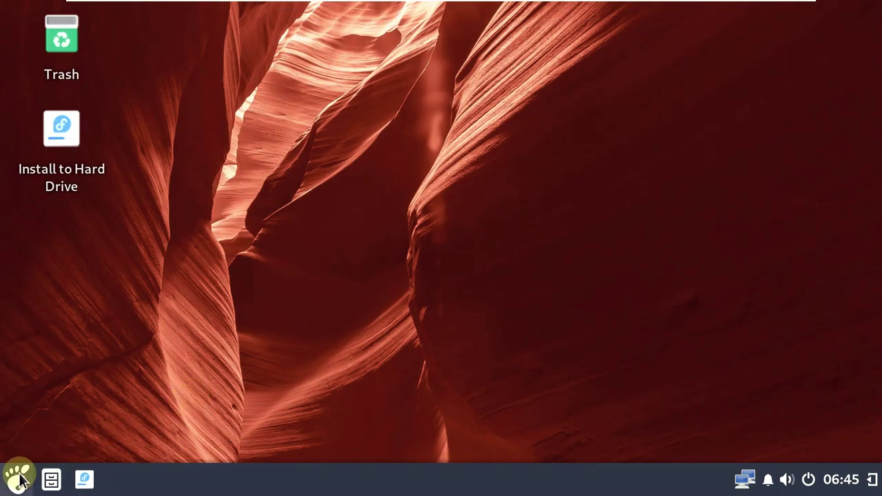
Browse the Budgie Menu's Utilities category and the full application list
left_click(18, 480)
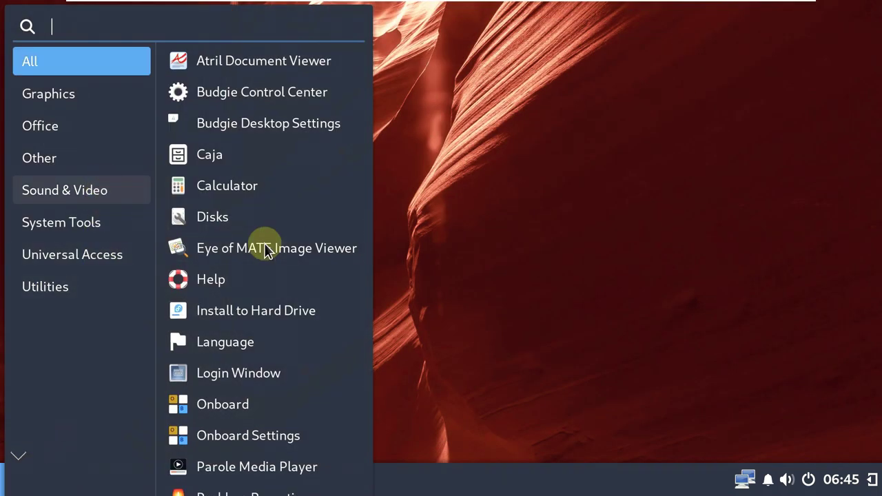
scroll(255, 237, "down", 3)
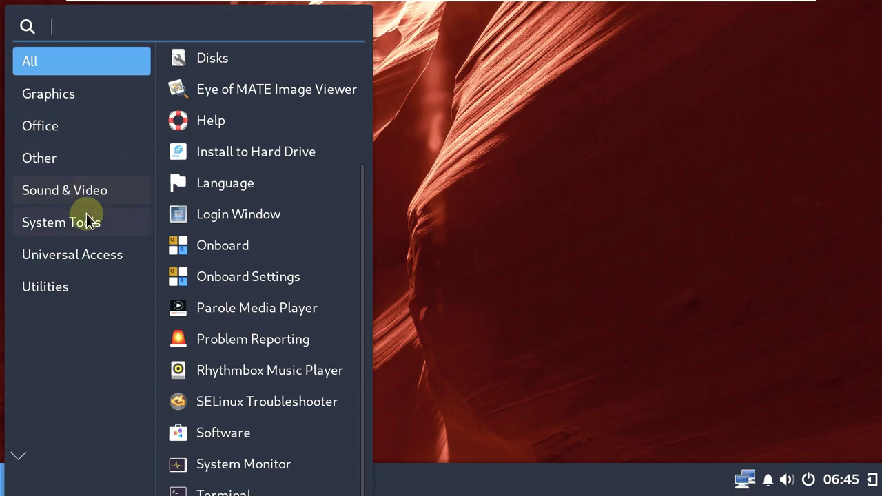
left_click(60, 289)
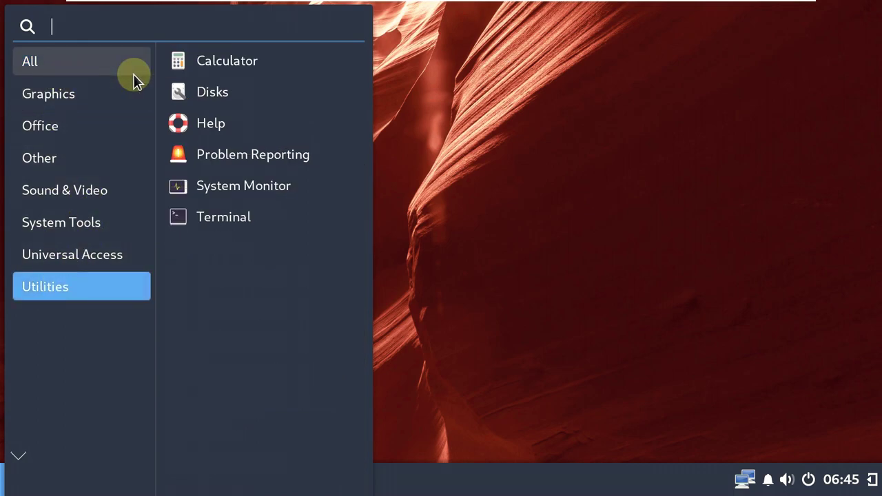
left_click(111, 54)
scroll(238, 124, "down", 3)
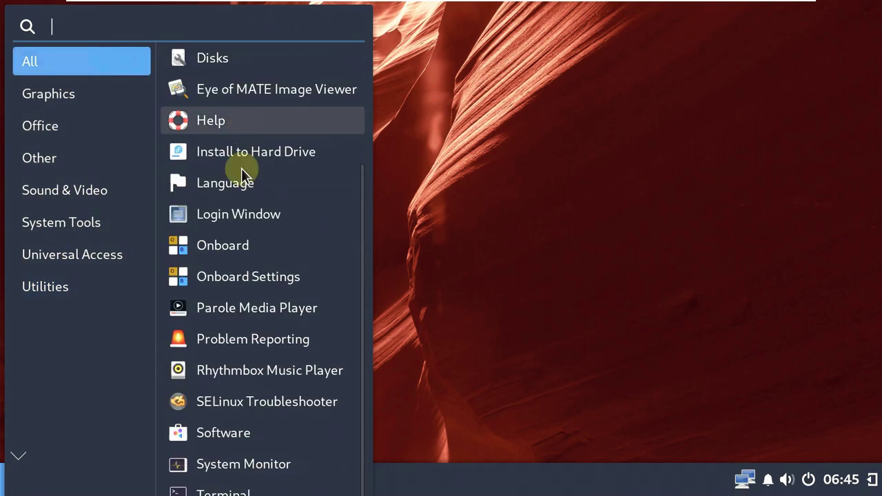
Browse Utilities and Office apps, then close the menu and show the clock's date options
left_click(62, 291)
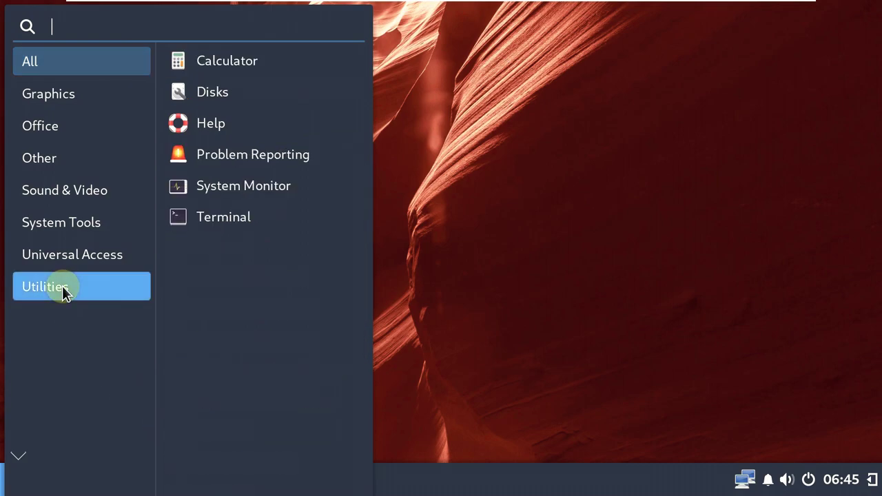
left_click(72, 255)
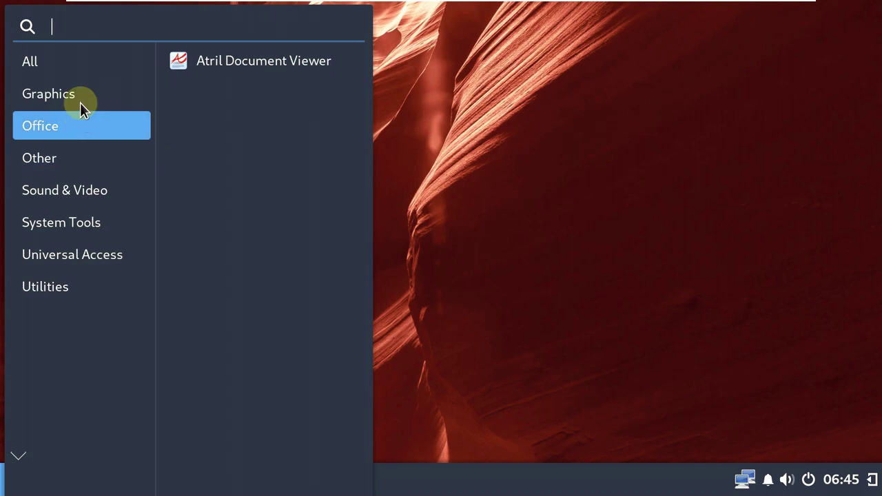
scroll(286, 134, "down", 5)
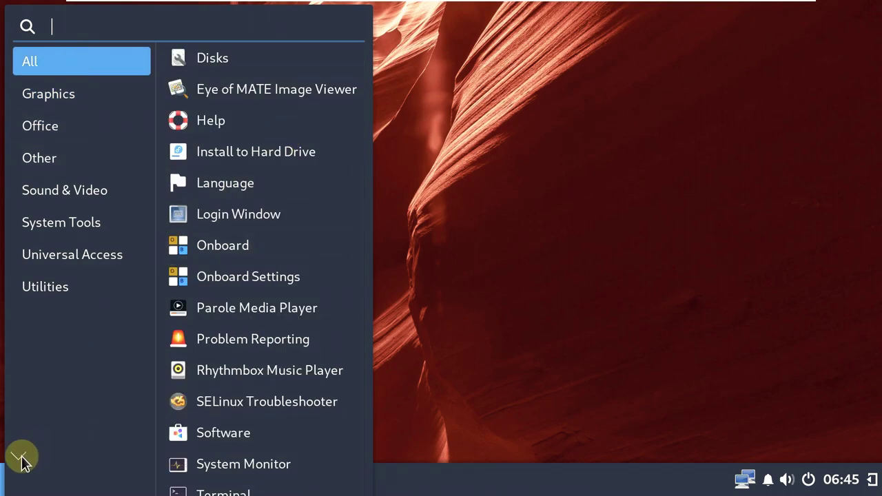
left_click(457, 238)
left_click(847, 480)
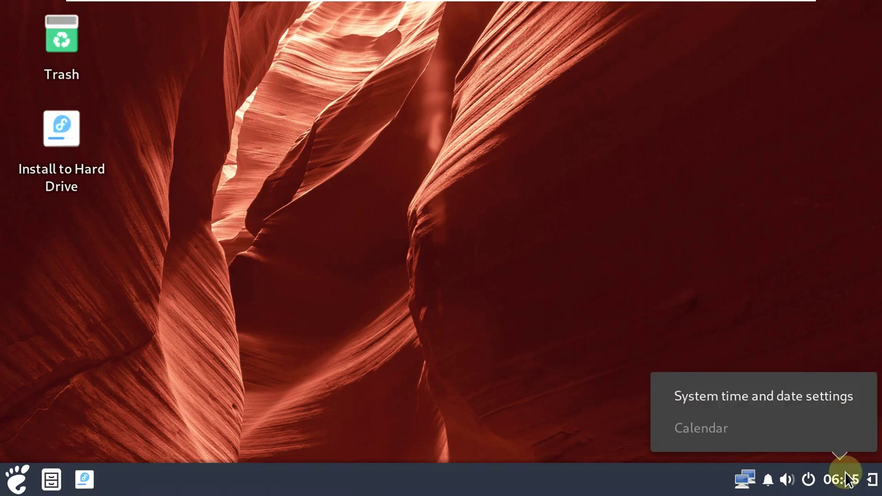
left_click(847, 480)
left_click(808, 480)
left_click(510, 364)
left_click(787, 480)
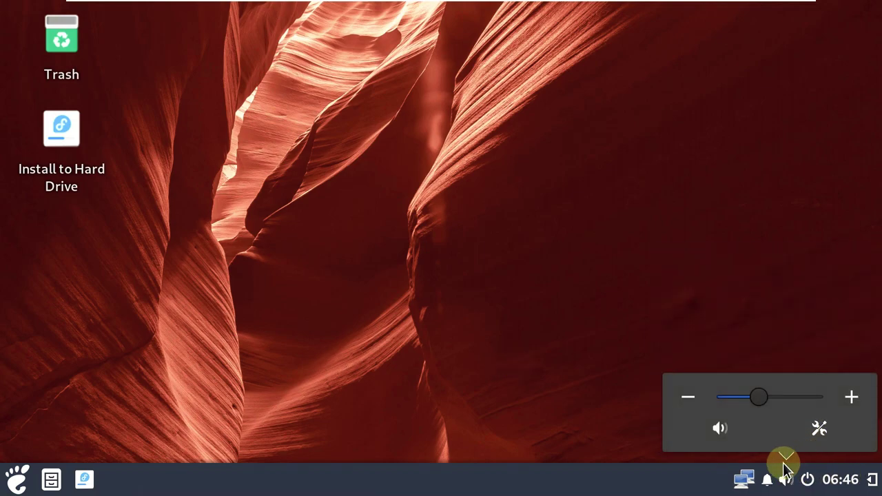
left_click(770, 481)
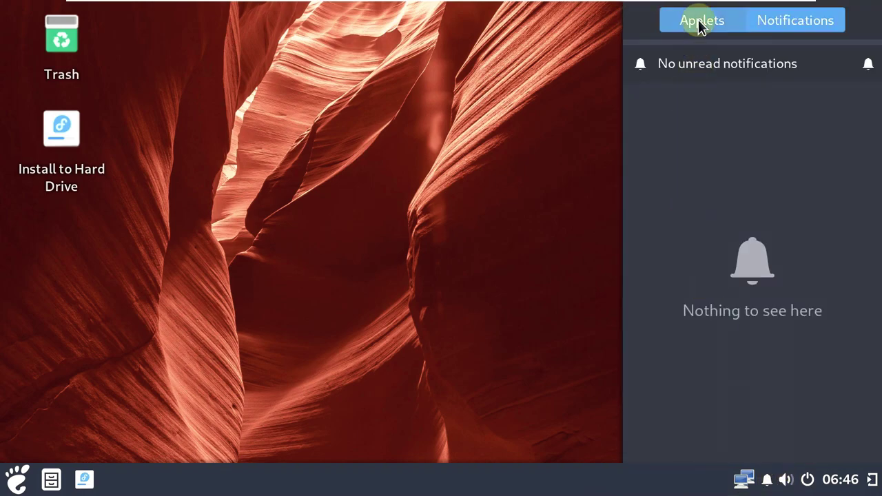
left_click(698, 22)
scroll(807, 276, "down", 4)
scroll(806, 311, "down", 1)
scroll(876, 374, "down", 2)
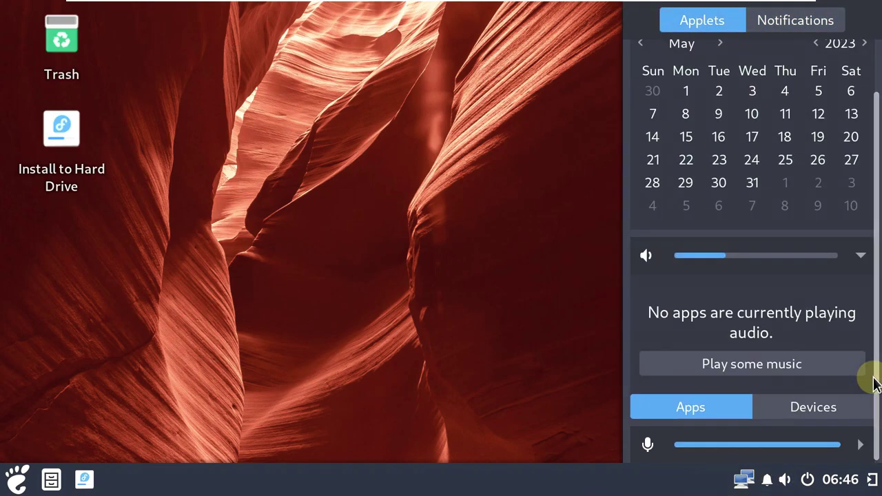
left_click(811, 406)
left_click(730, 404)
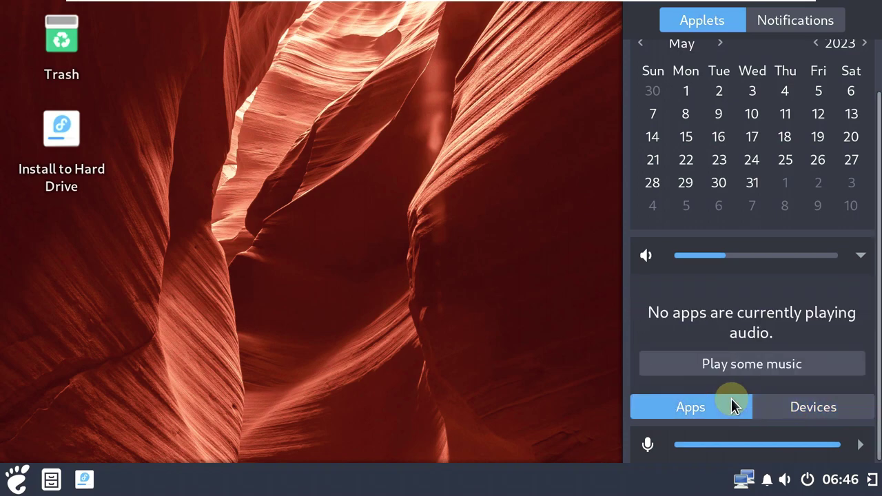
left_click(488, 274)
left_click(743, 481)
left_click(422, 197)
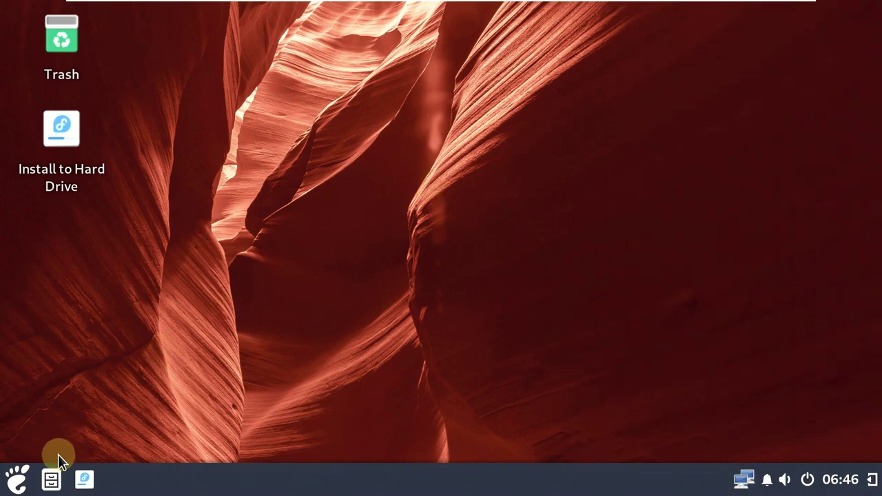
left_click(53, 479)
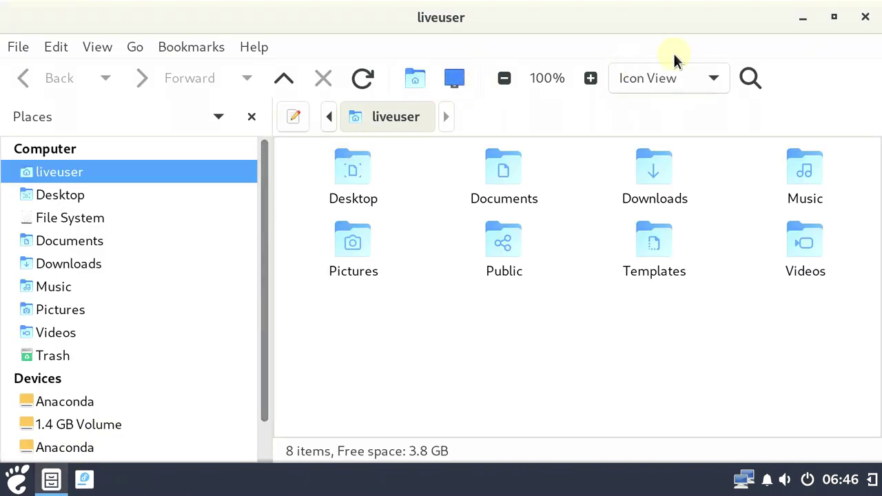
left_click(253, 45)
left_click(292, 96)
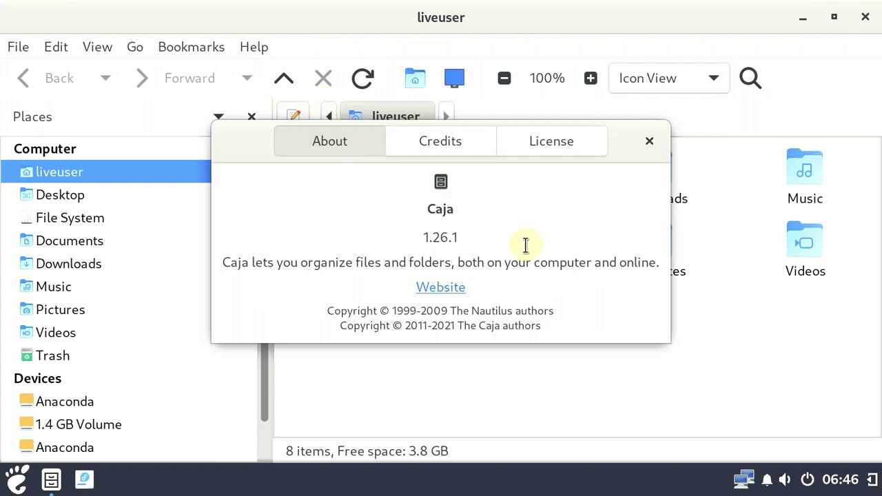
left_click(649, 142)
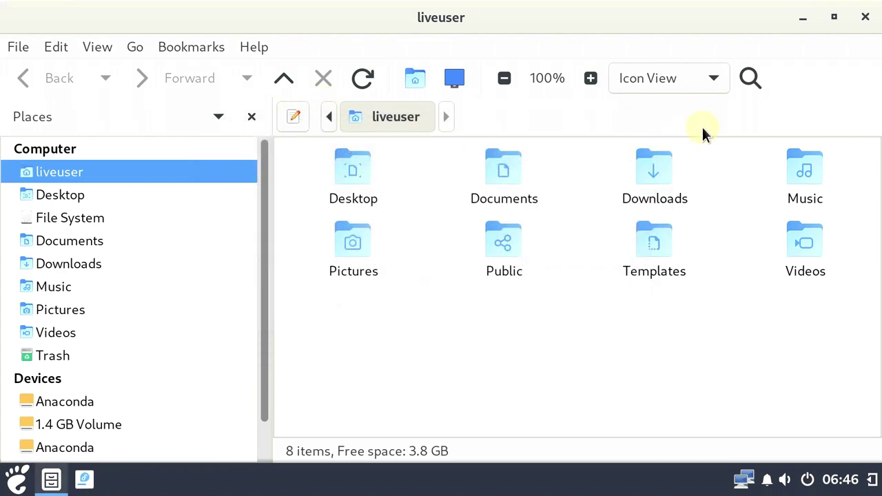
left_click(866, 16)
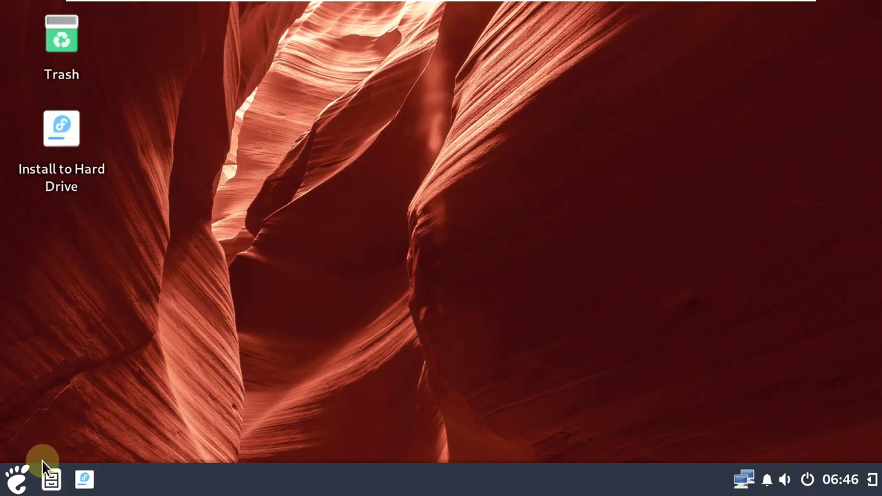
Launch Terminal from Utilities, check its About version line, and maximize the window
left_click(16, 478)
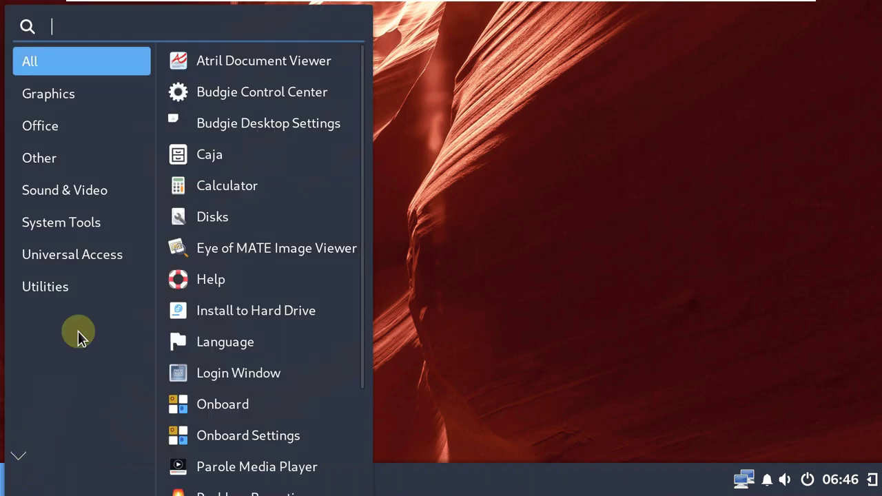
left_click(95, 274)
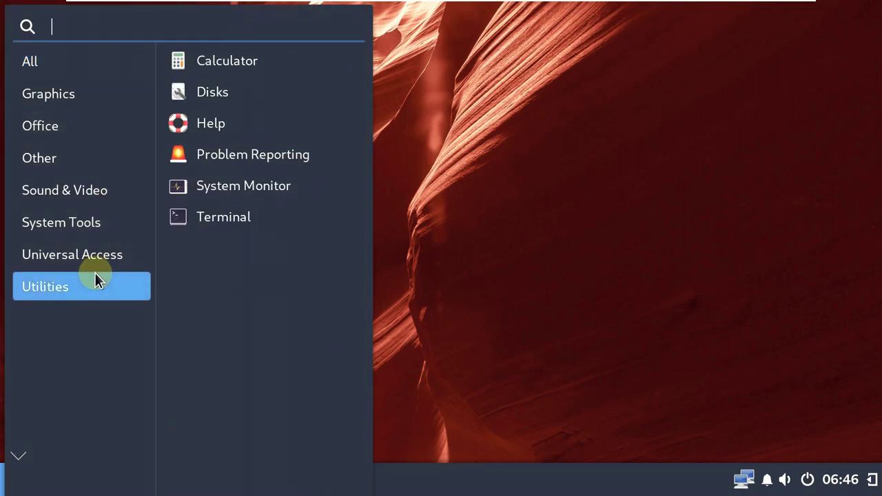
left_click(187, 216)
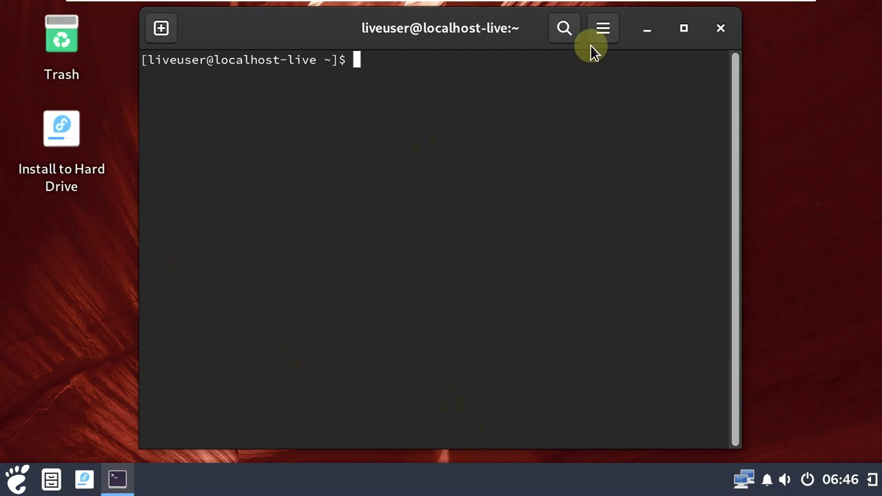
left_click(603, 29)
left_click(580, 302)
left_click_drag(540, 258, 632, 296)
left_click(614, 59)
left_click(684, 29)
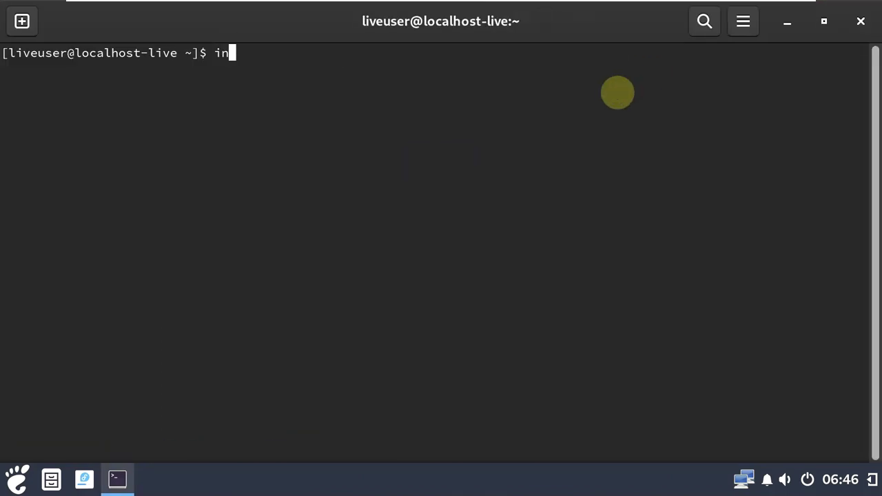
Run inxi, inxi -b and inxi -G to show system and graphics summaries
key("Return")
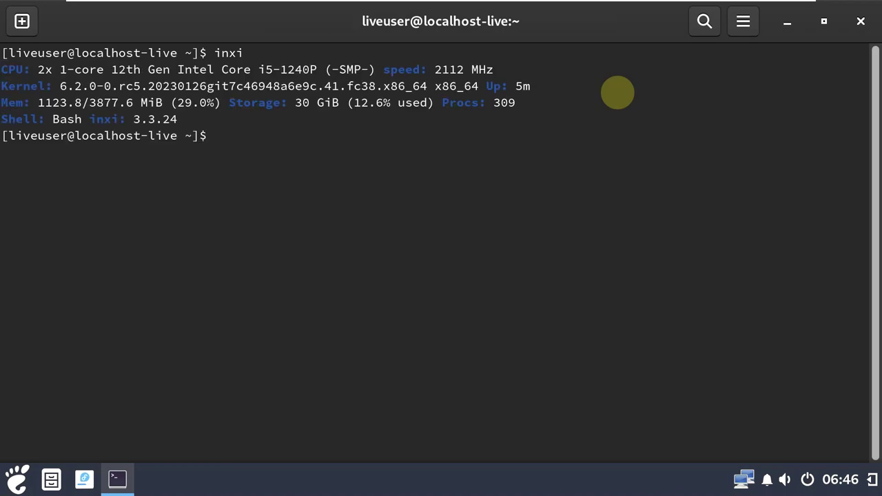
type("inxi -b")
key("Return")
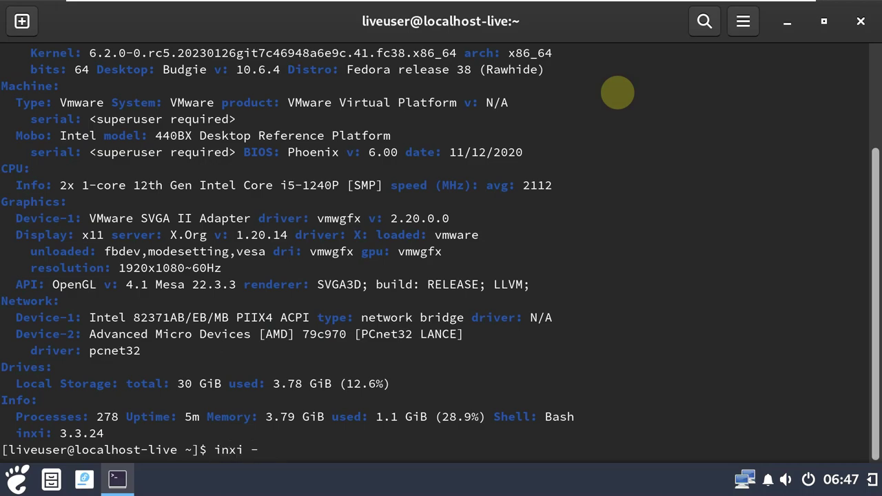
key("Return")
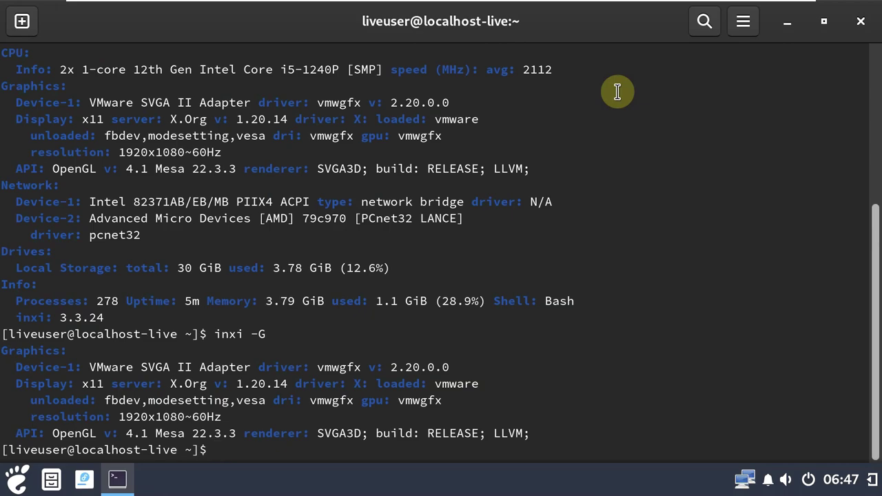
scroll(617, 91, "up", 6)
Set Terminal's preferences theme variant to Light
left_click(744, 34)
left_click(713, 252)
left_click(362, 125)
left_click(365, 97)
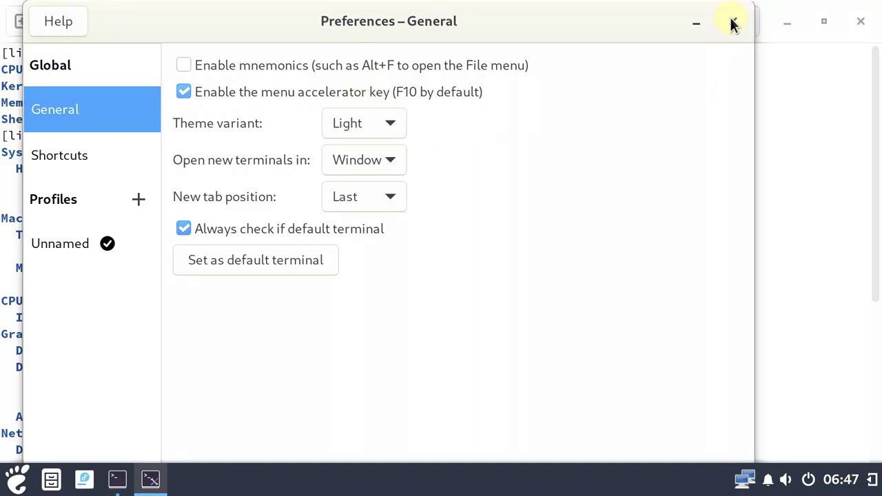
Look over Shortcuts and the Unnamed profile's Colors, Scrolling, Command and Compatibility tabs, then close Preferences
left_click(80, 151)
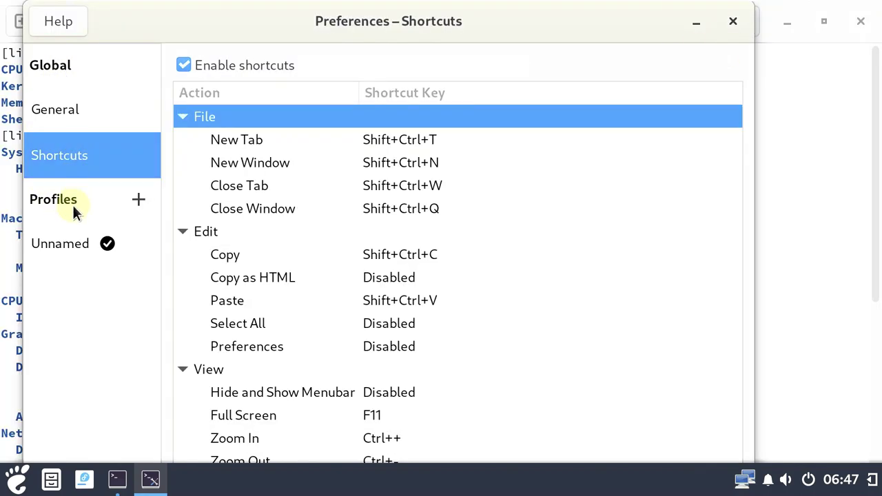
left_click(73, 253)
left_click(268, 60)
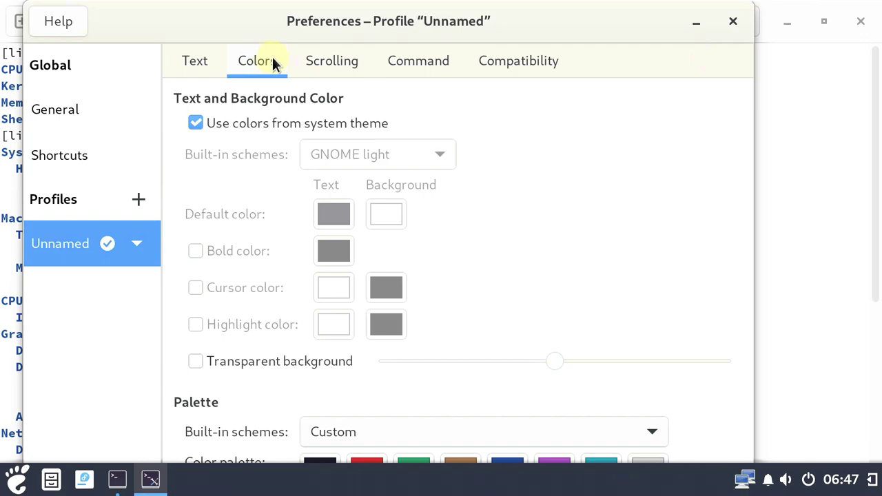
left_click(319, 60)
left_click(413, 66)
left_click(548, 67)
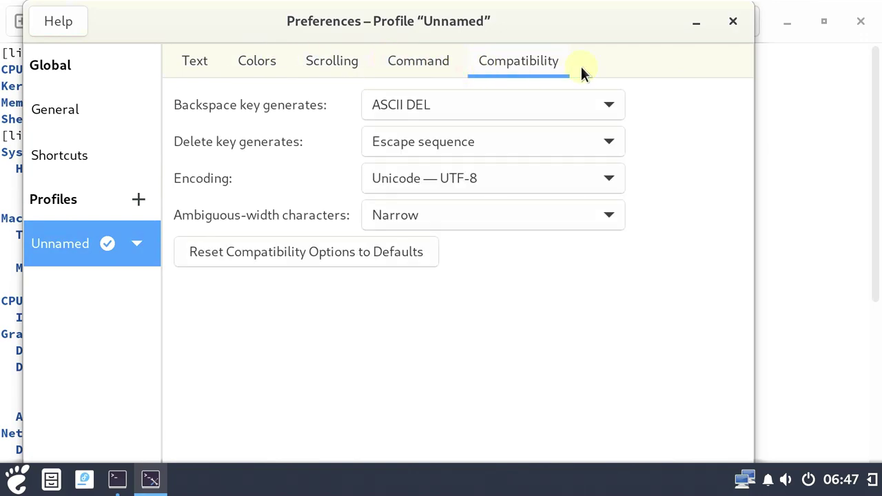
left_click(732, 23)
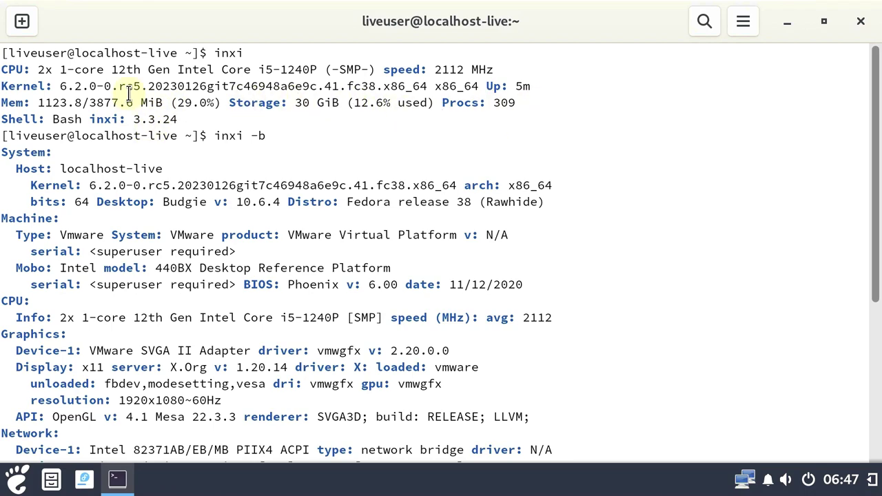
Review the inxi -G graphics output and try running neofetch
scroll(130, 104, "down", 5)
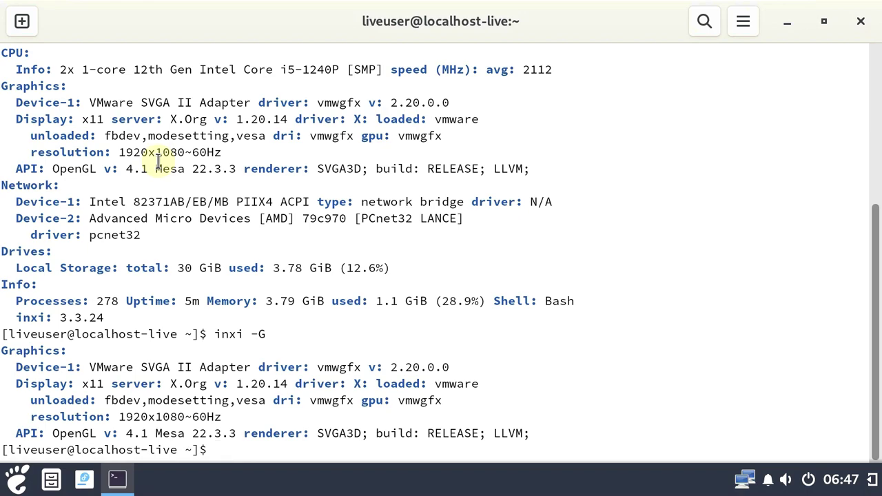
scroll(193, 241, "up", 5)
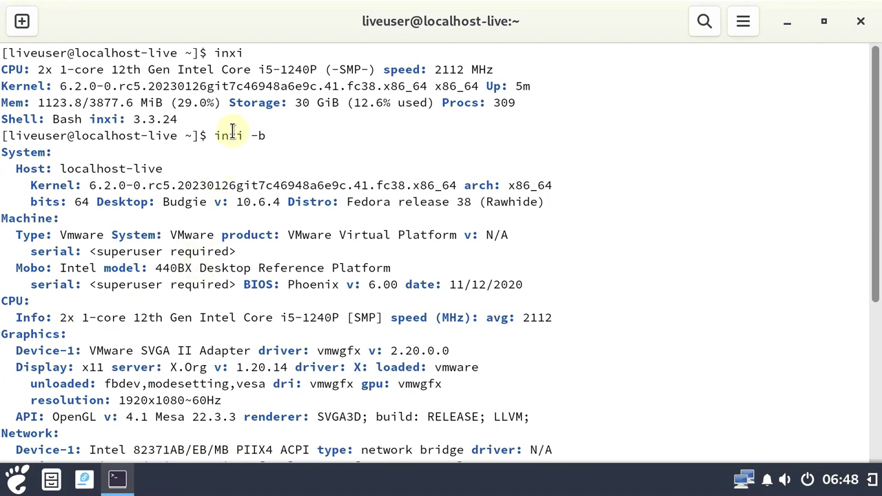
scroll(232, 131, "down", 5)
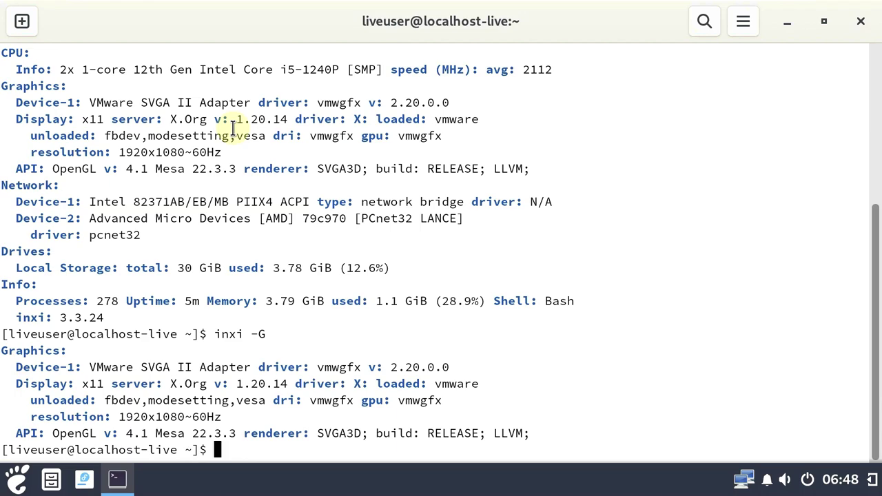
type("fetch")
key("Return")
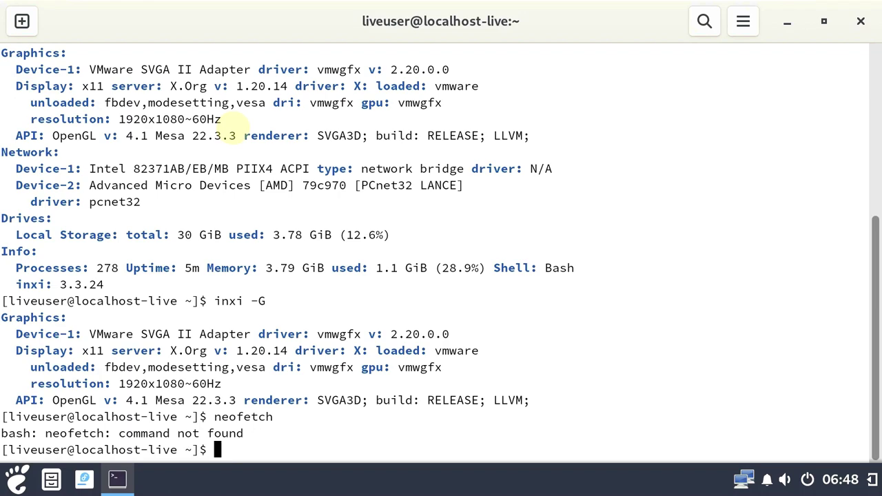
Print /etc/issue, try htop, then exit to close the terminal
type("cat /etc/issue")
key("Return")
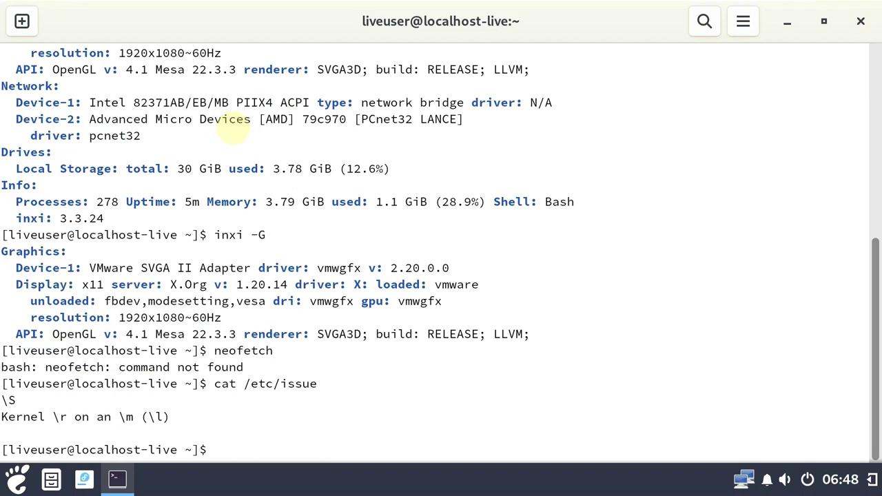
type("htop")
key("Return")
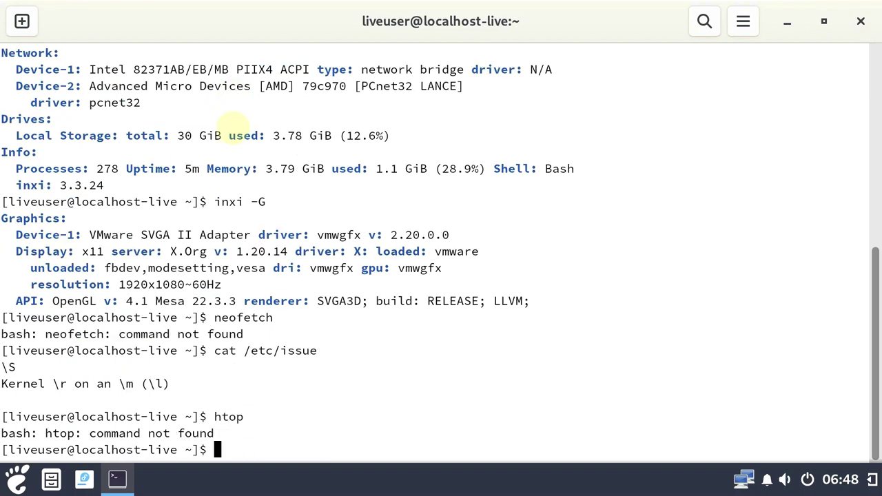
type("exit")
key("Return")
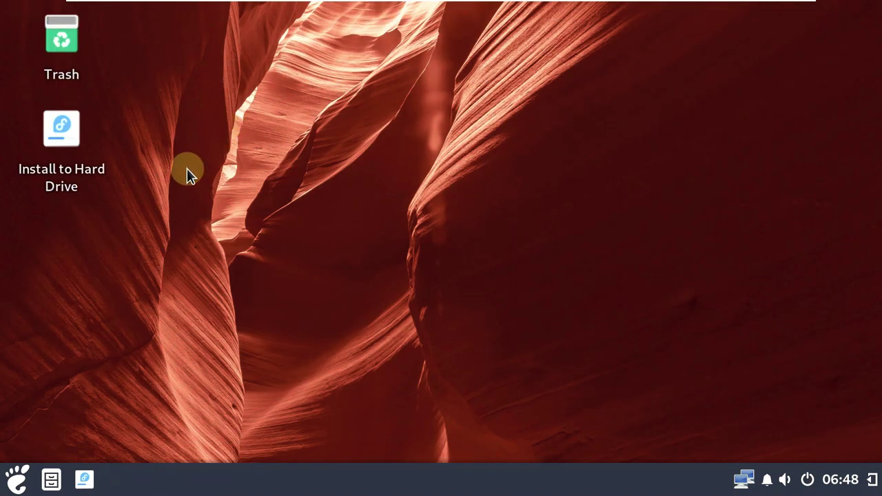
left_click(16, 479)
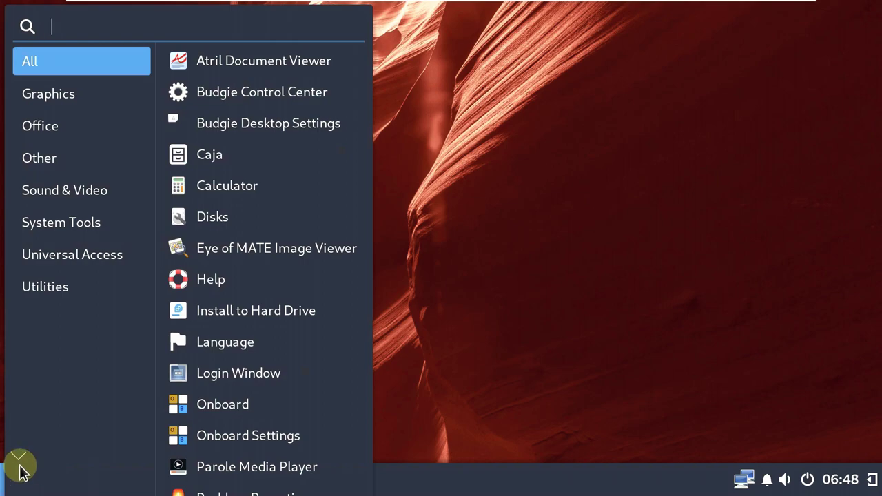
left_click(255, 93)
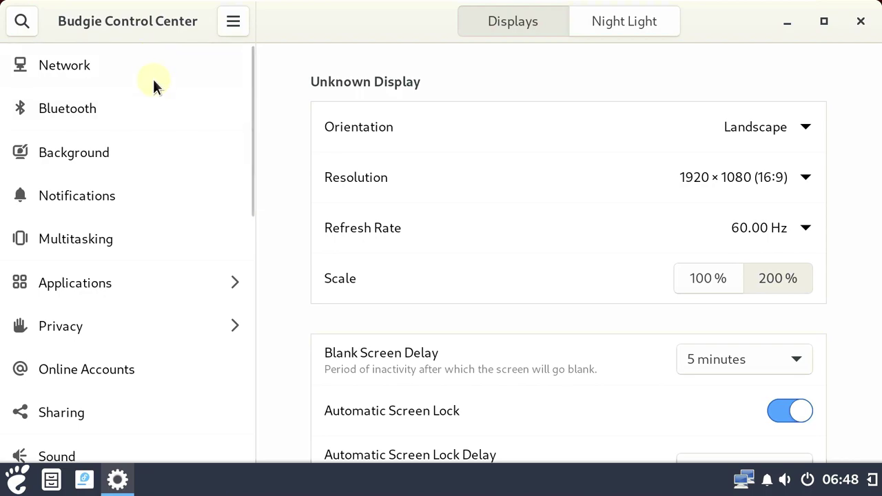
left_click(133, 146)
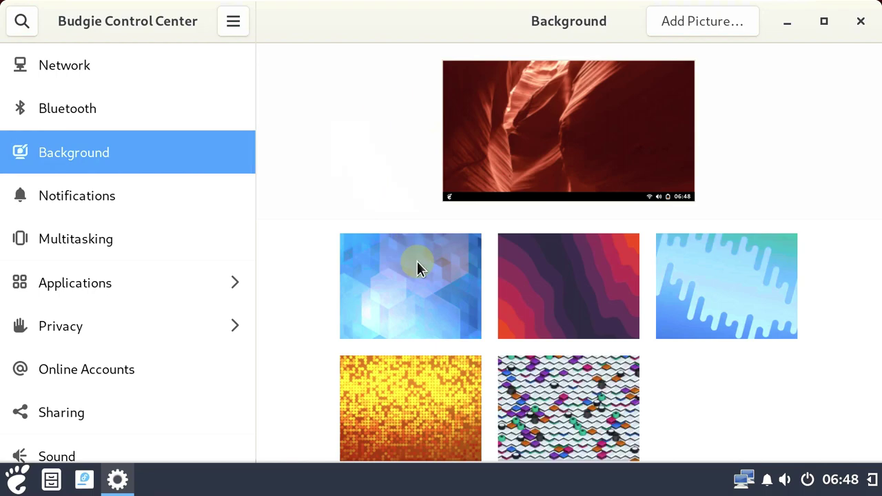
scroll(420, 279, "down", 1)
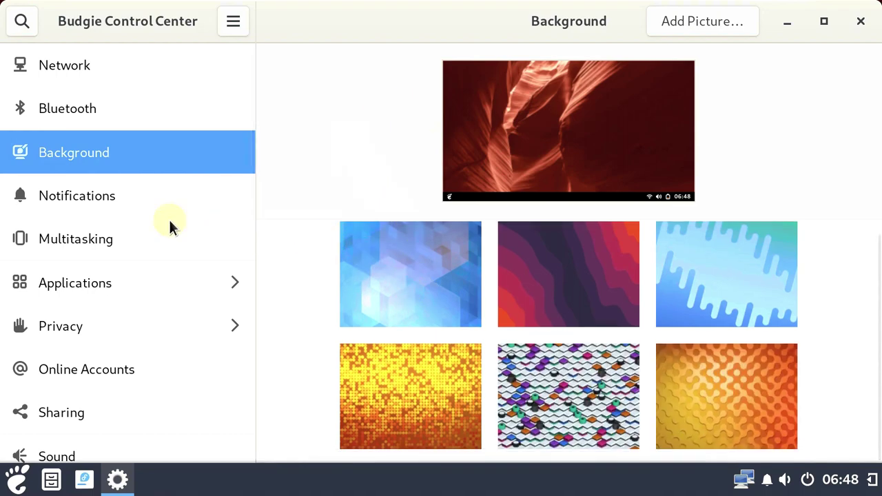
left_click(46, 206)
left_click(170, 240)
scroll(168, 235, "down", 2)
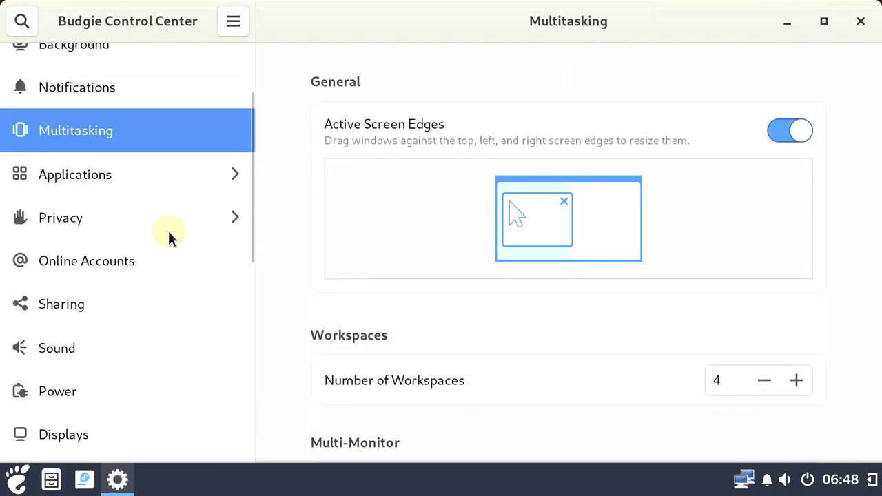
scroll(263, 220, "down", 7)
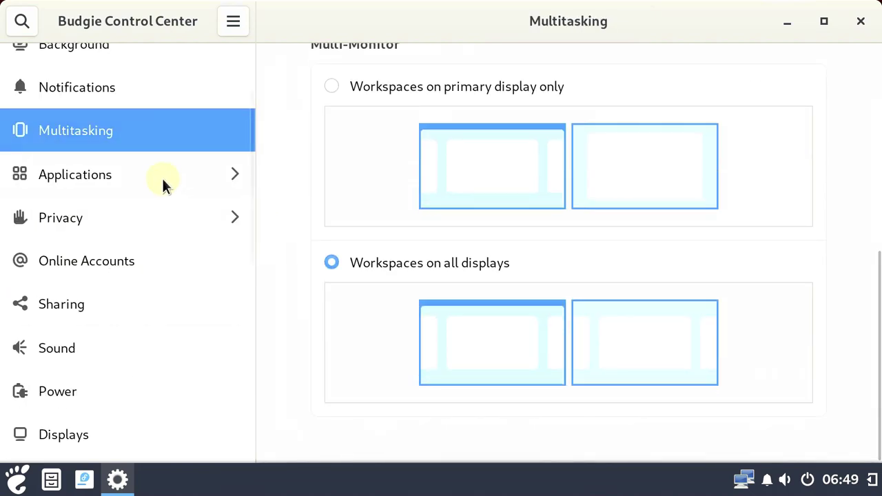
scroll(152, 189, "down", 3)
left_click(115, 227)
scroll(91, 269, "down", 8)
scroll(91, 269, "down", 2)
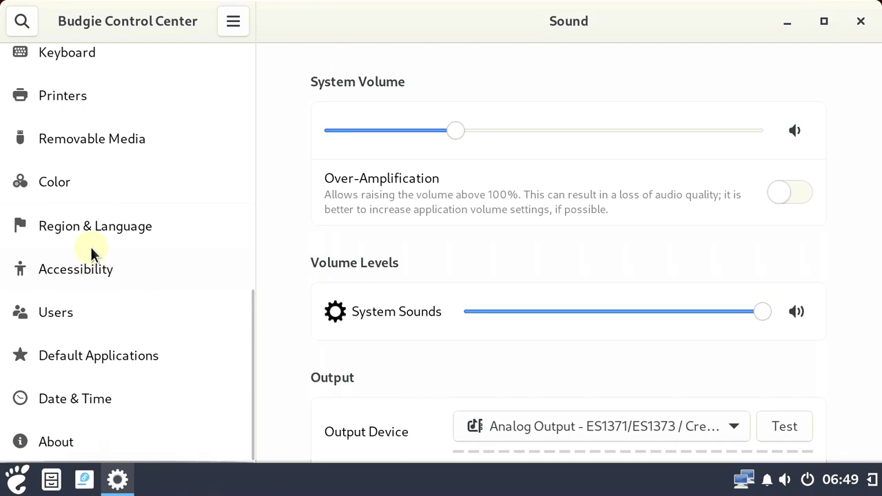
left_click(78, 446)
scroll(333, 271, "down", 10)
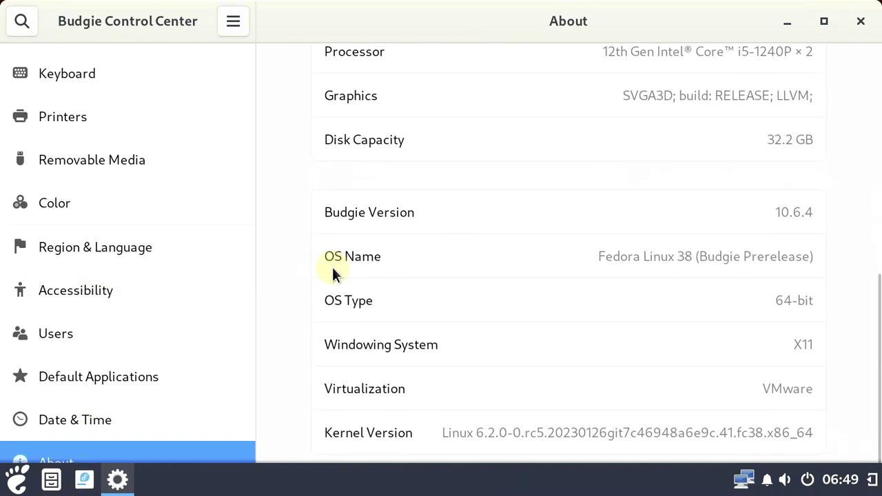
scroll(333, 269, "up", 4)
scroll(332, 267, "up", 7)
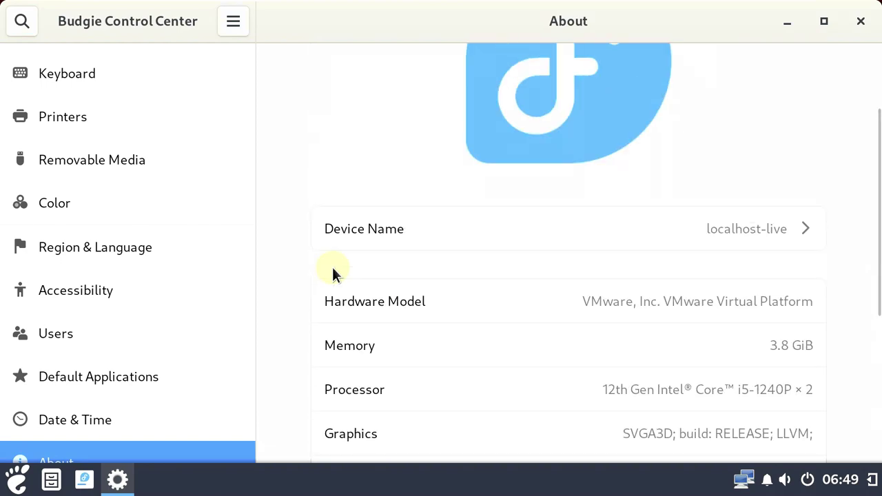
scroll(102, 381, "up", 2)
scroll(105, 366, "up", 7)
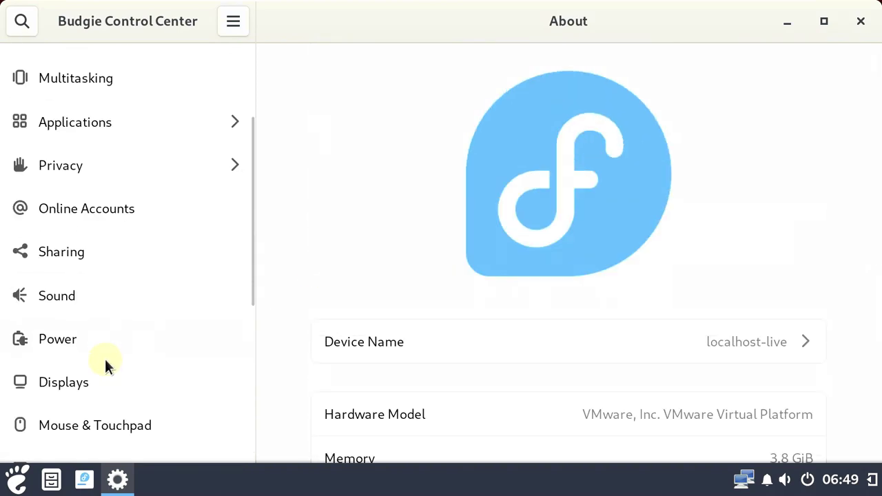
left_click(860, 21)
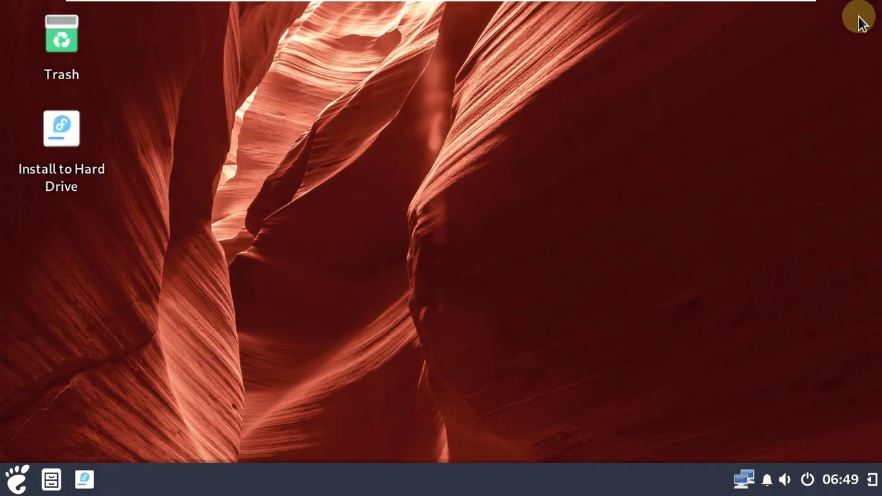
Launch Install to Hard Drive, dismiss the PID file error, and browse the Budgie menu
double_click(67, 131)
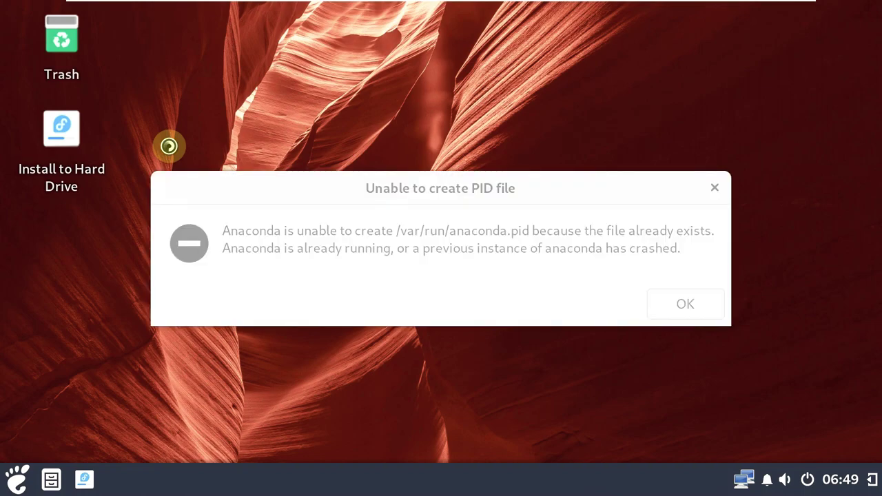
left_click(691, 304)
left_click(17, 480)
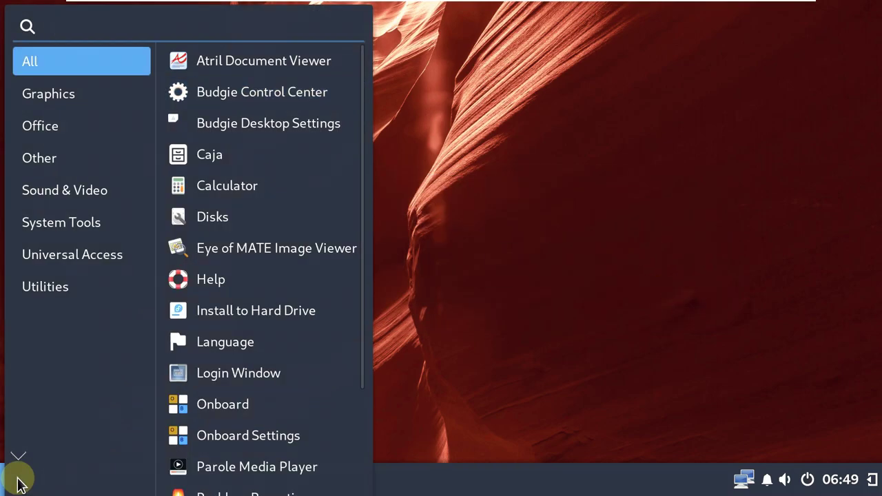
scroll(240, 116, "down", 3)
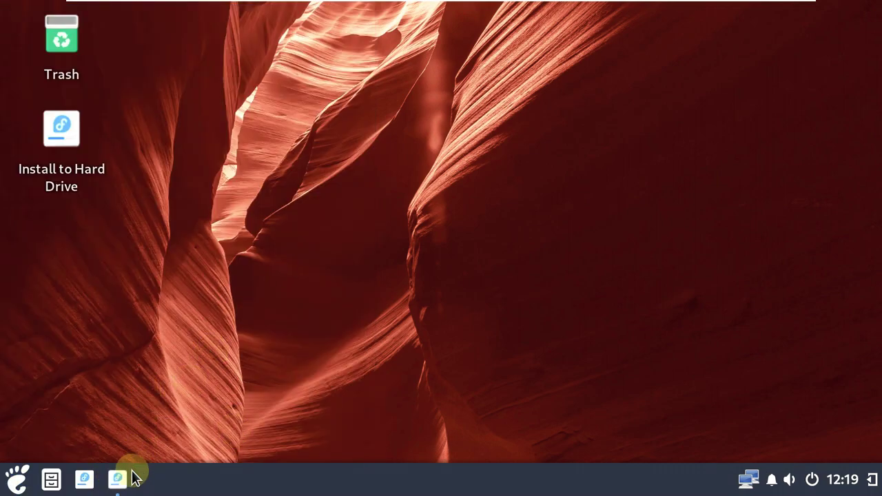
Close Anaconda Installer from its taskbar preview and confirm quitting the installation
mouse_move(129, 474)
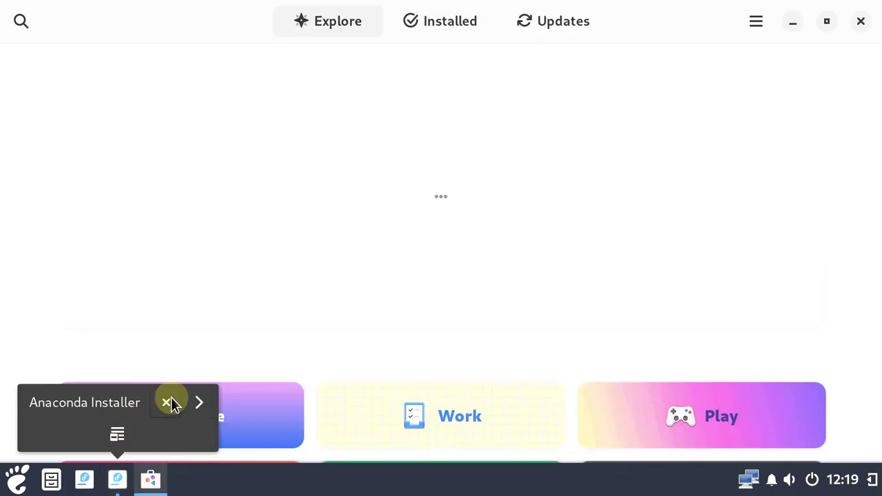
left_click(166, 402)
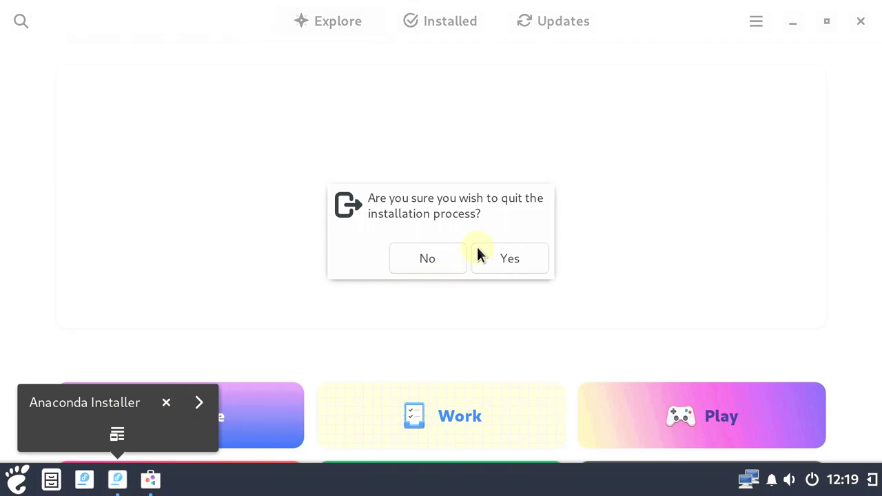
left_click(507, 260)
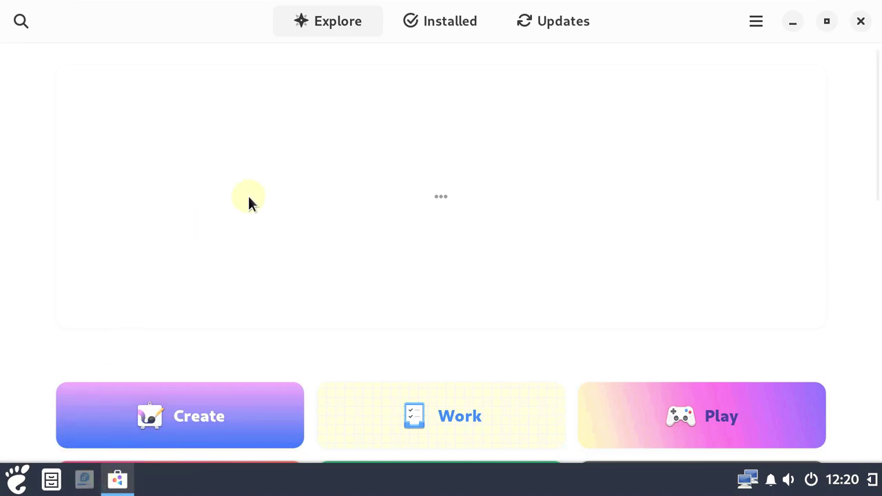
scroll(248, 200, "down", 10)
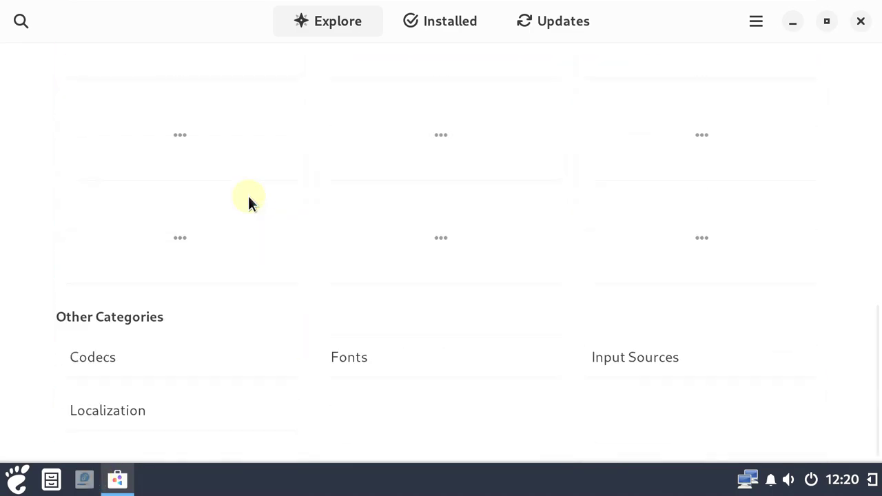
scroll(248, 199, "up", 10)
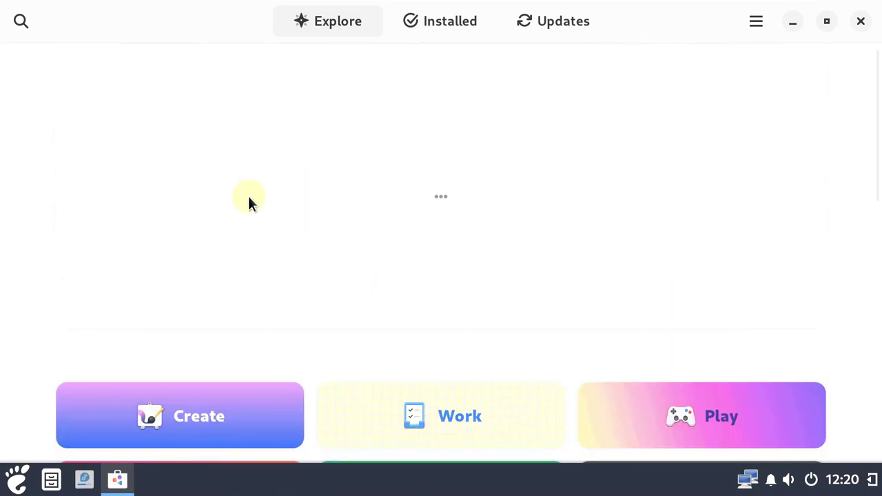
Show Software's Installed list and confirm version 44.alpha in About Software
left_click(423, 34)
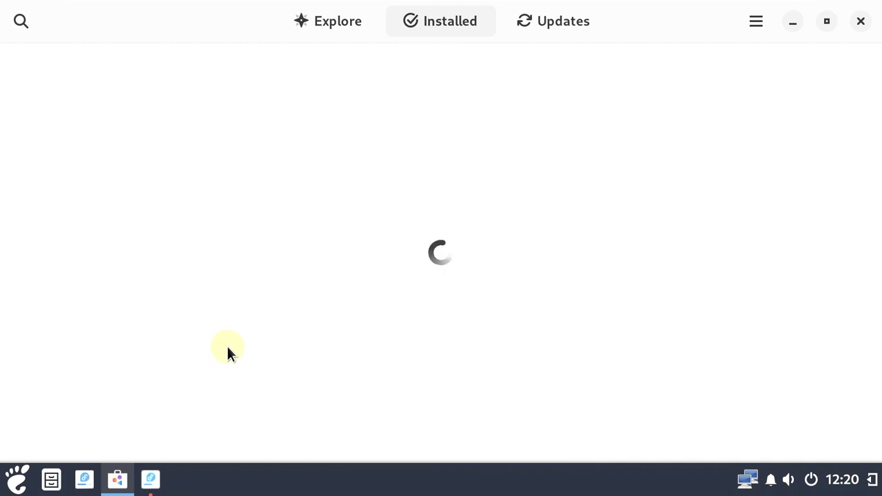
left_click(757, 25)
left_click(709, 128)
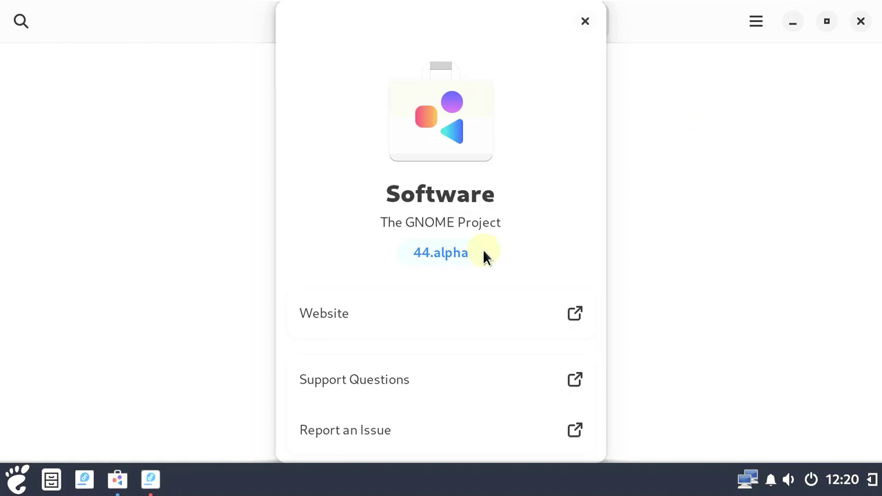
scroll(476, 227, "down", 3)
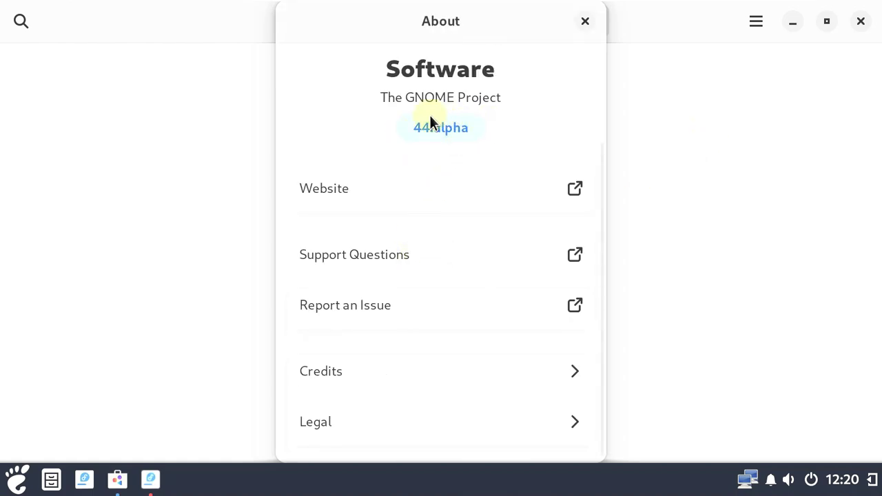
left_click(578, 22)
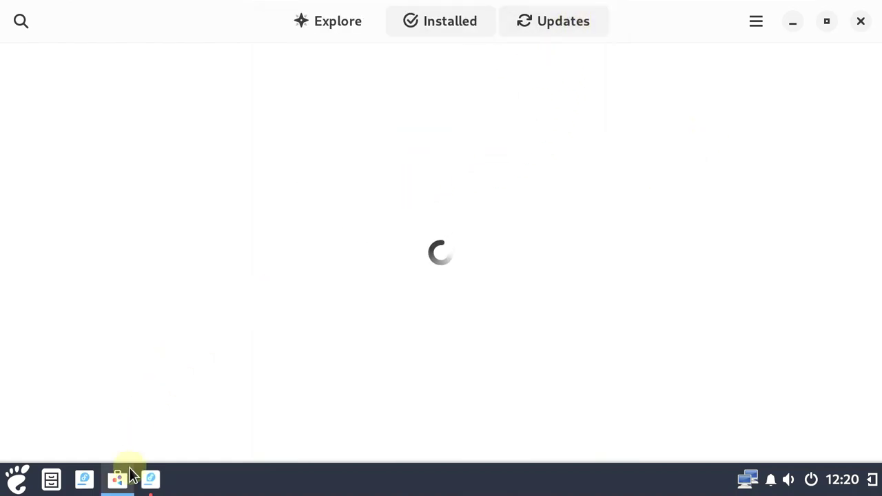
Bring the installer forward, keep English (United States), and accept the pre-release warning
left_click(152, 480)
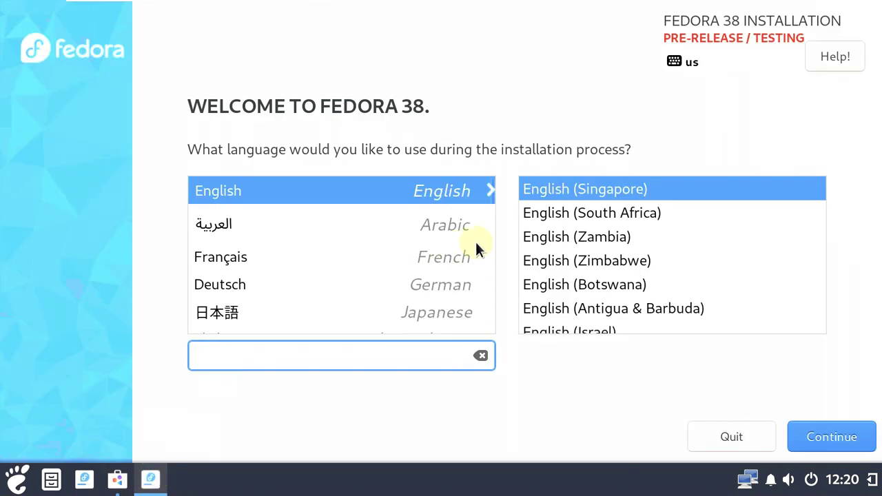
scroll(602, 262, "up", 3)
scroll(602, 260, "up", 3)
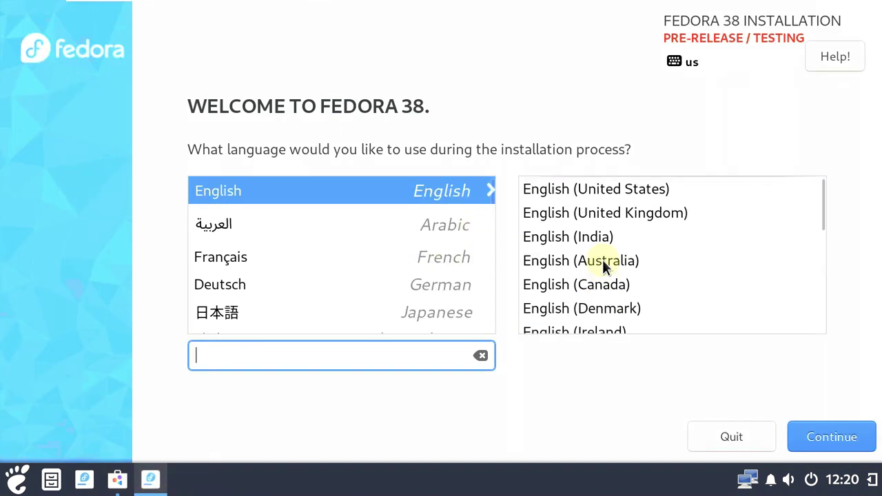
left_click(599, 195)
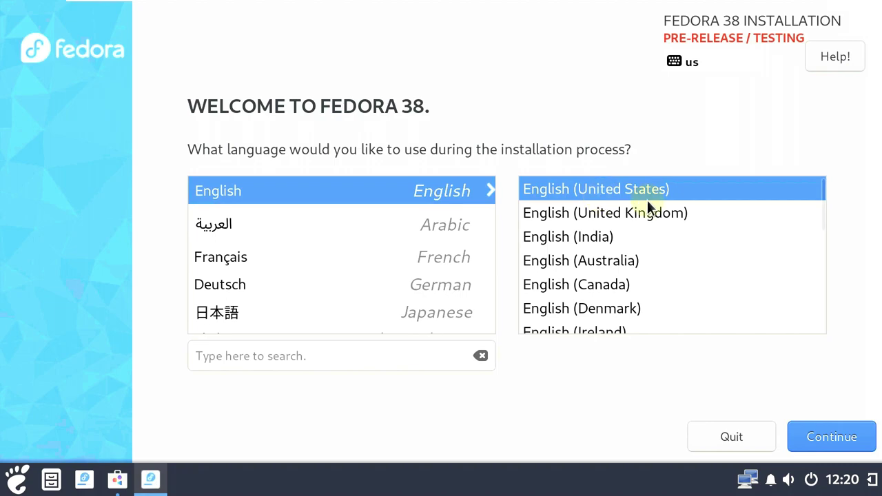
scroll(610, 234, "down", 1)
scroll(602, 245, "up", 1)
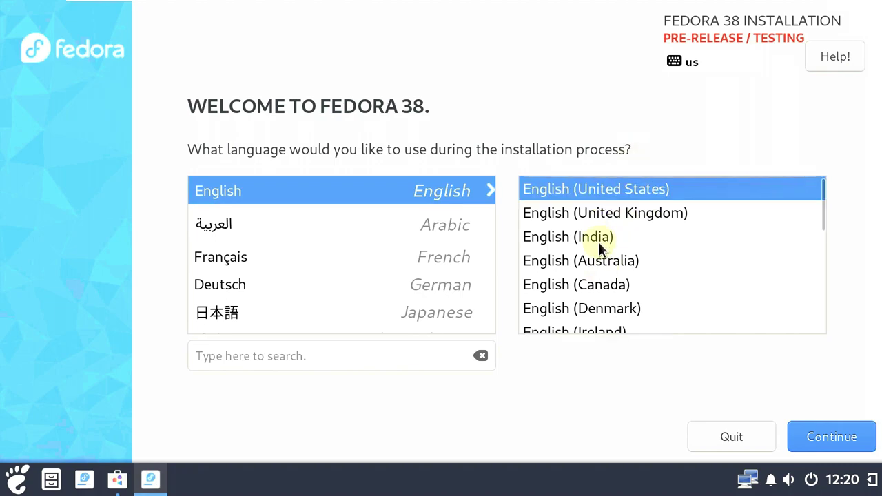
left_click(825, 436)
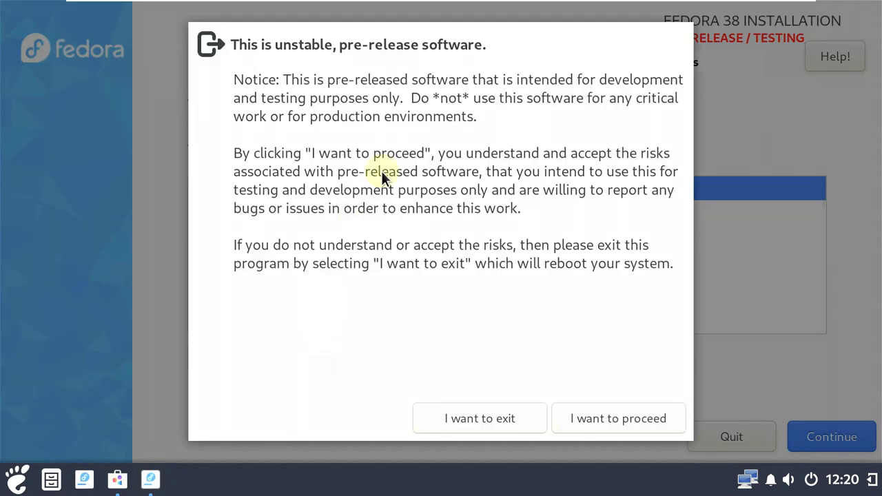
left_click(591, 413)
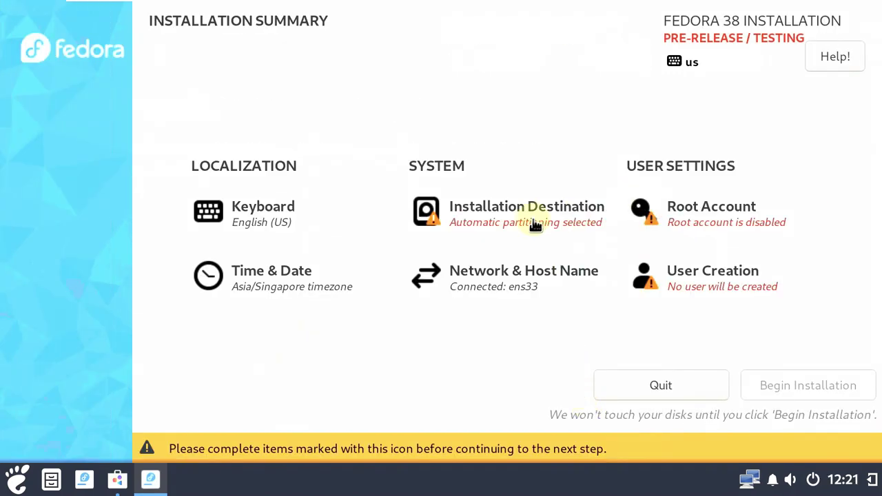
Accept automatic partitioning for the destination, then enable the root account with a confirmed password
left_click(532, 218)
left_click(67, 52)
left_click(725, 216)
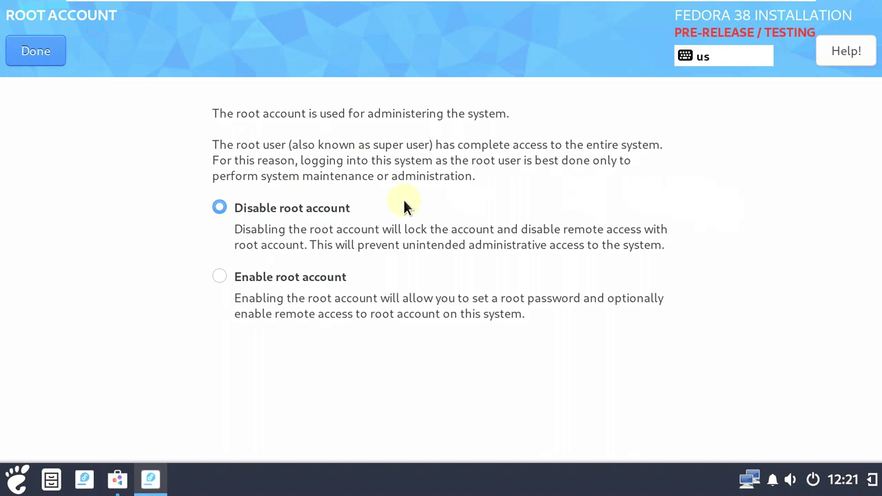
left_click(252, 277)
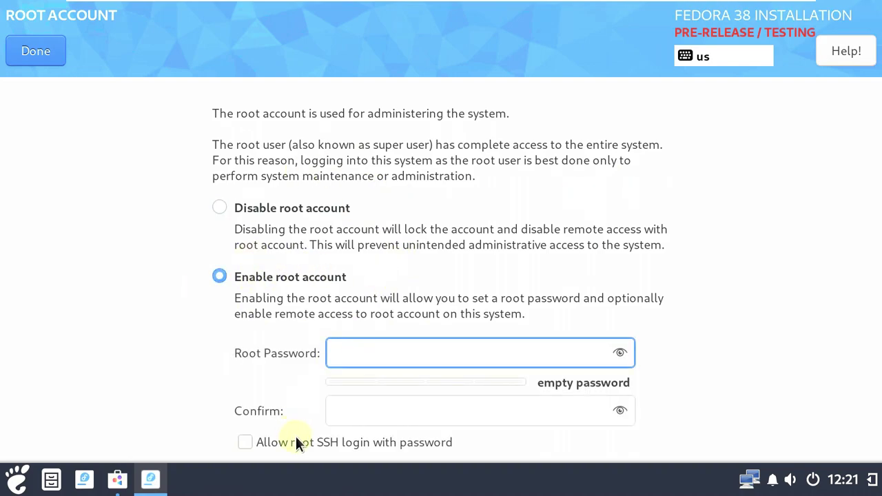
type("••")
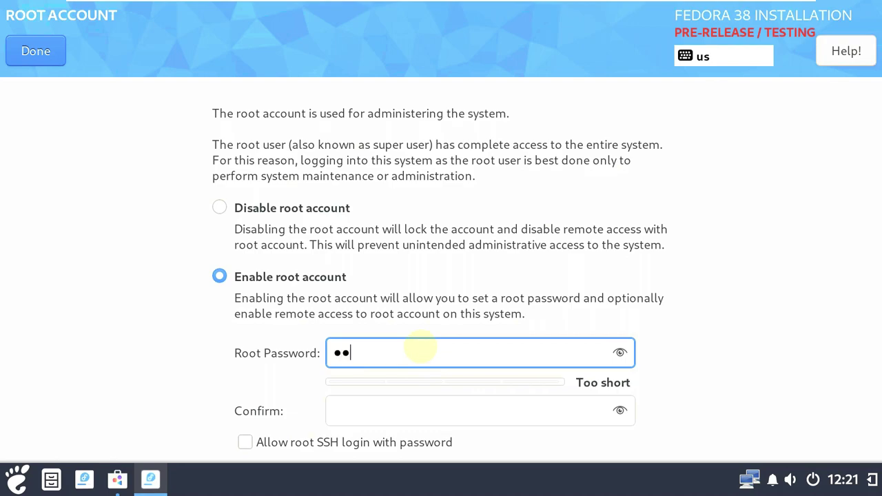
left_click(414, 411)
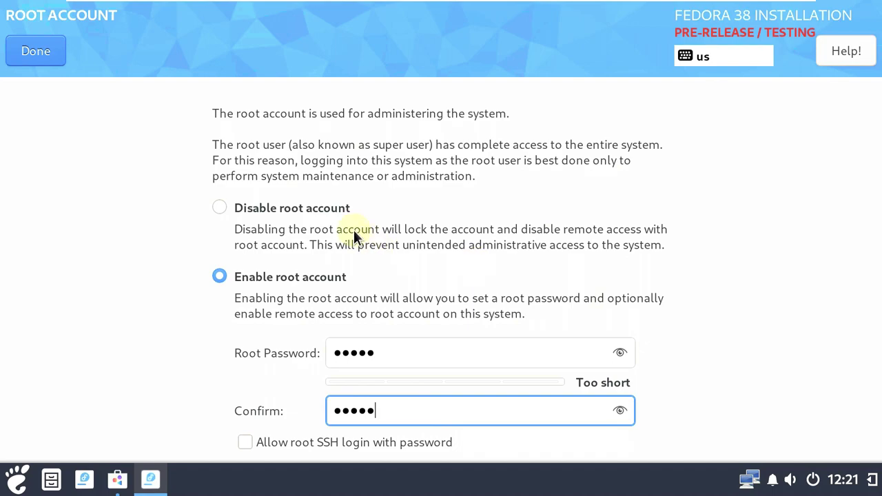
left_click(22, 54)
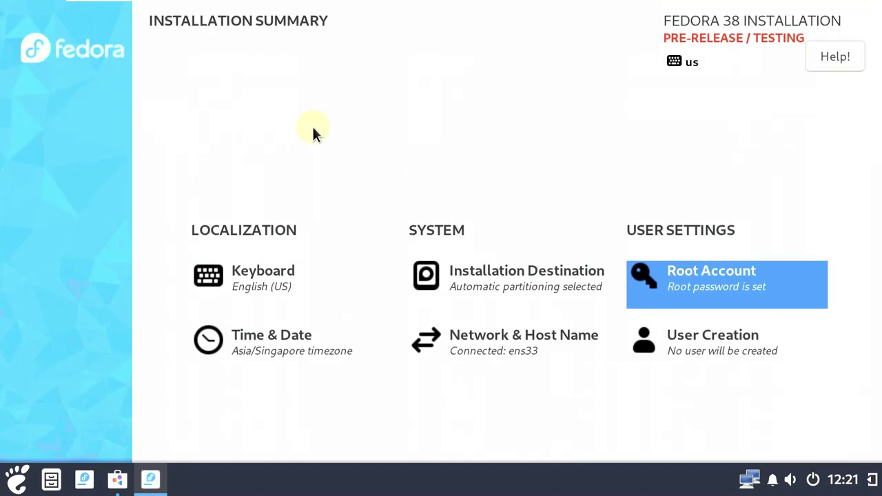
Set the installer time zone to Americas/Los Angeles by picking it on the world map
left_click(280, 349)
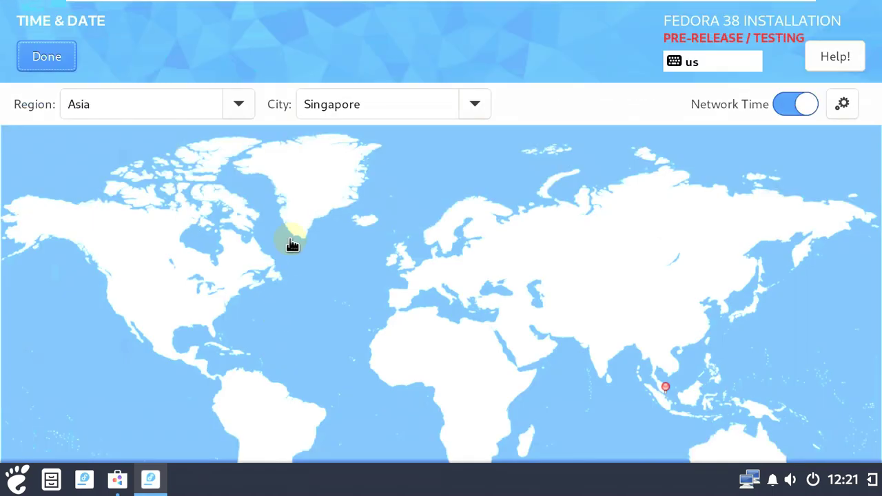
left_click(116, 308)
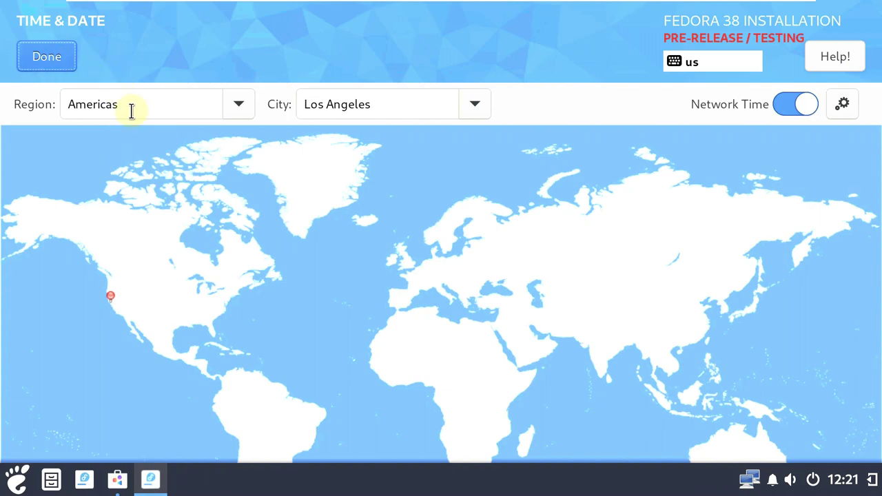
left_click(38, 54)
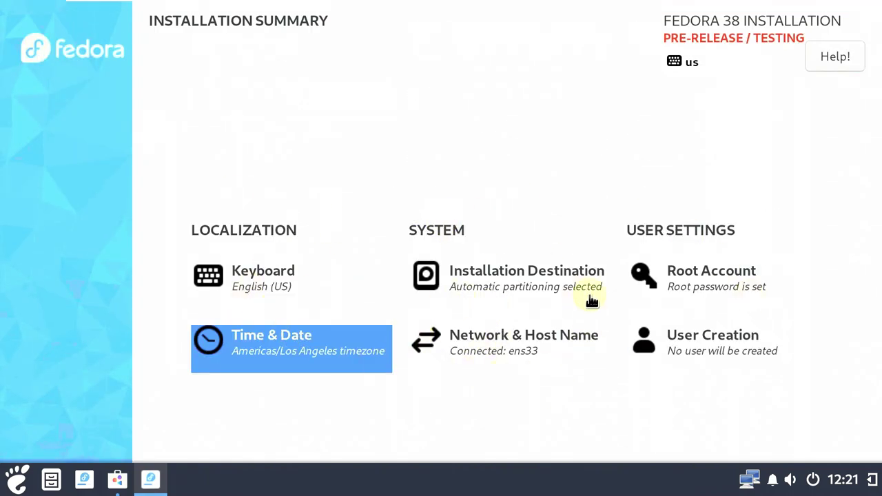
left_click(675, 350)
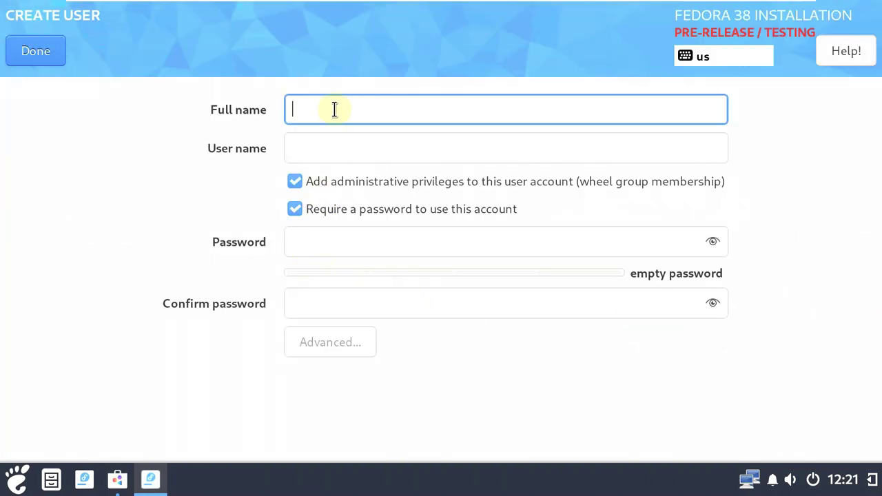
Create an administrator user with a full name and confirmed password, reviewing the Advanced options
type("runboxing")
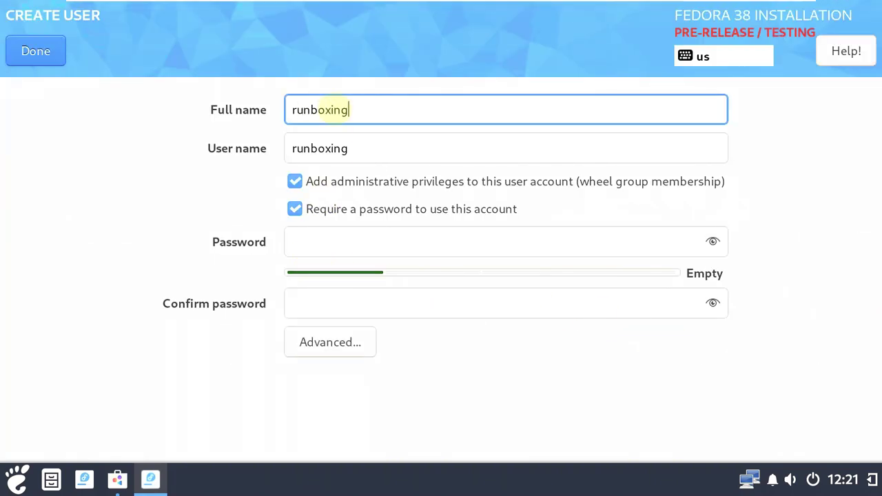
left_click(340, 237)
type("ru")
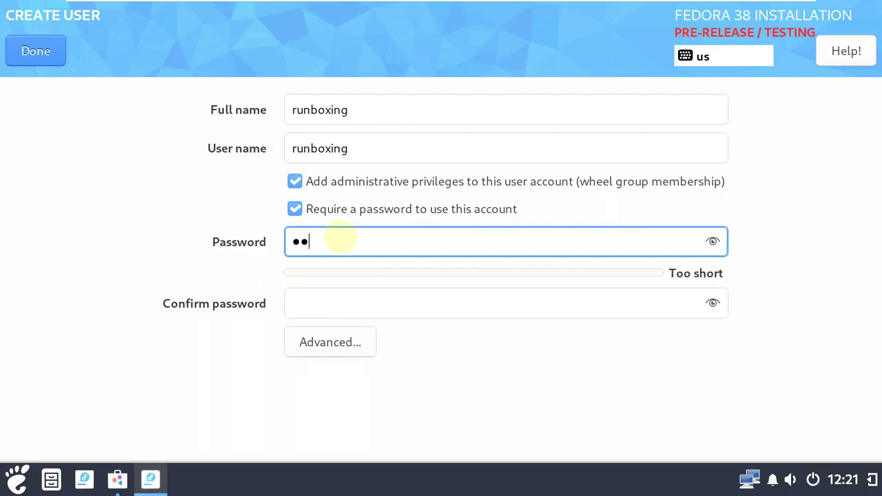
left_click(332, 299)
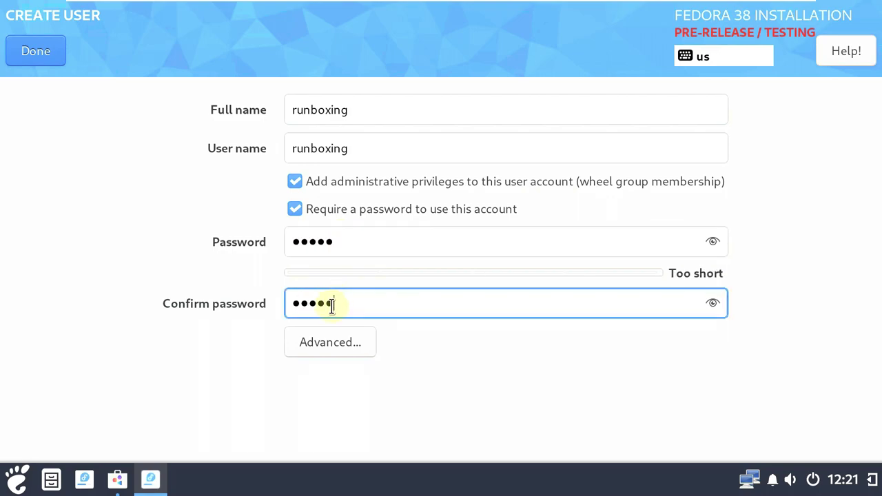
left_click(329, 351)
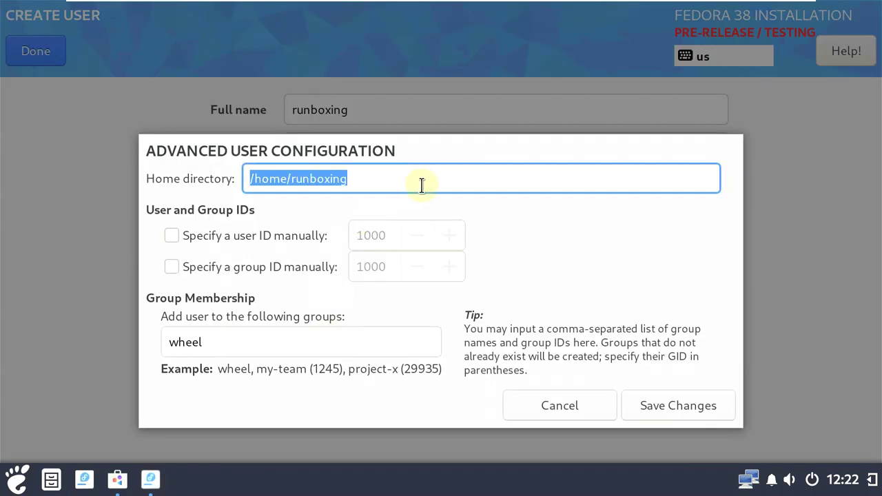
left_click(546, 400)
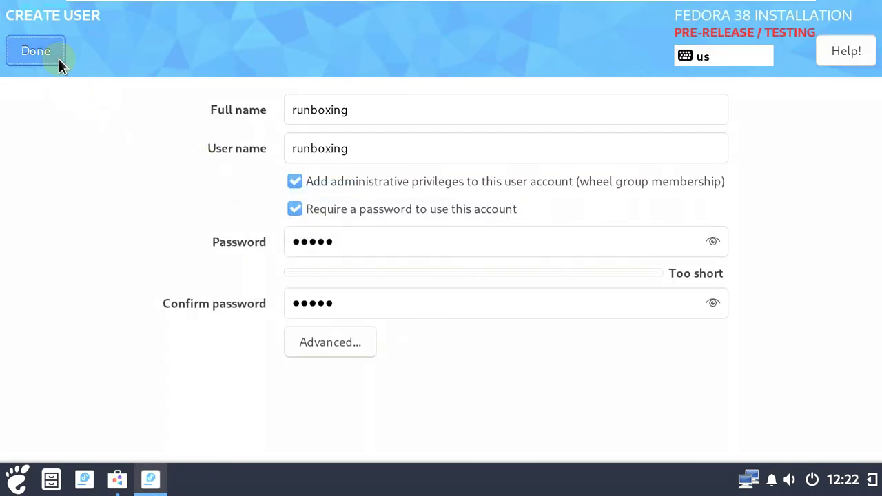
left_click(58, 60)
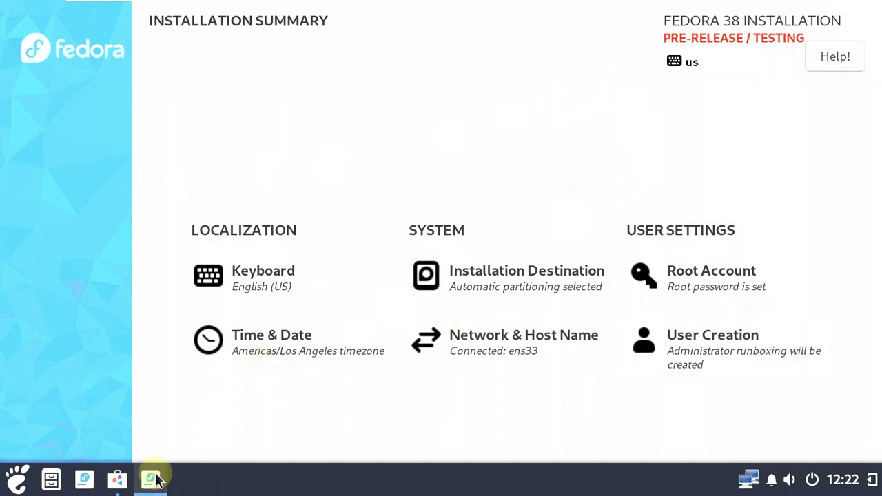
Close the installer from the taskbar and confirm quitting the installation
mouse_move(156, 480)
left_click(199, 402)
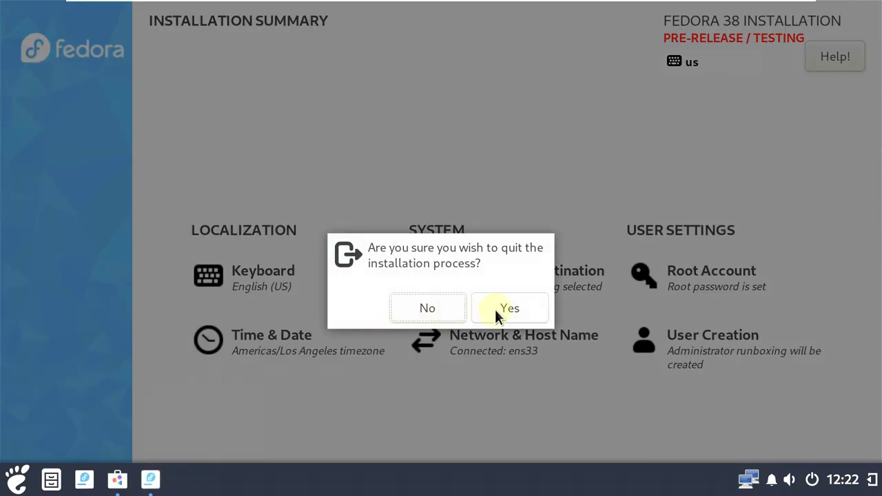
left_click(494, 305)
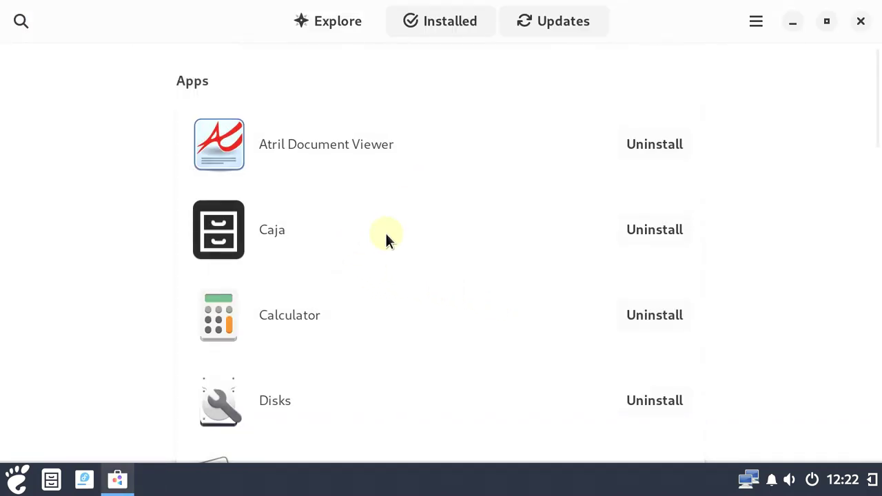
Scroll through GNOME Software's Installed apps list
scroll(386, 231, "down", 15)
scroll(384, 230, "down", 6)
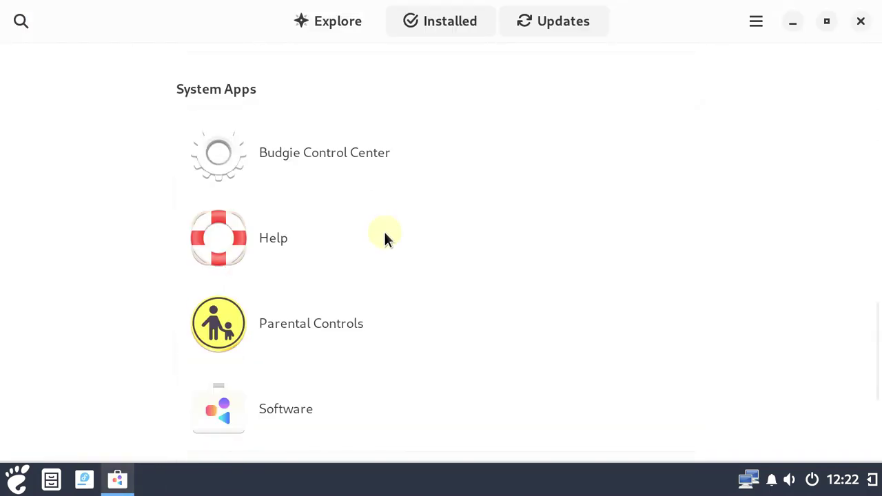
scroll(384, 230, "up", 3)
scroll(384, 230, "up", 15)
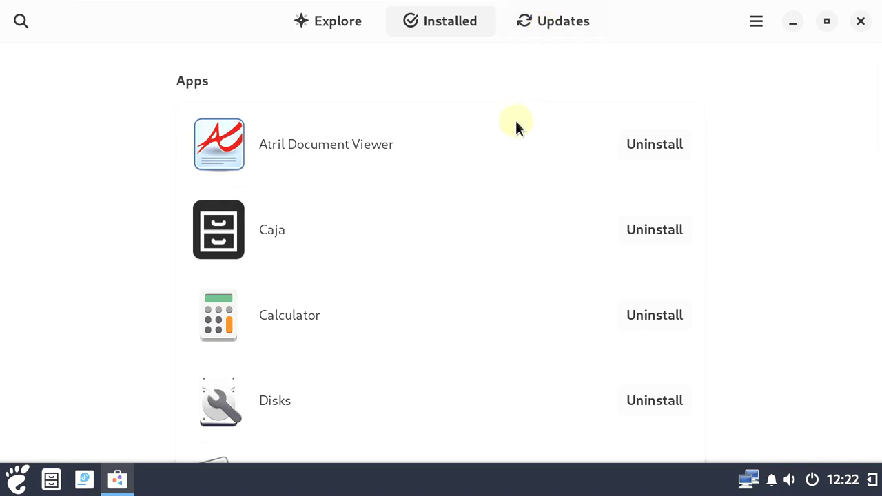
Switch to Explore and browse its category tiles, Editor's Choice apps and Other Categories
left_click(364, 29)
scroll(428, 227, "down", 4)
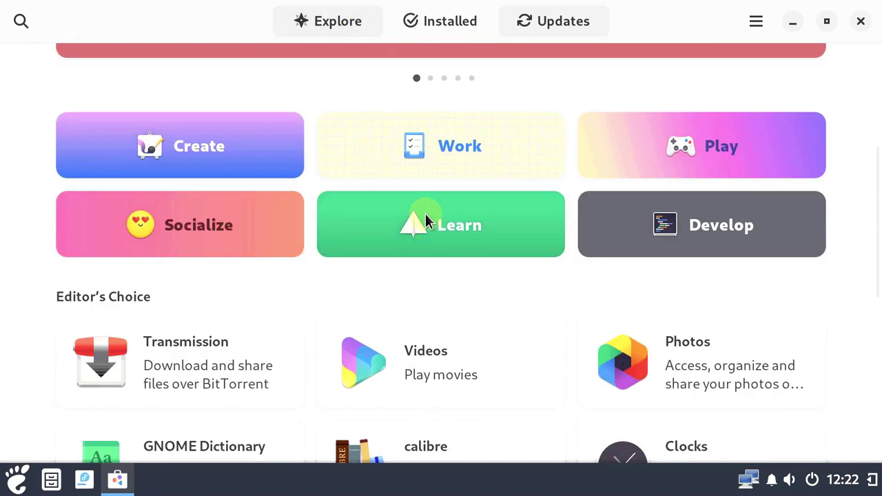
scroll(425, 208, "down", 6)
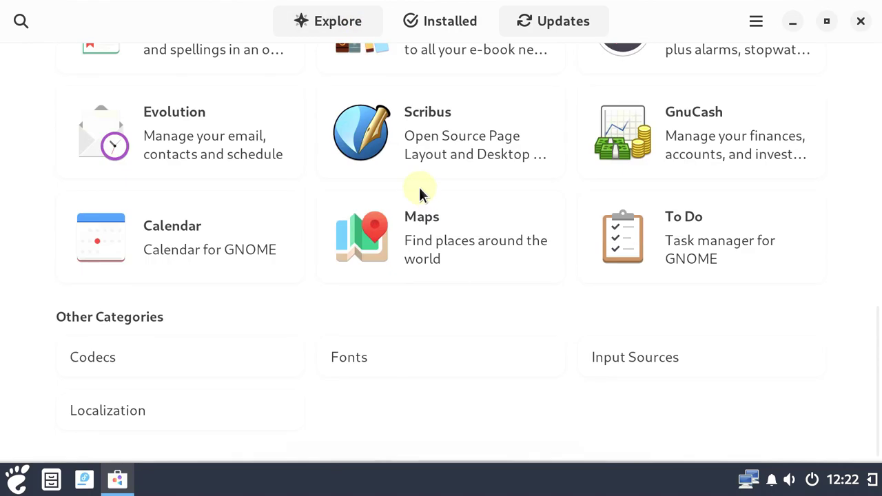
scroll(419, 187, "up", 10)
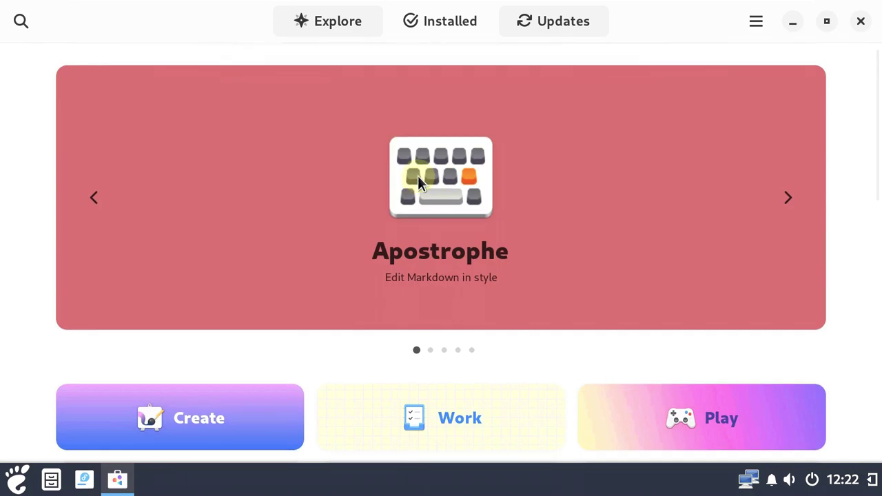
scroll(409, 272, "down", 10)
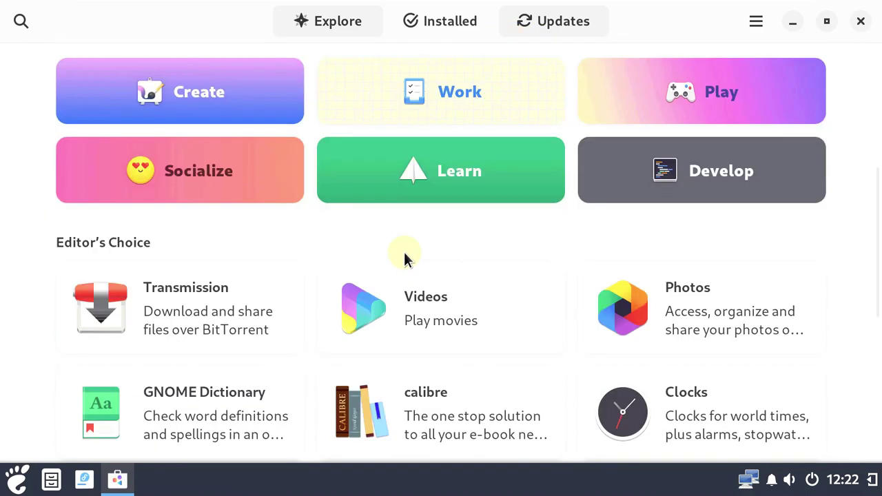
scroll(404, 256, "down", 2)
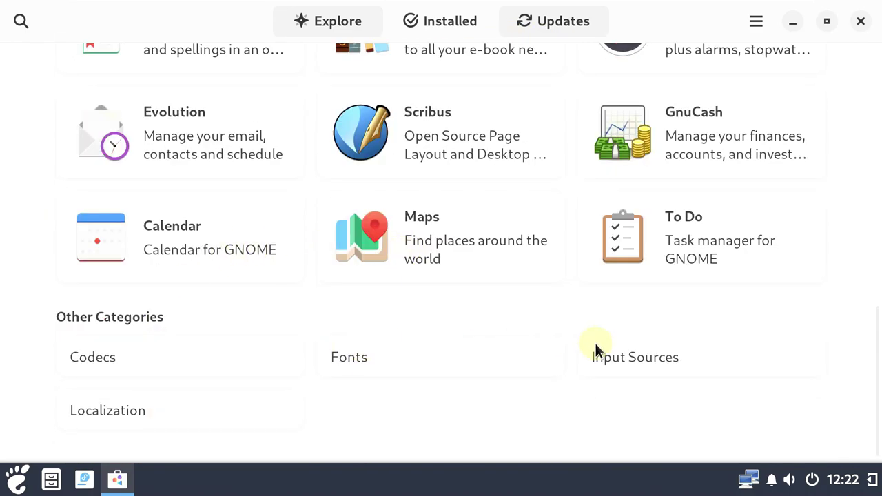
scroll(595, 339, "up", 10)
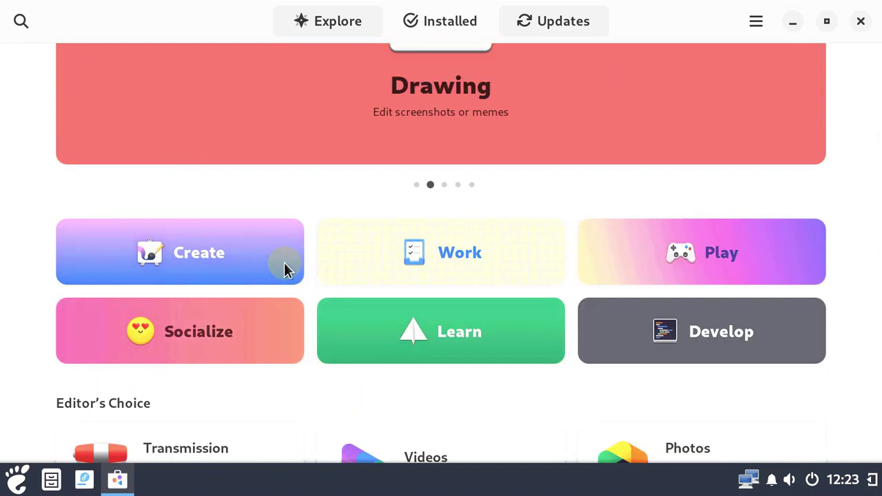
Open the Work category in GNOME Software and scroll through its apps
left_click(552, 249)
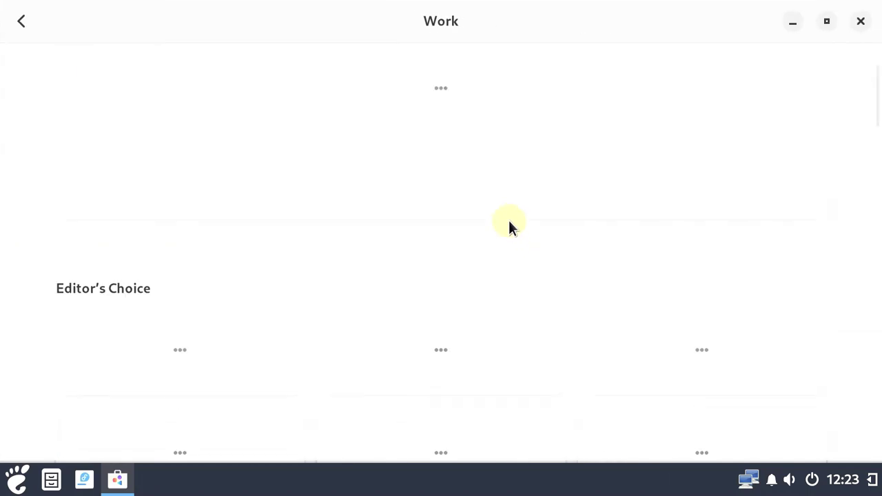
scroll(508, 218, "down", 3)
scroll(509, 213, "up", 4)
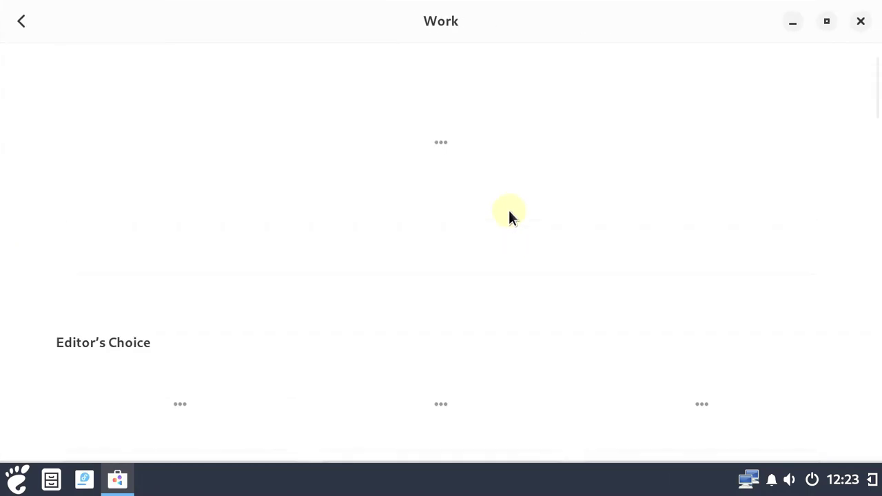
scroll(509, 206, "down", 6)
scroll(508, 204, "down", 2)
scroll(508, 203, "up", 6)
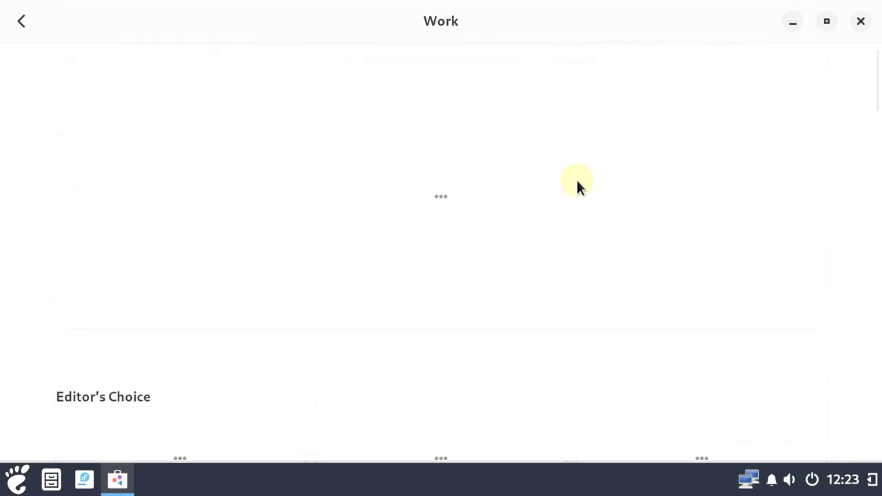
Minimize the store, view Caja's Help > About dialog, then close Caja
left_click(790, 25)
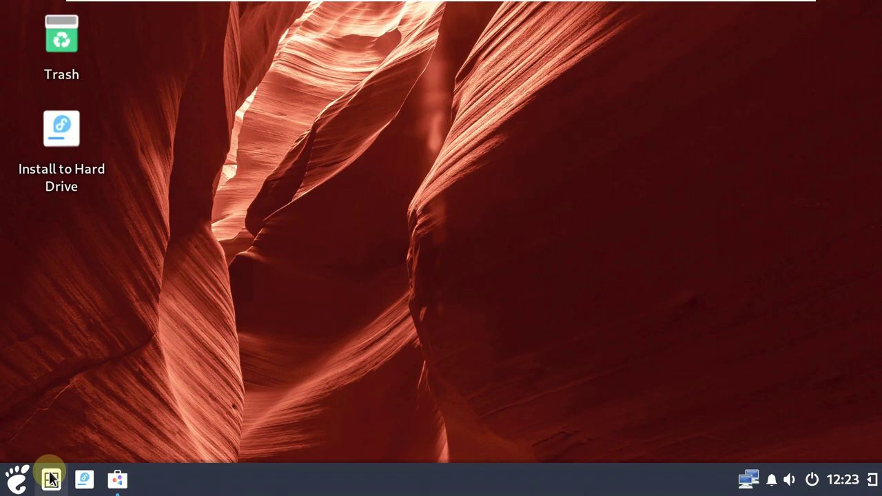
left_click(50, 477)
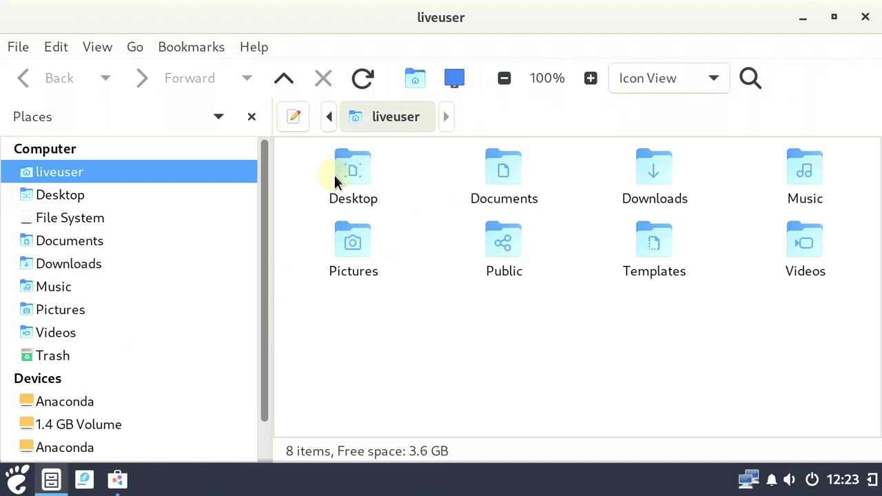
left_click(254, 47)
left_click(270, 97)
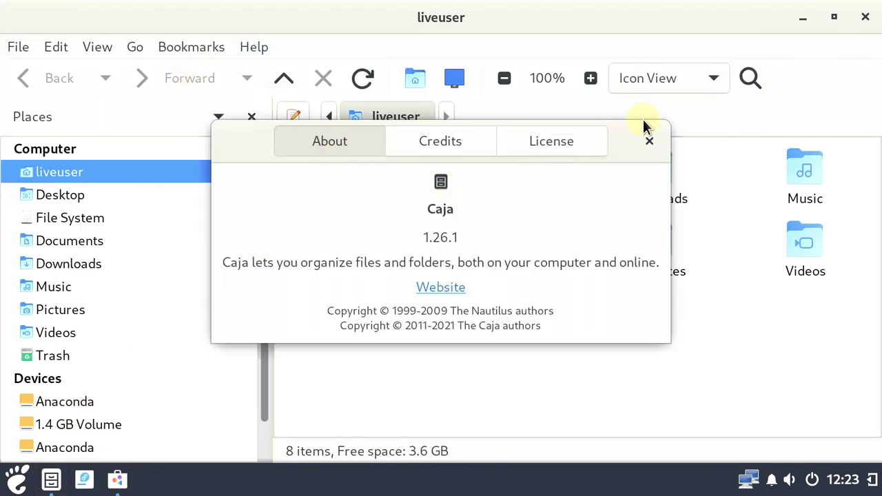
left_click(648, 140)
left_click(864, 18)
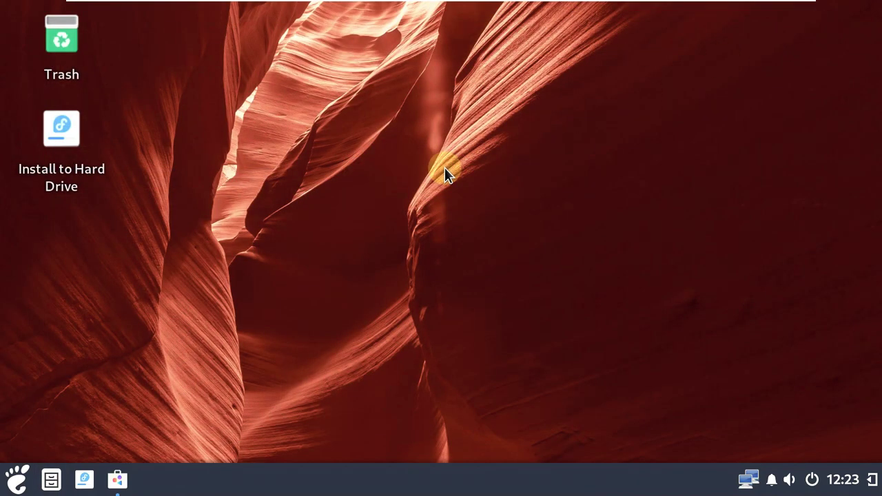
Restore GNOME Software, scroll the Work category apps, and go back to Explore
left_click(117, 479)
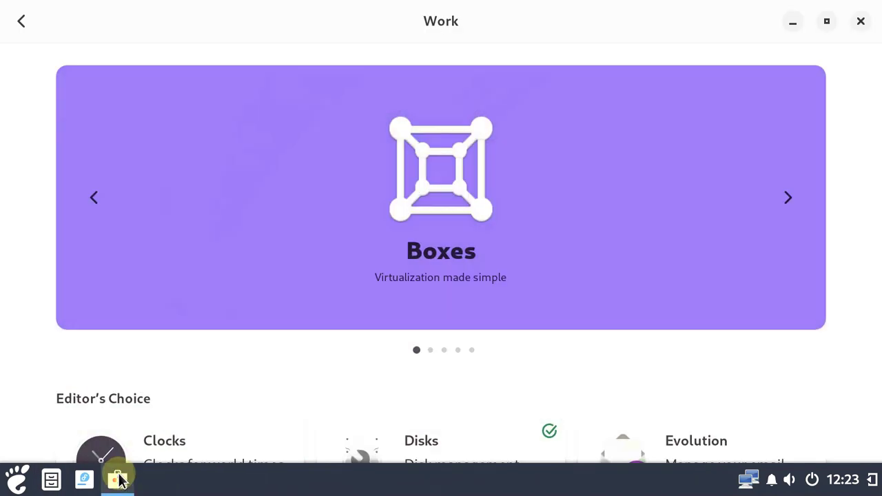
scroll(326, 239, "down", 3)
scroll(326, 239, "down", 15)
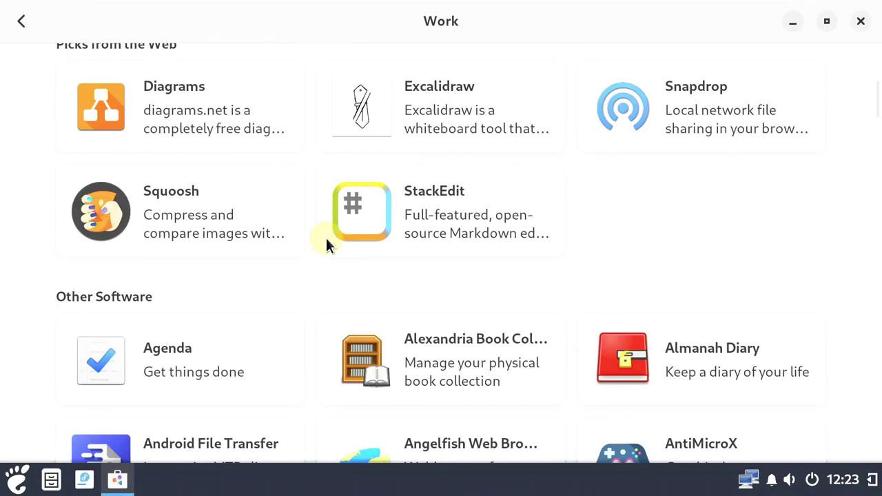
scroll(326, 238, "down", 12)
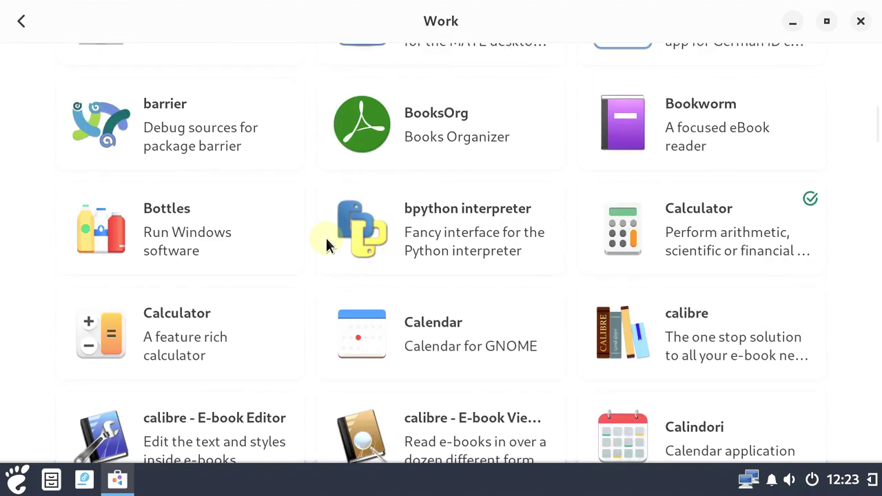
scroll(326, 237, "down", 10)
scroll(328, 237, "up", 15)
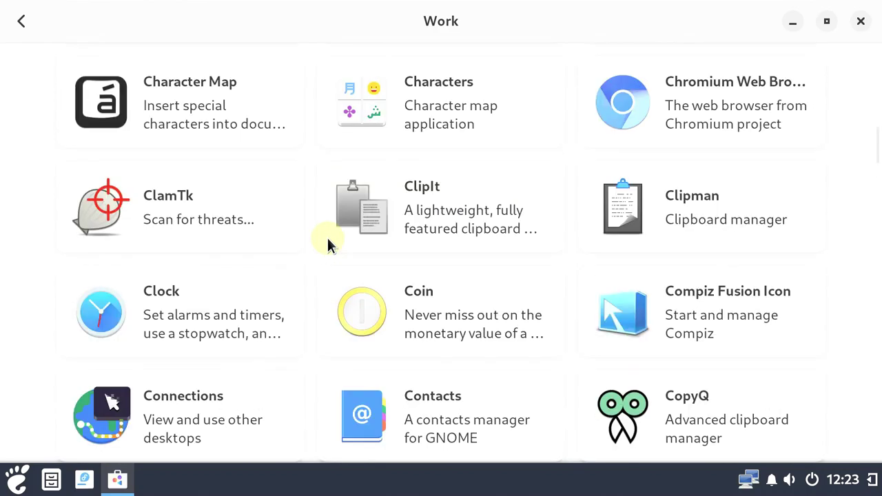
scroll(331, 229, "up", 15)
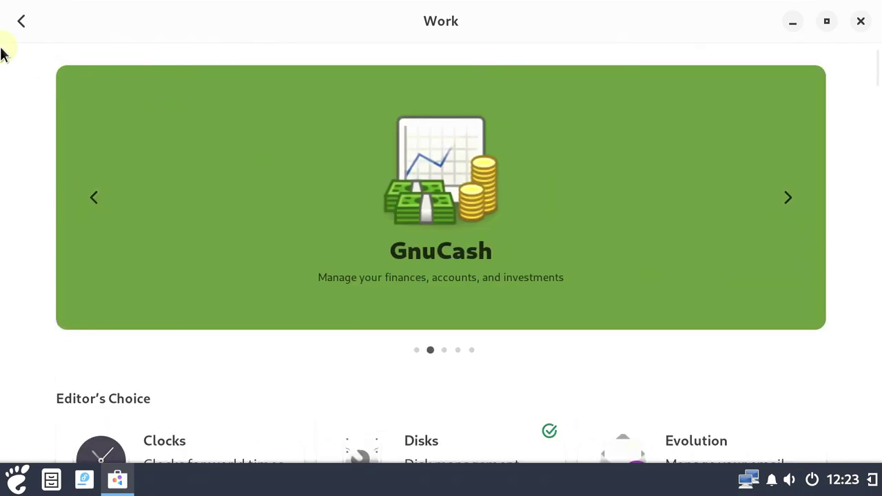
left_click(9, 31)
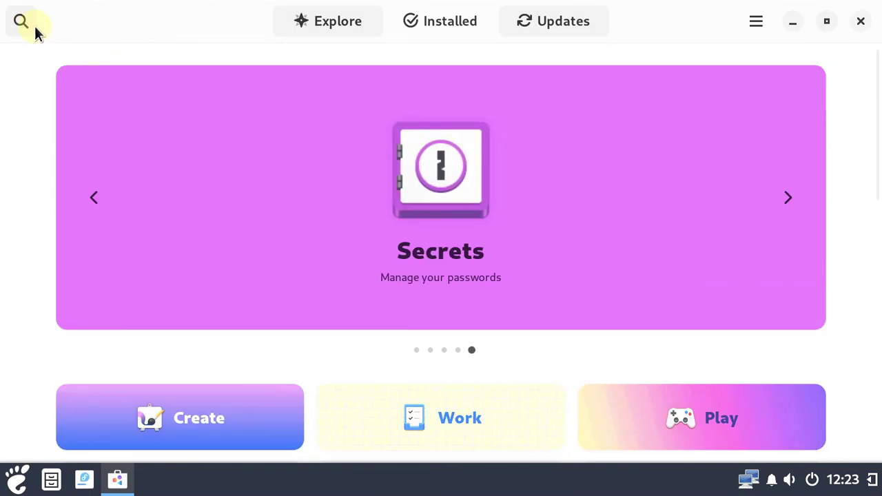
Search for 'firefox' and install Firefox from the Fedora Linux source
left_click(35, 25)
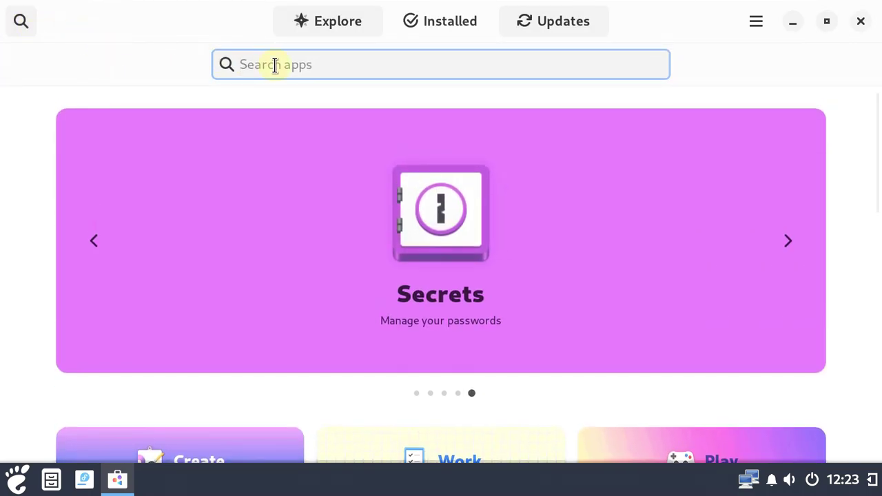
type("firefox")
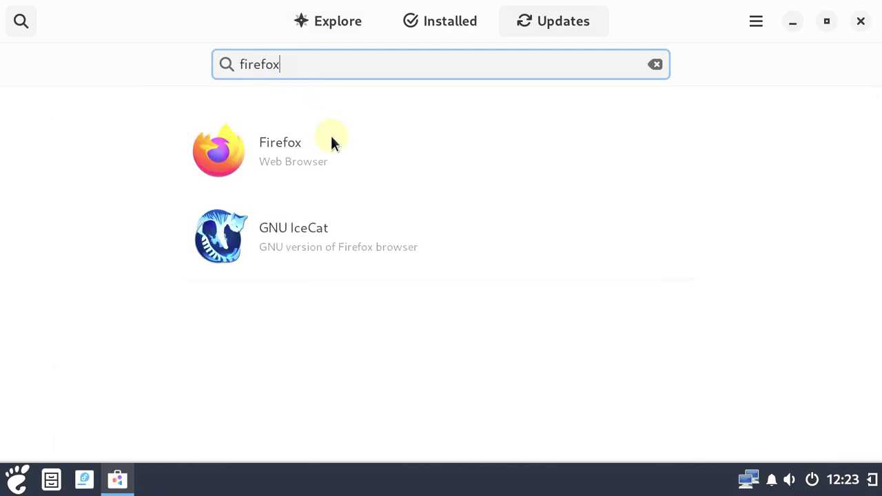
left_click(331, 152)
left_click(787, 144)
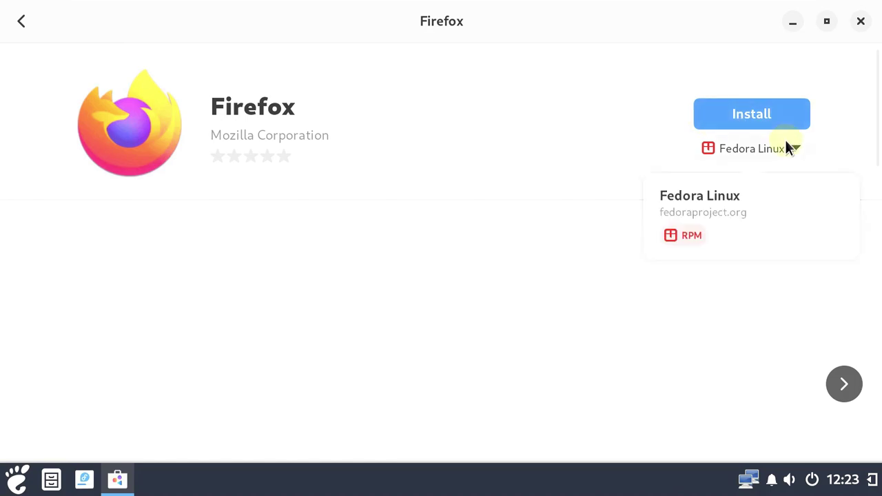
left_click(722, 117)
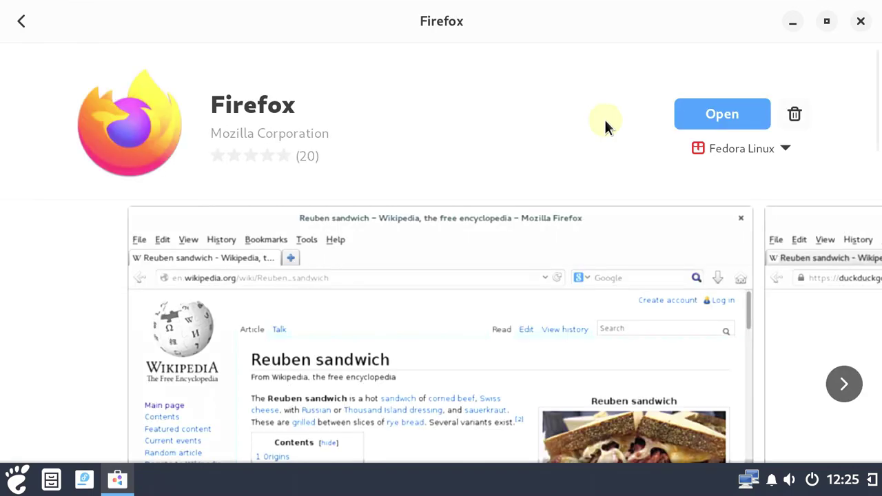
Close GNOME Software and launch Firefox from the Budgie Menu
left_click(861, 19)
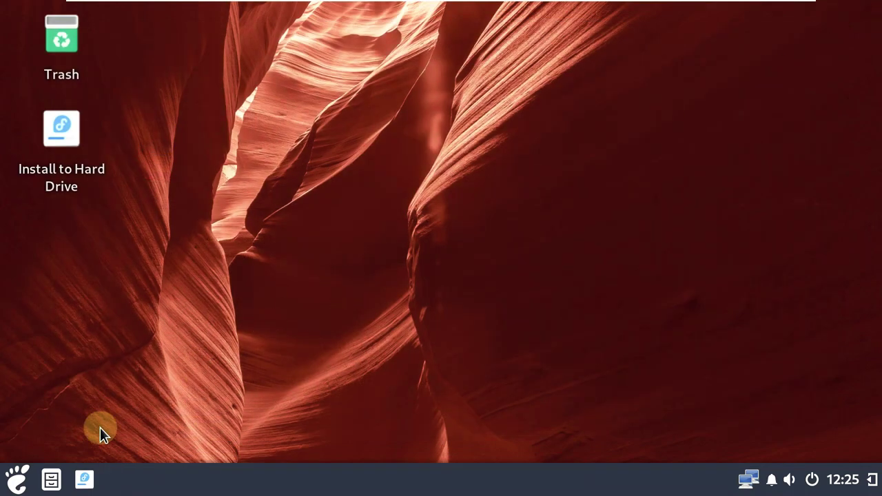
left_click(17, 480)
left_click(175, 283)
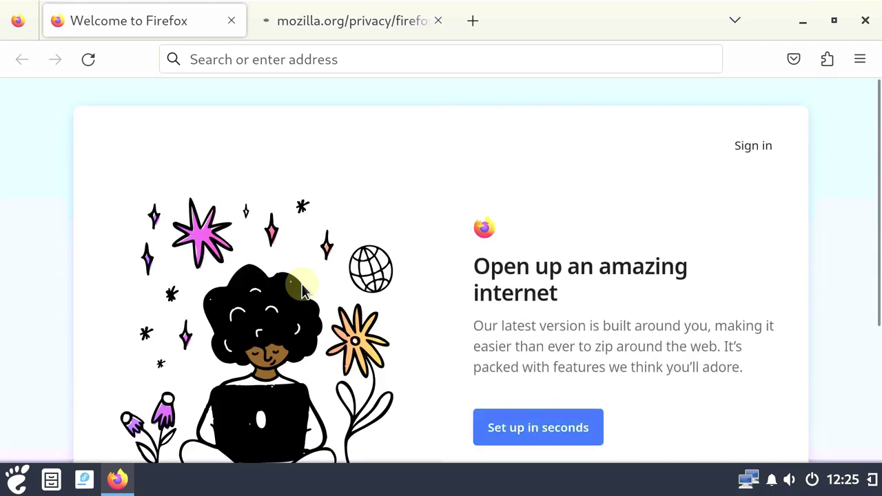
Close the Privacy Notice tab and check Firefox version 109.0 (64-bit) in About Firefox
left_click(437, 20)
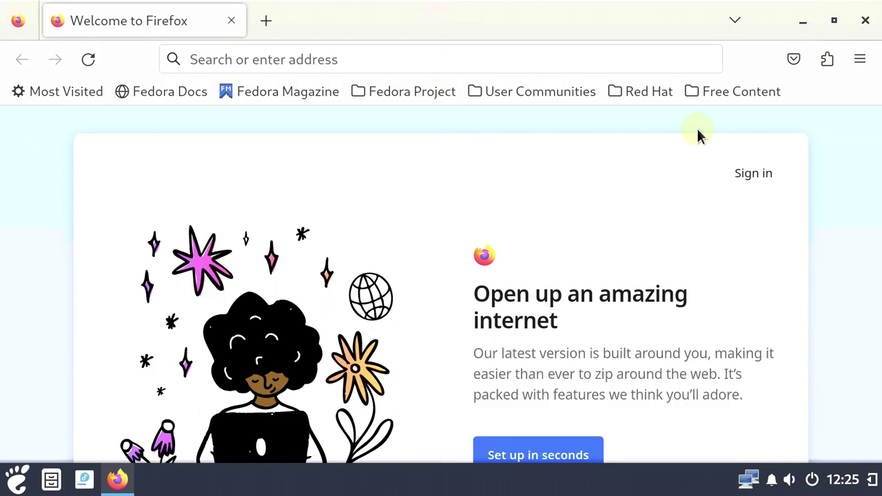
left_click(859, 59)
scroll(647, 365, "down", 3)
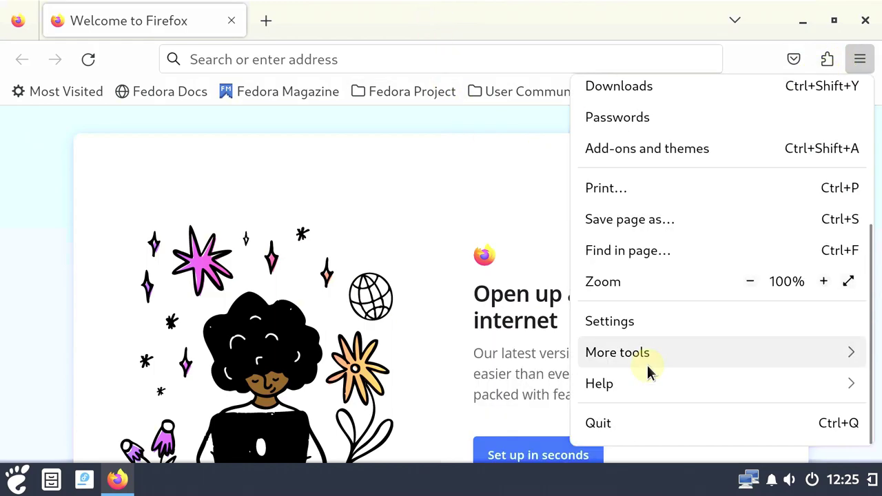
left_click(638, 380)
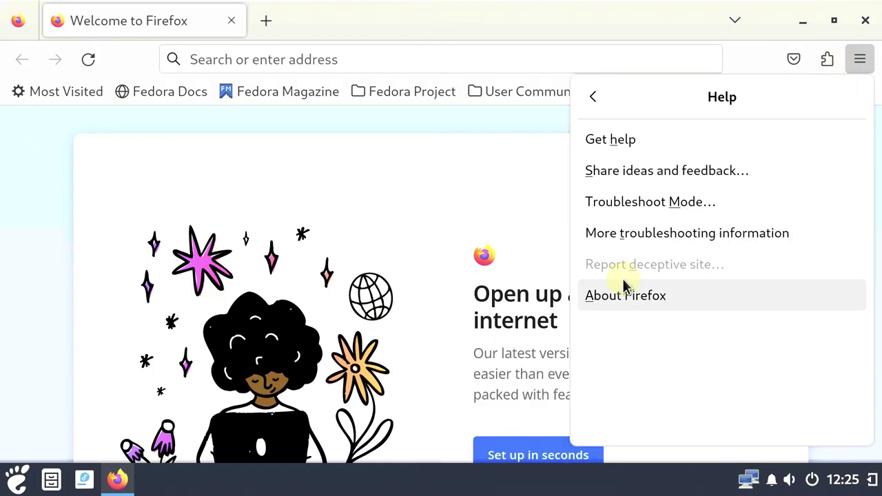
left_click(629, 301)
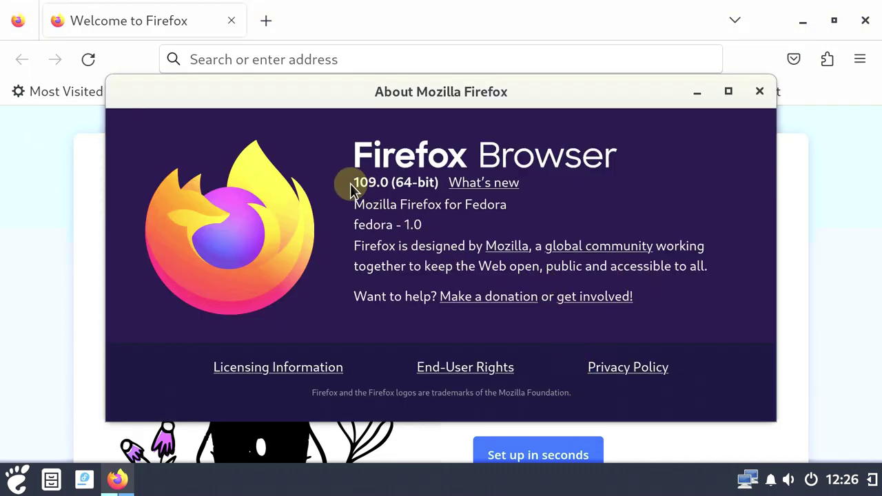
left_click_drag(355, 181, 444, 183)
left_click(760, 91)
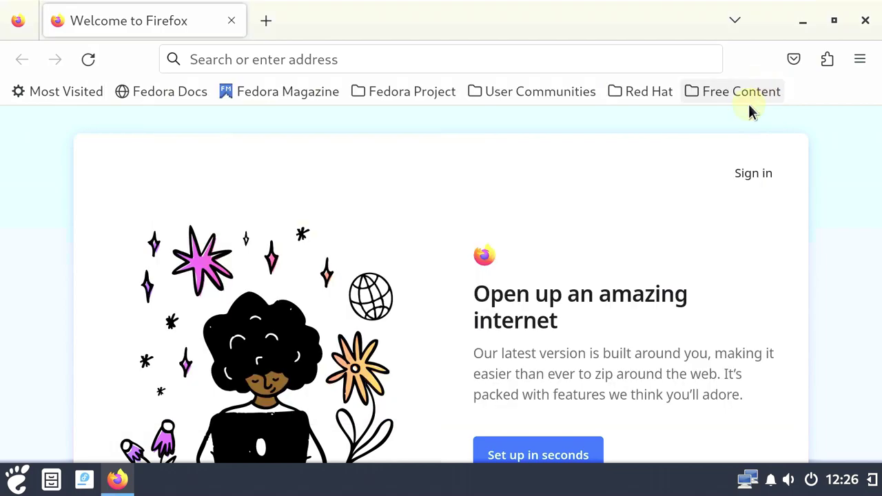
Search Google for 'fedora budgie' from the Firefox address bar and scroll the results
left_click(282, 65)
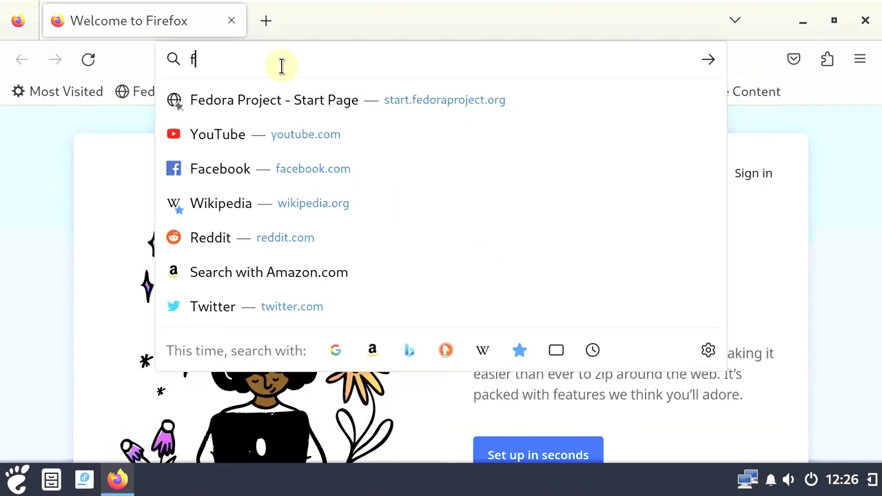
type("fedora")
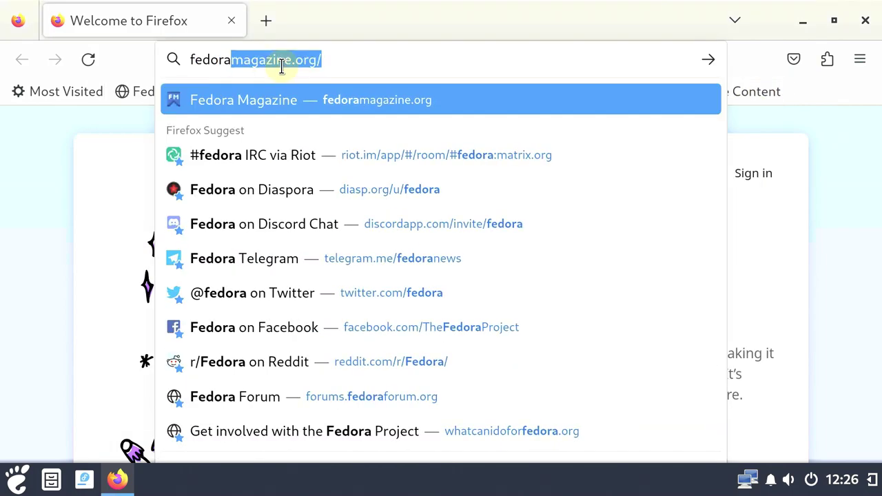
key("BackSpace")
type("budgie")
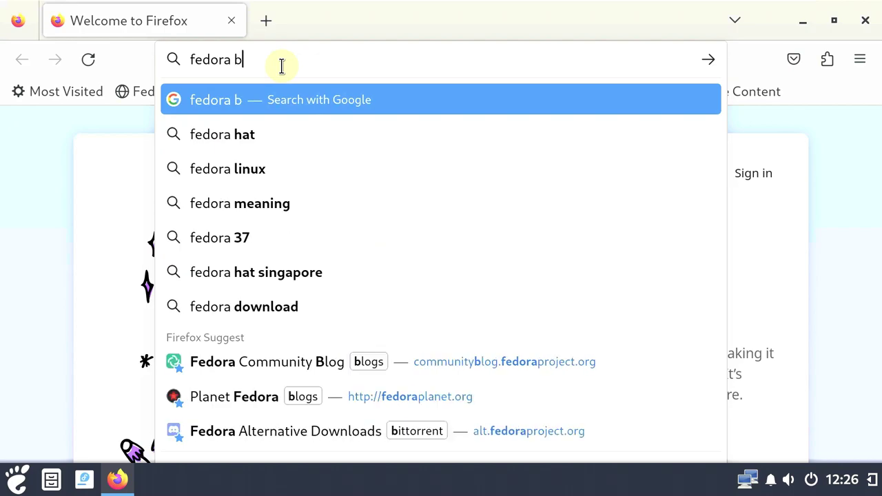
key("Return")
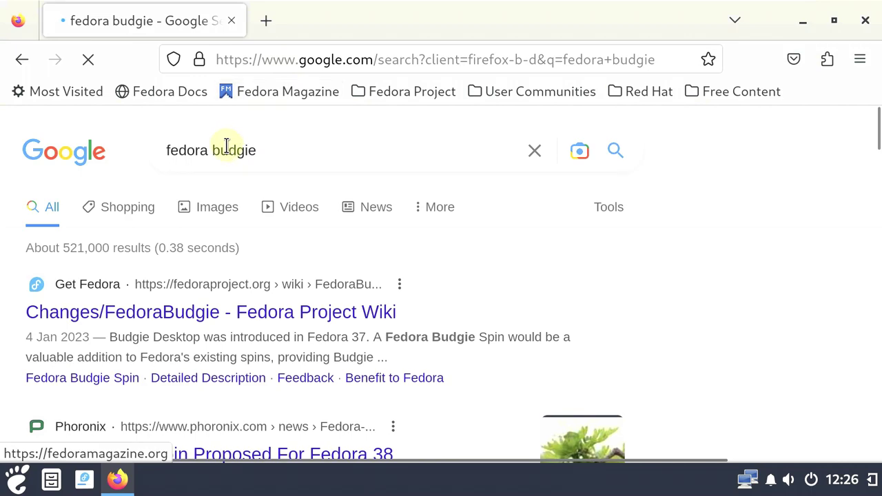
scroll(228, 148, "down", 3)
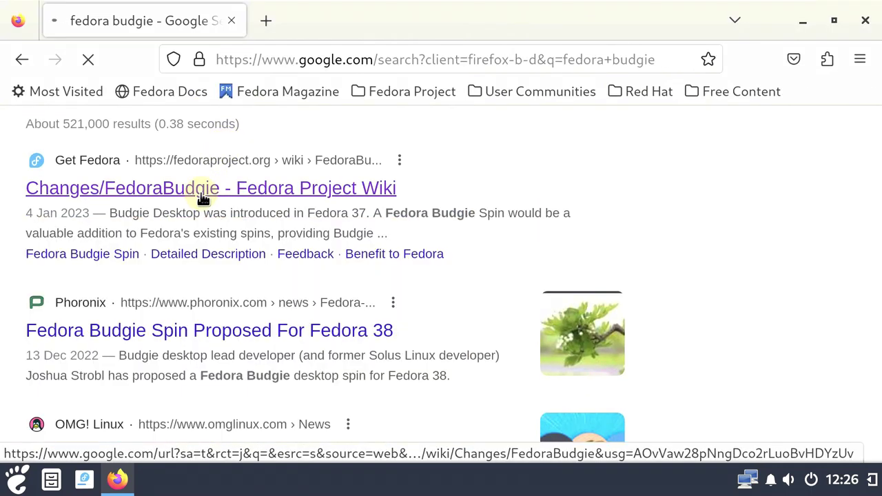
left_click(203, 193)
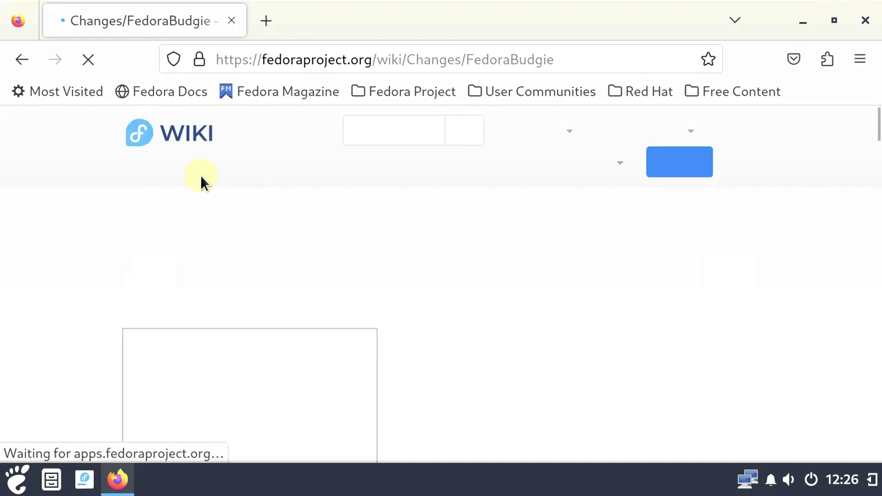
scroll(217, 164, "down", 6)
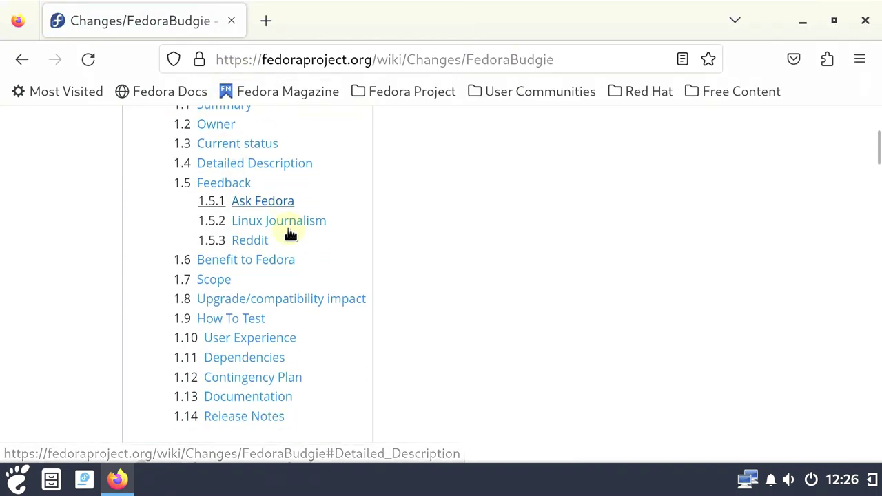
scroll(285, 223, "down", 6)
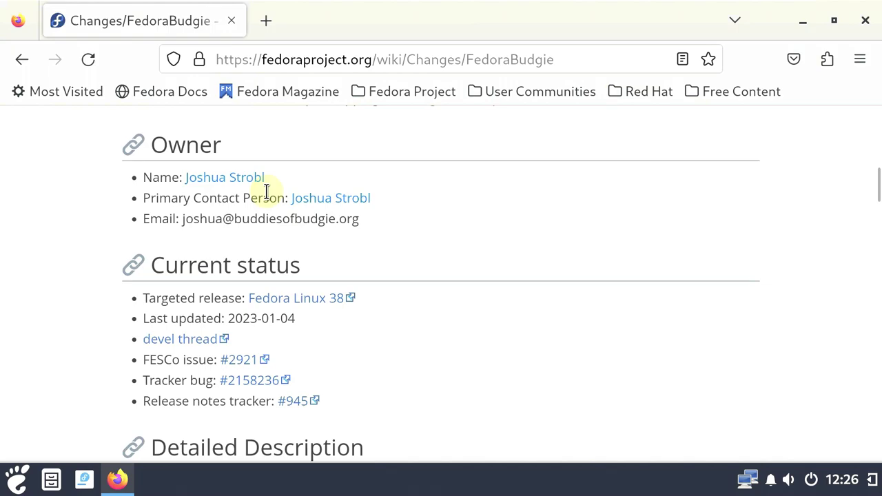
scroll(266, 190, "up", 3)
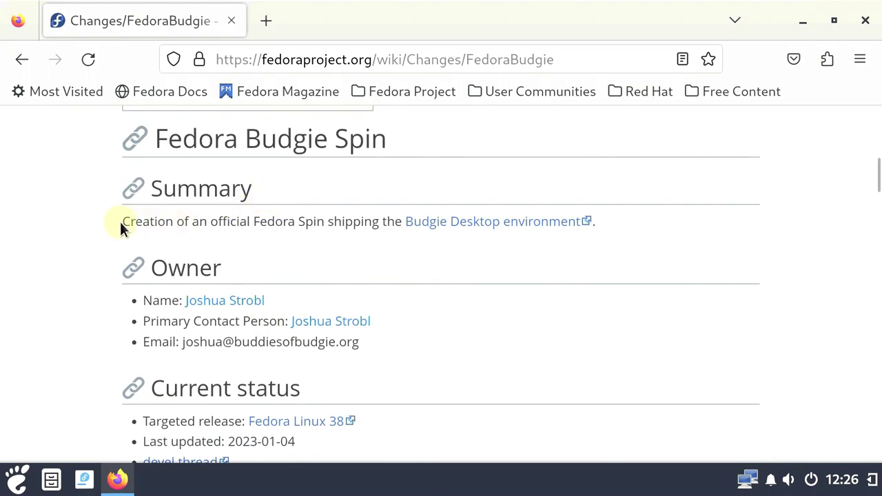
left_click_drag(120, 221, 530, 243)
scroll(496, 238, "down", 3)
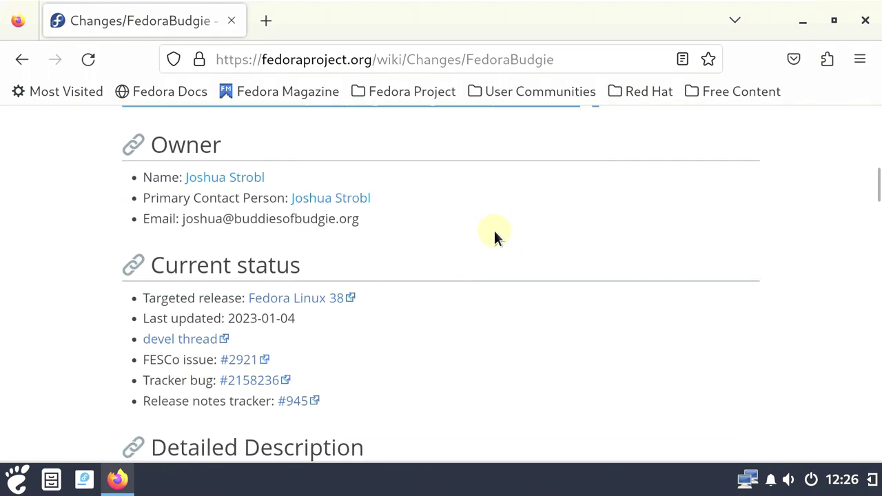
scroll(495, 234, "down", 10)
scroll(494, 230, "up", 3)
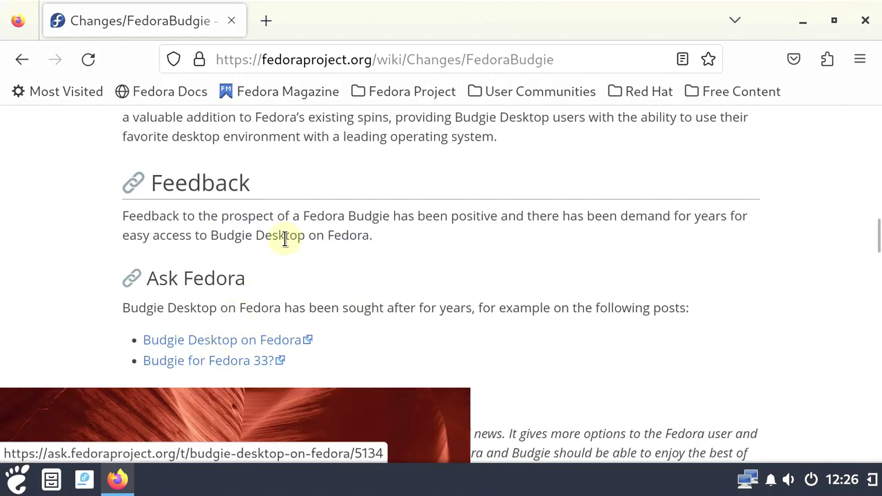
scroll(299, 275, "down", 2)
scroll(299, 275, "down", 20)
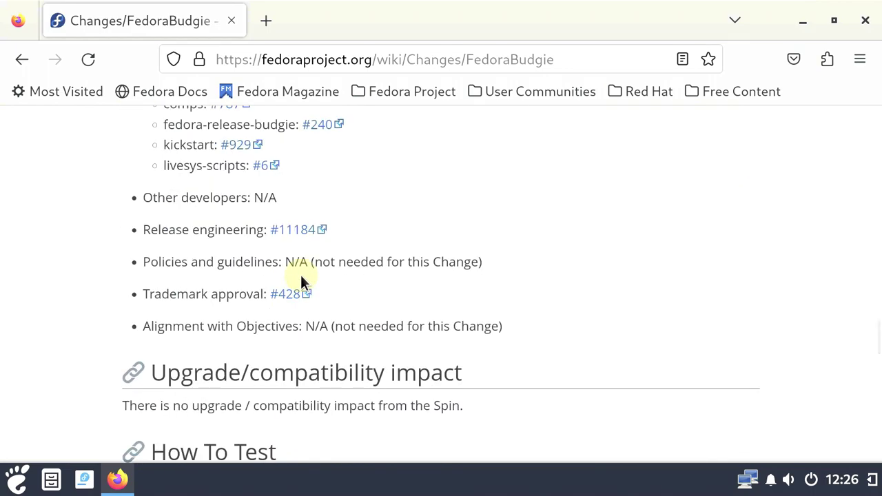
scroll(300, 274, "down", 5)
scroll(301, 275, "down", 15)
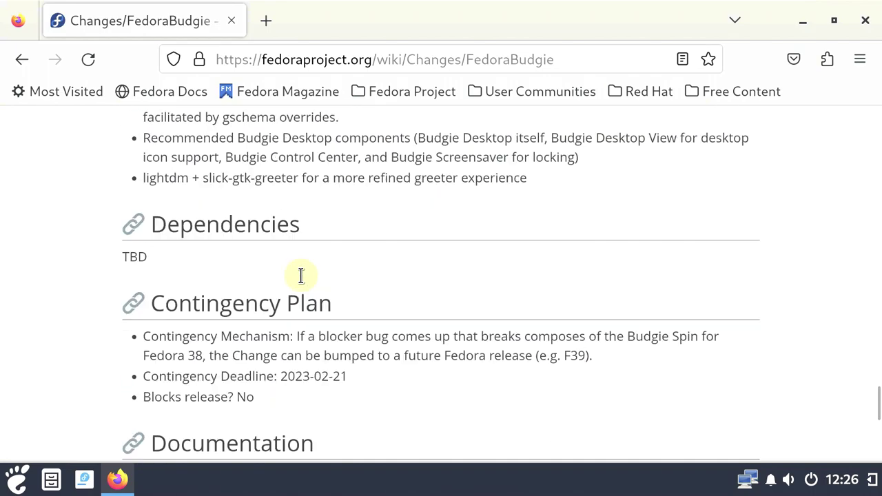
scroll(365, 266, "up", 15)
scroll(367, 264, "up", 20)
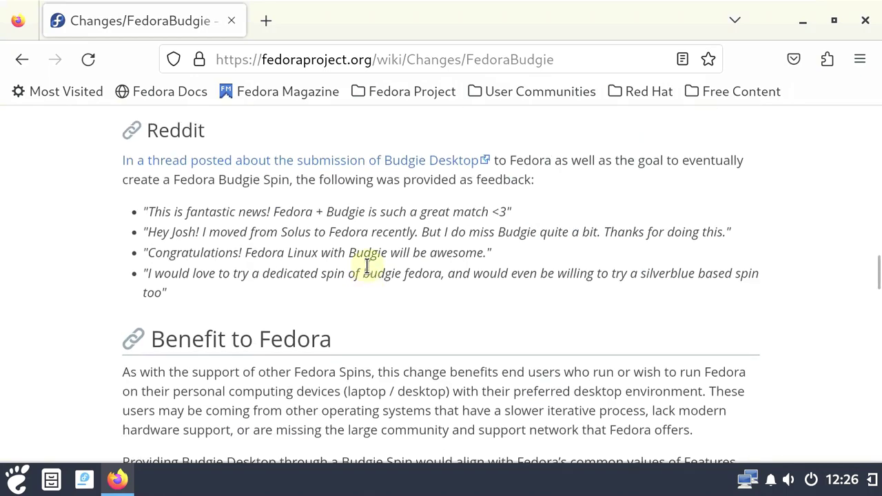
Return to the fedora budgie results and check the Firefox version 109.0 (64-bit) in About Firefox
left_click(27, 62)
left_click(854, 62)
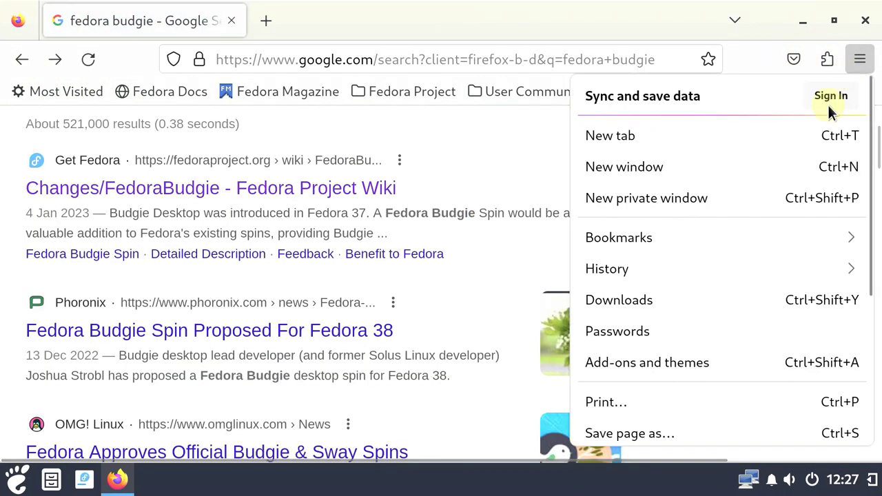
scroll(618, 399, "down", 3)
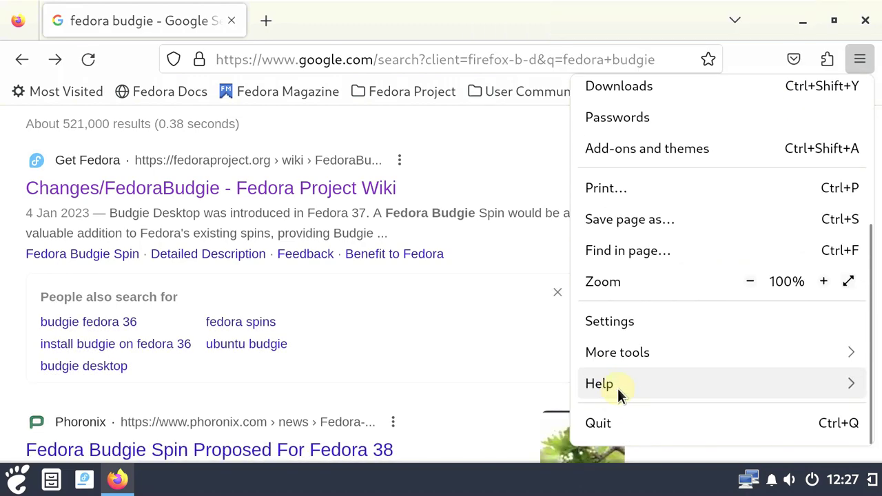
left_click(616, 387)
left_click(623, 295)
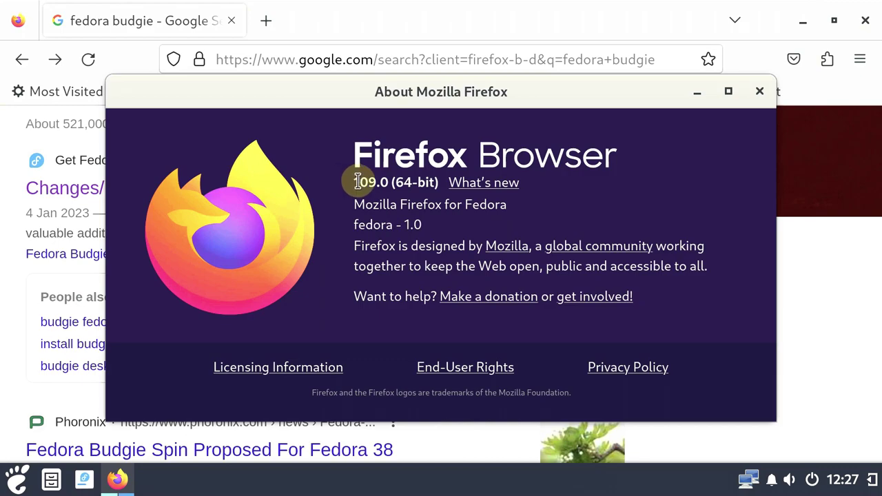
left_click_drag(356, 182, 457, 181)
left_click(437, 182)
left_click_drag(407, 191, 400, 158)
left_click(759, 91)
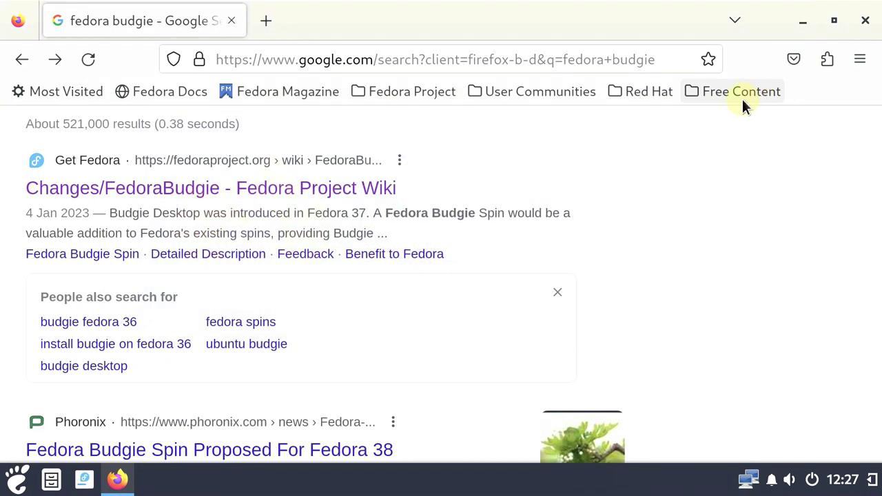
Go to youtube.com/9to5linux in Firefox
left_click(302, 59)
type("yout")
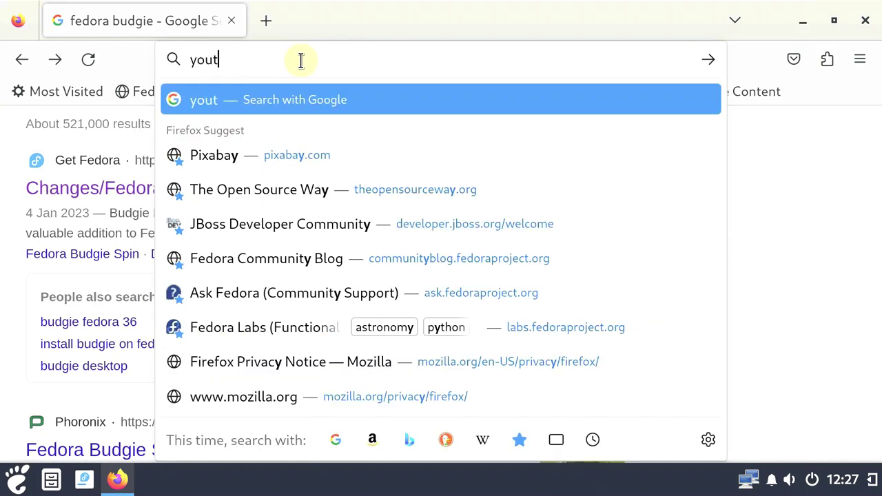
type("ube.c")
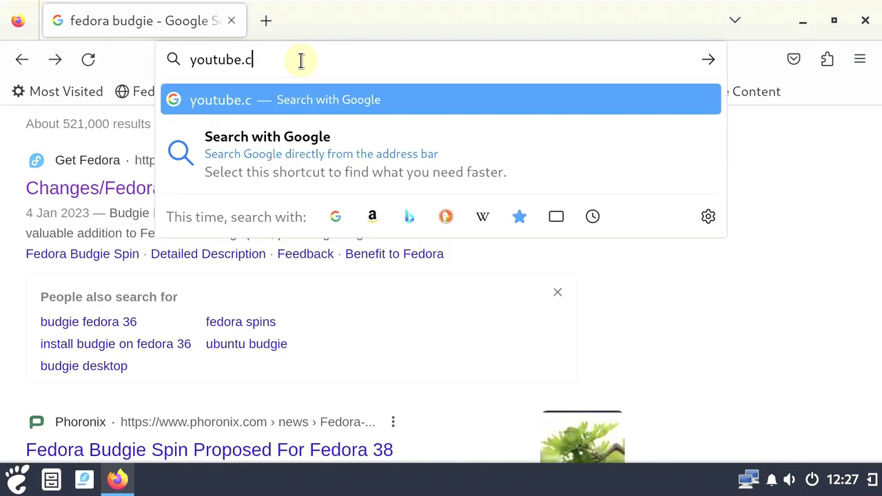
type("om/9")
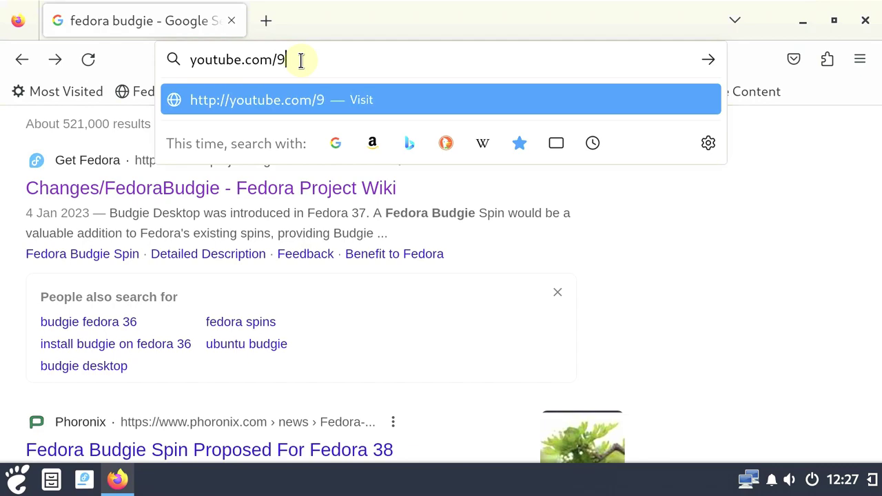
type("to5linux")
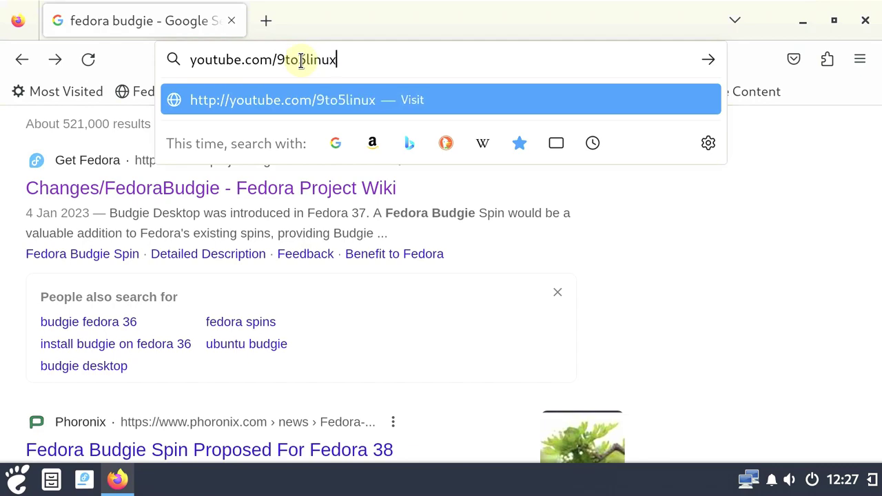
key("Return")
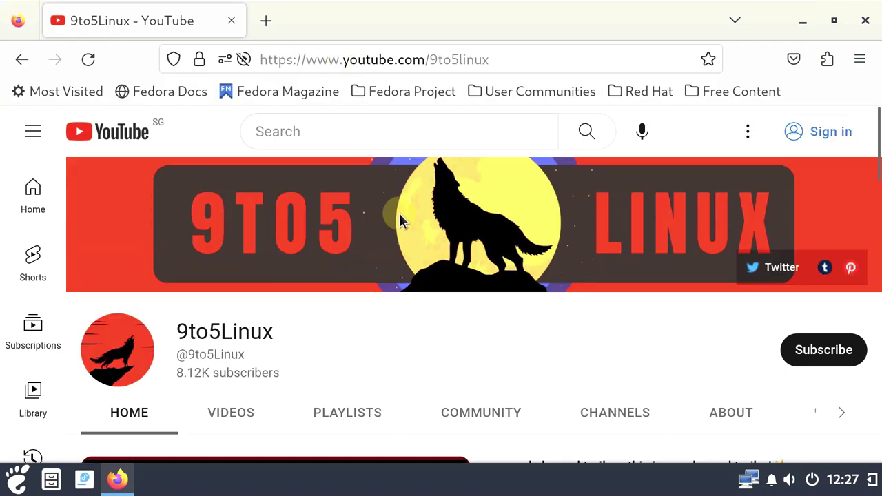
Search the 9to5Linux channel for 'fedora 38' and scroll through the matching videos
scroll(388, 292, "down", 3)
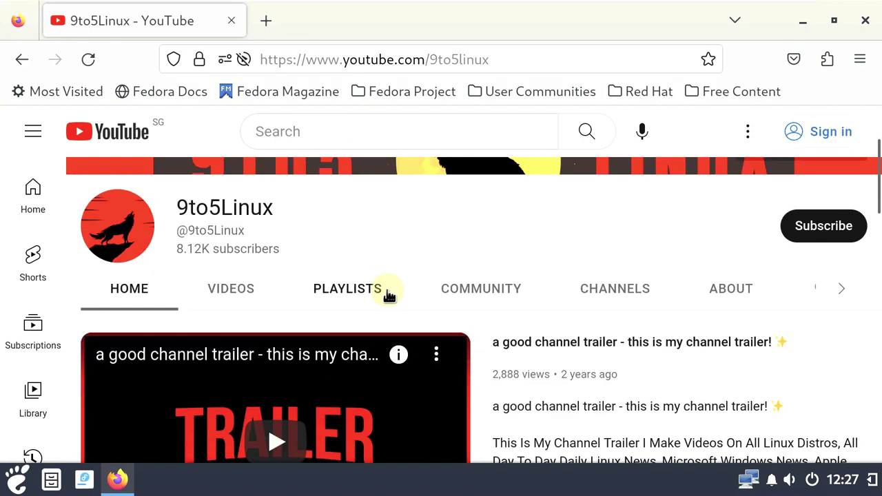
left_click(836, 295)
left_click(761, 288)
type("fedora 38")
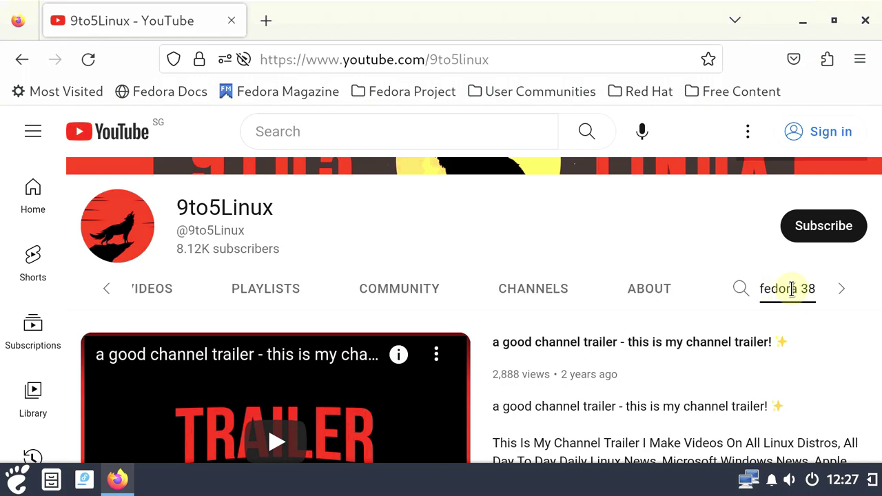
key("Return")
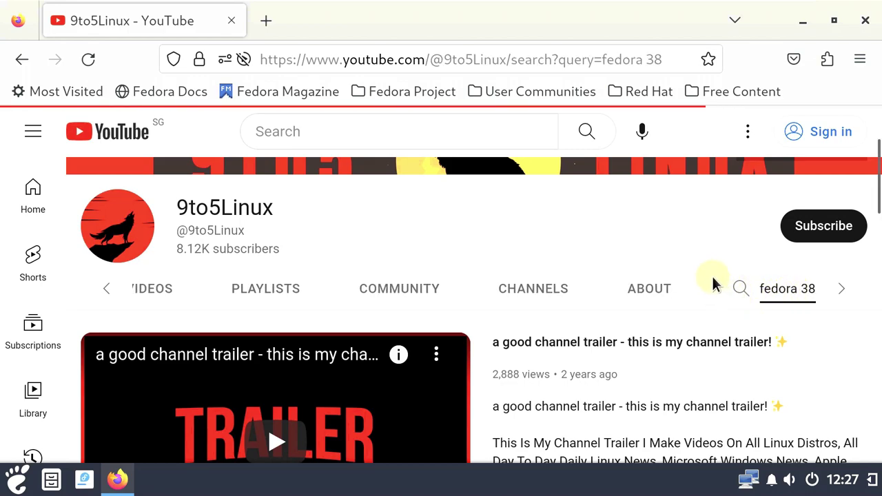
scroll(681, 282, "down", 3)
scroll(679, 281, "down", 15)
scroll(678, 277, "down", 5)
scroll(672, 272, "up", 15)
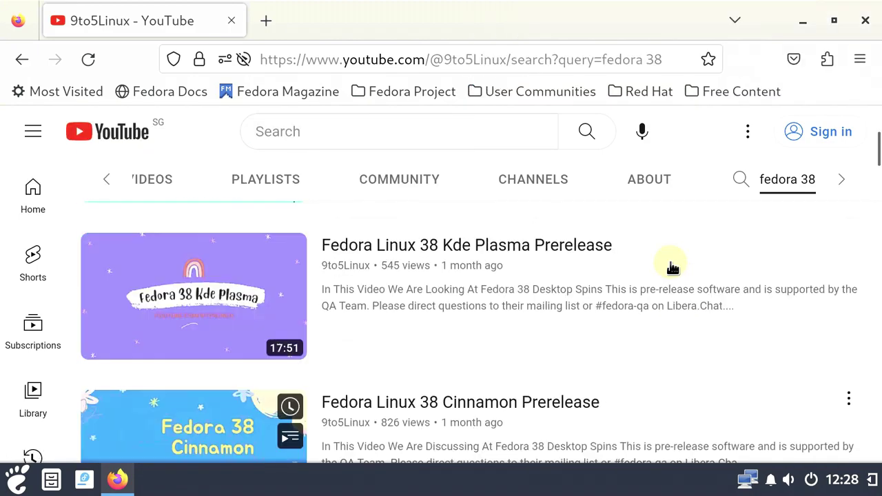
scroll(670, 267, "up", 5)
Open the channel's About page and select its description text
left_click(642, 414)
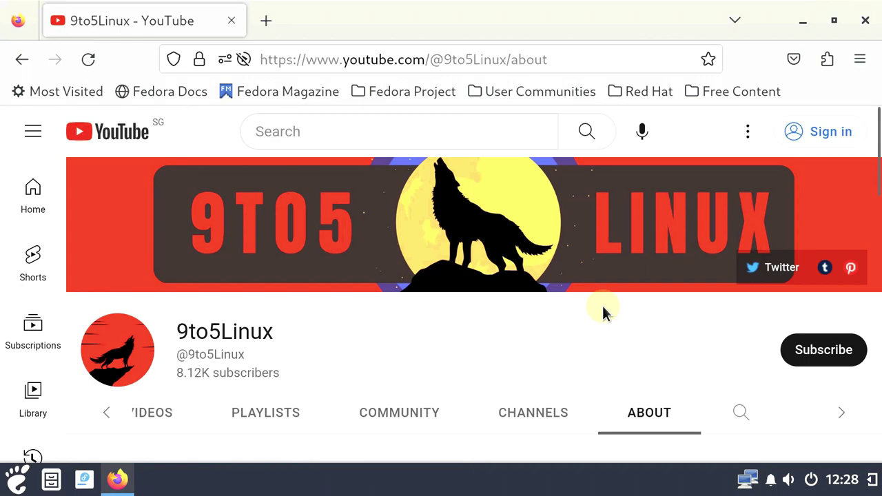
scroll(602, 311, "down", 3)
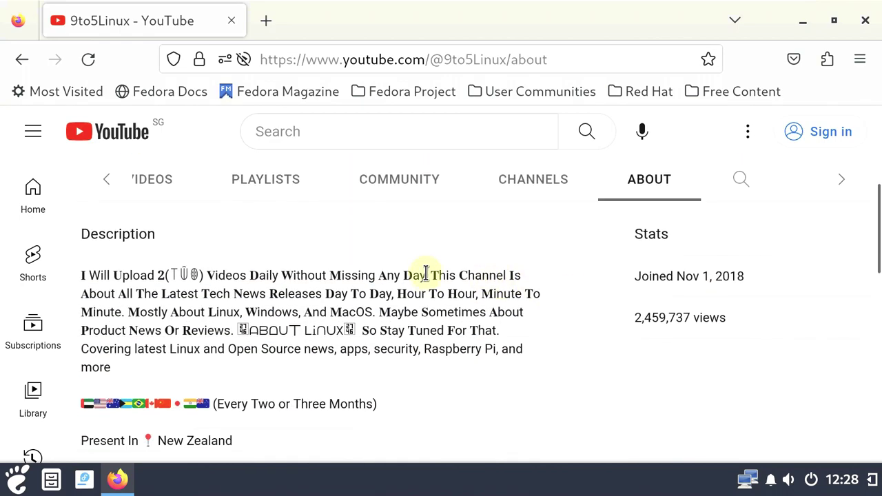
left_click_drag(422, 273, 329, 274)
left_click_drag(204, 265, 330, 433)
scroll(172, 231, "down", 4)
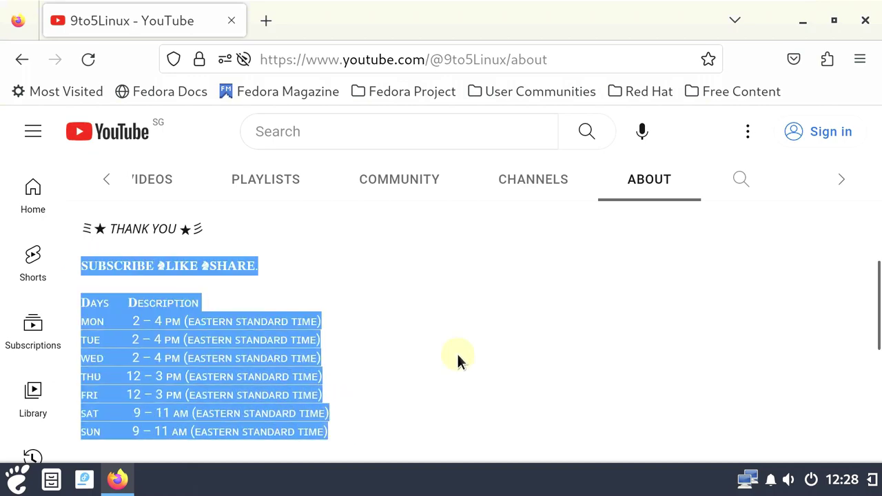
left_click(340, 323)
scroll(339, 323, "up", 5)
Open the Linux playlist from Playlists, go back, and dismiss the subscribe sign-in prompt
left_click(284, 302)
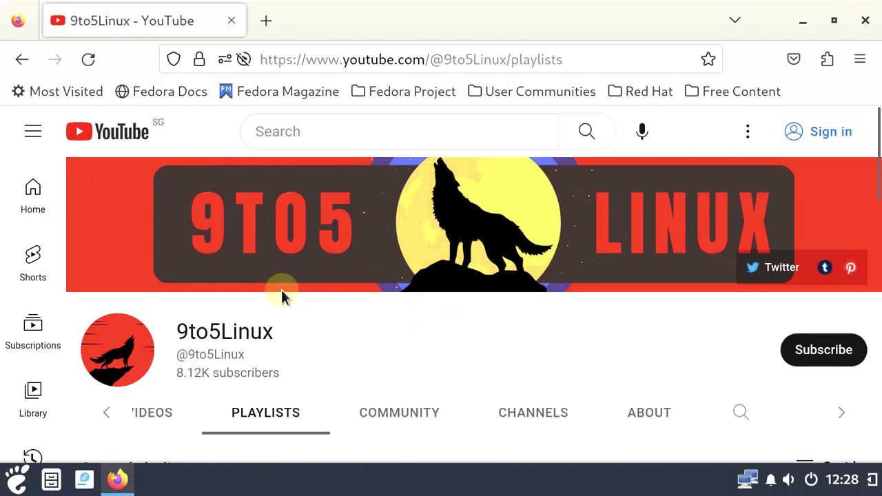
scroll(283, 293, "down", 5)
scroll(286, 282, "down", 2)
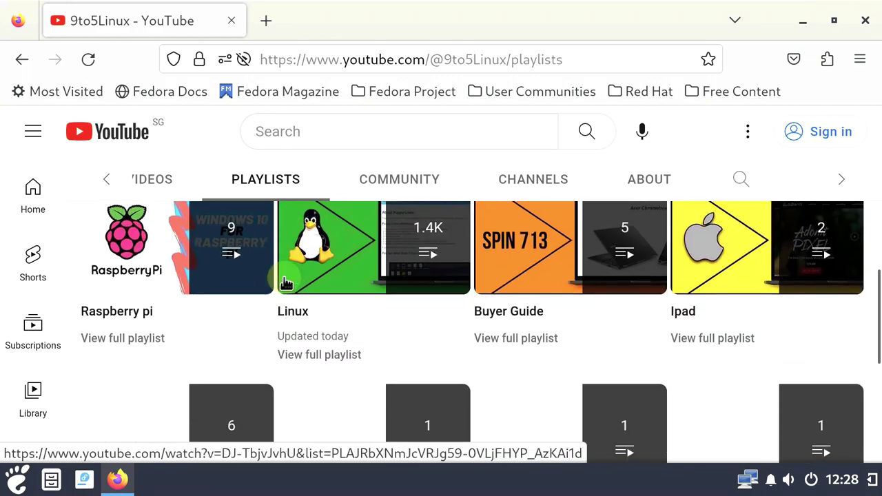
left_click(337, 358)
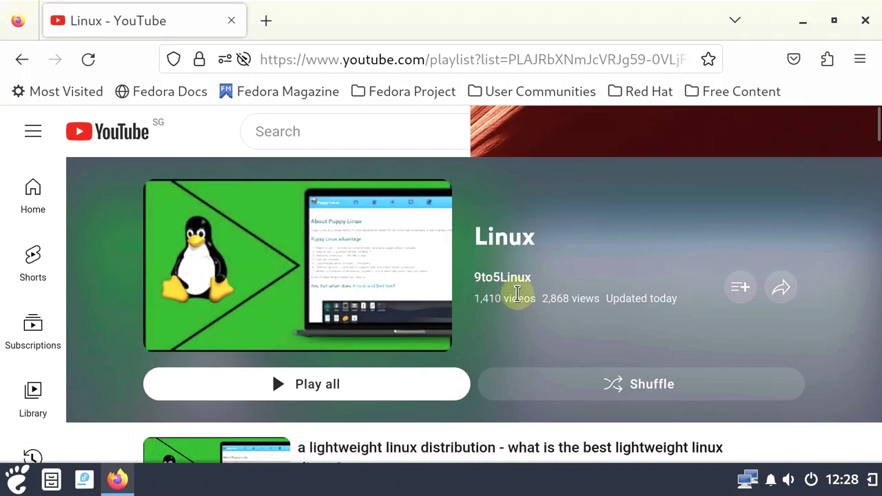
left_click_drag(517, 293, 480, 287)
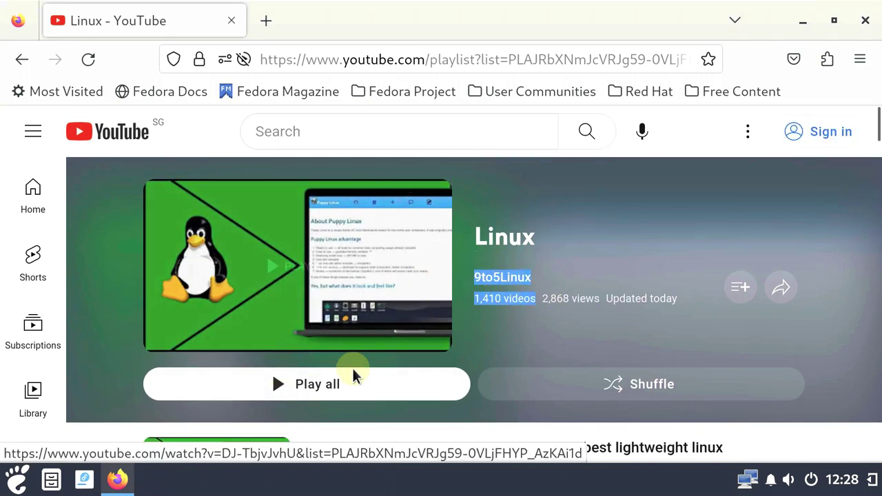
left_click(32, 60)
scroll(754, 290, "up", 4)
left_click(797, 359)
left_click(487, 277)
Close Firefox and launch System Monitor from the applications menu
left_click(866, 21)
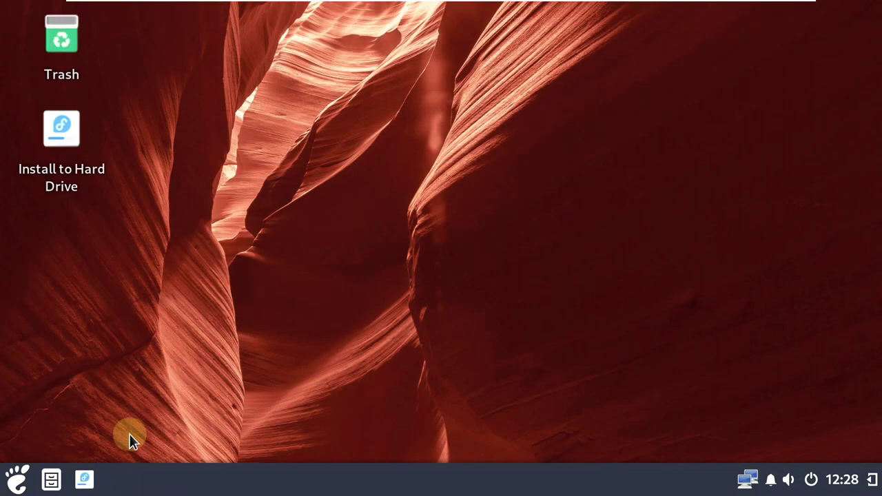
left_click(25, 486)
scroll(218, 258, "down", 3)
left_click(218, 463)
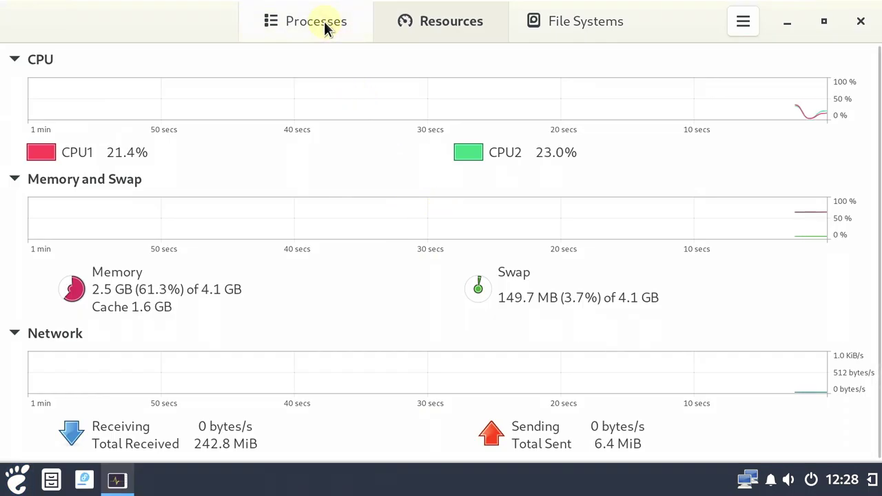
Scroll the Processes list, view the Resources graphs, then quit with Ctrl+Q
left_click(324, 22)
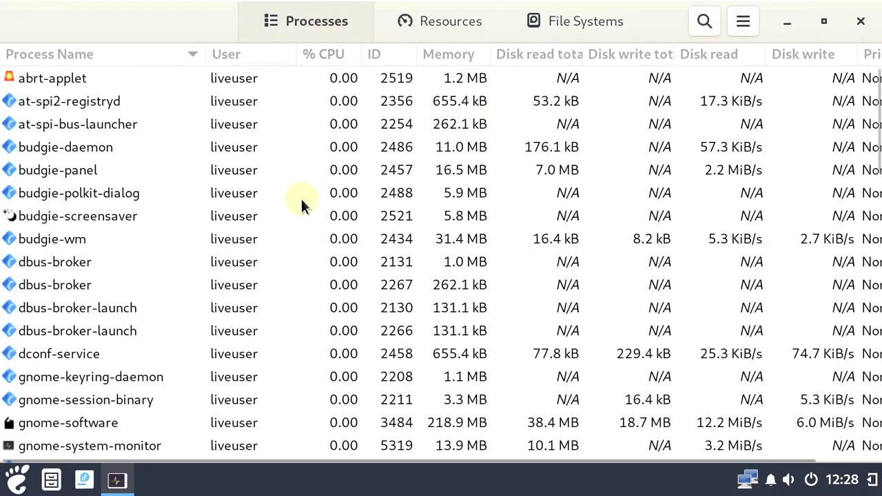
scroll(301, 198, "down", 4)
scroll(301, 198, "up", 4)
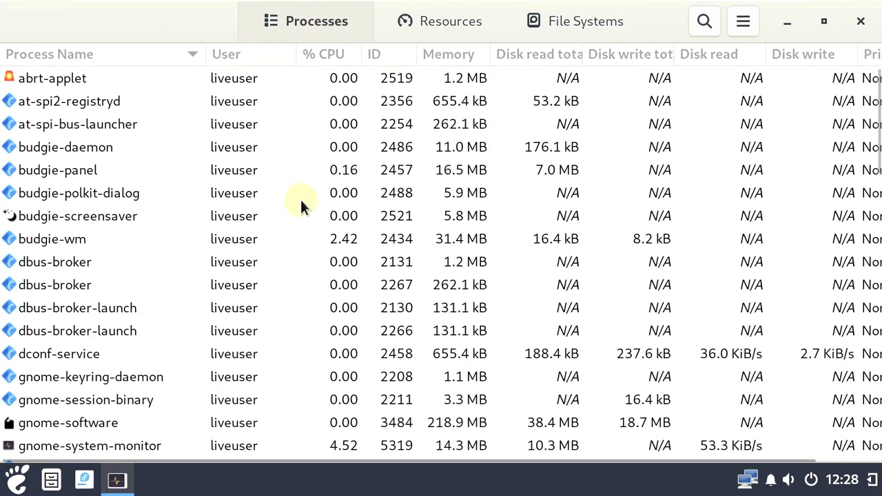
scroll(301, 199, "down", 12)
scroll(300, 199, "down", 2)
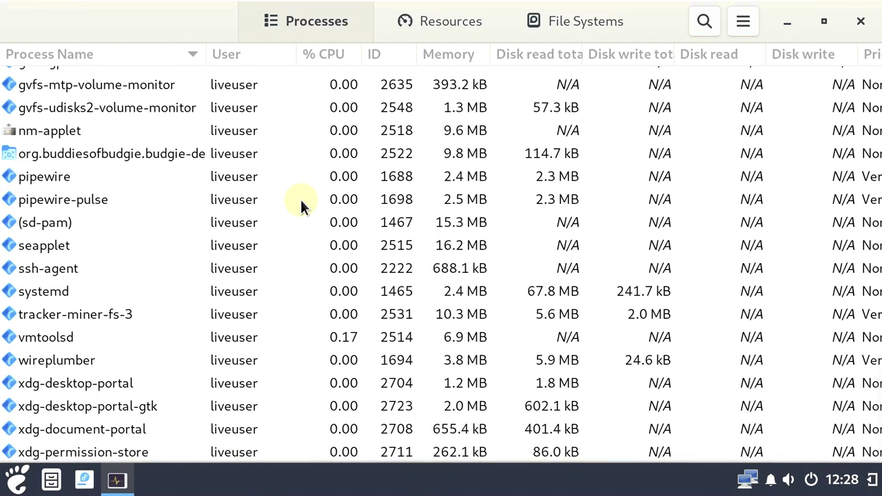
scroll(301, 199, "up", 4)
scroll(301, 199, "up", 12)
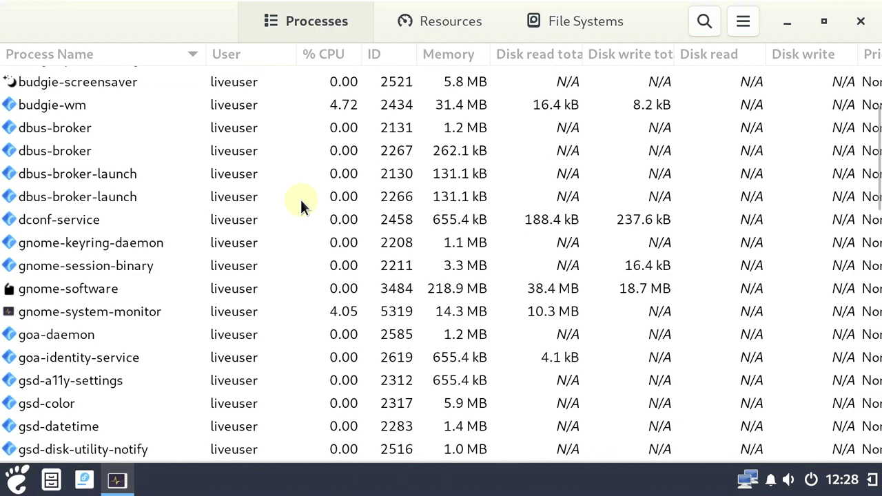
left_click(439, 34)
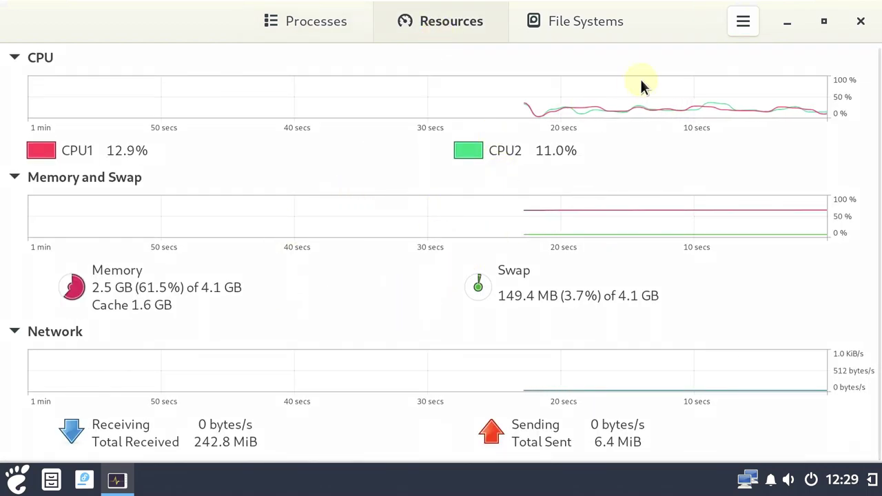
scroll(158, 190, "up", 1)
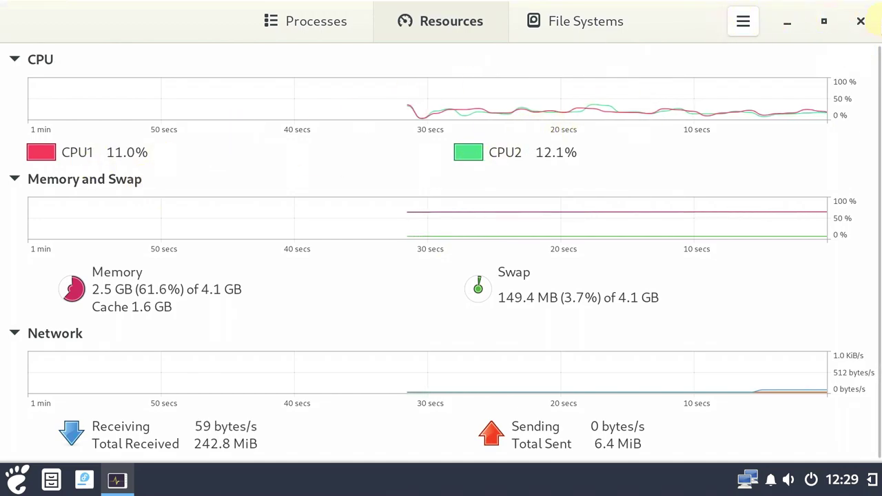
key("ctrl+q")
Launch Rhythmbox and Parole from the Sound & Video category of the Budgie Menu
left_click(17, 479)
left_click(69, 324)
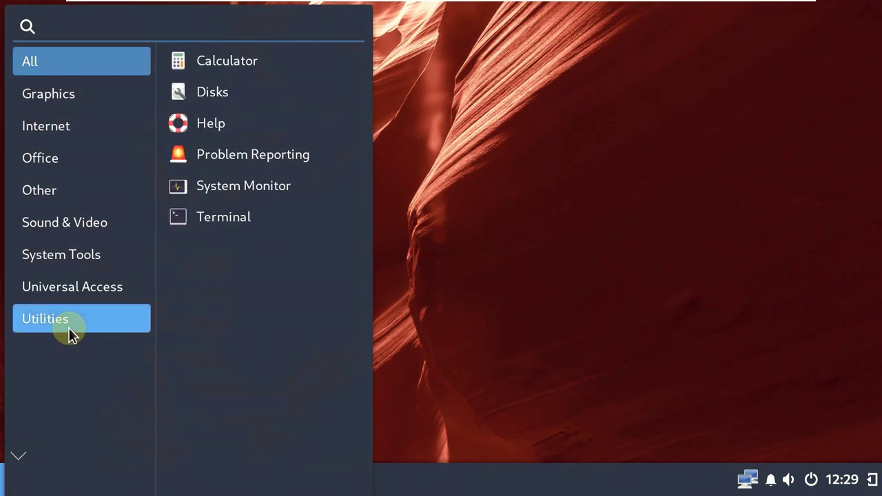
left_click(79, 290)
left_click(84, 258)
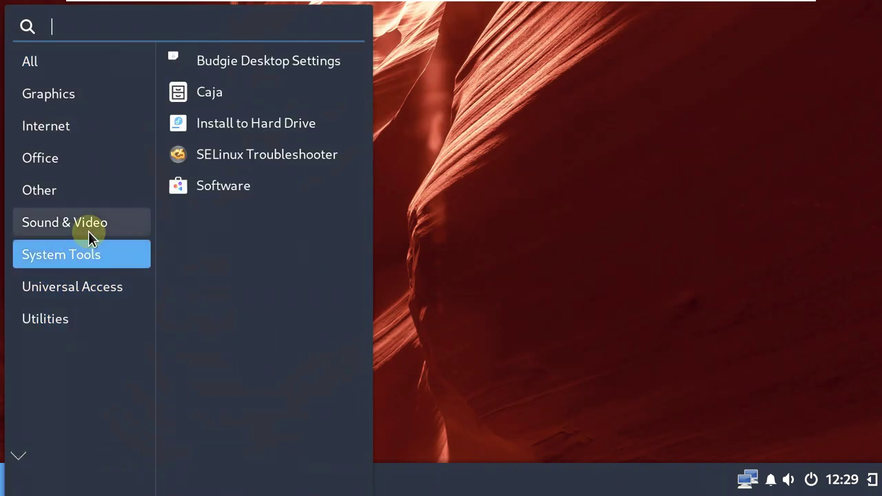
left_click(89, 230)
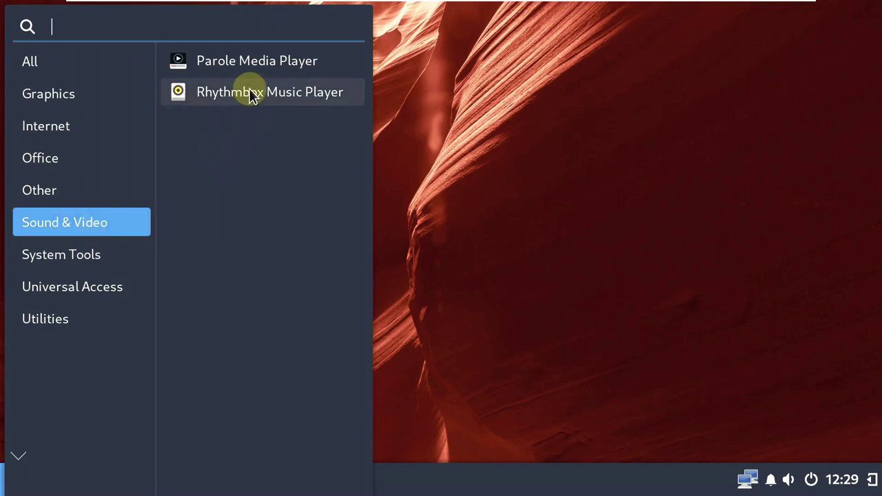
left_click(250, 95)
left_click(16, 473)
left_click(59, 252)
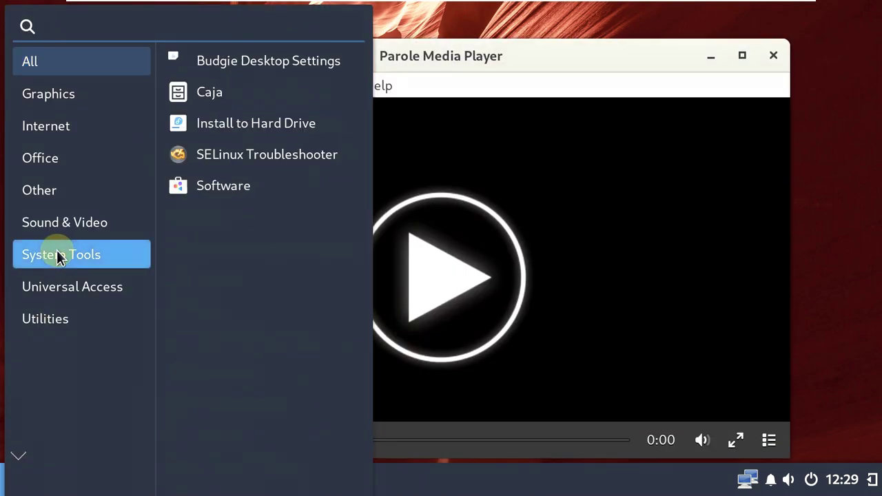
left_click(104, 222)
left_click(275, 102)
Check the About details of Parole 4.16.0 and Rhythmbox 3.4.6
left_click(378, 93)
left_click(411, 180)
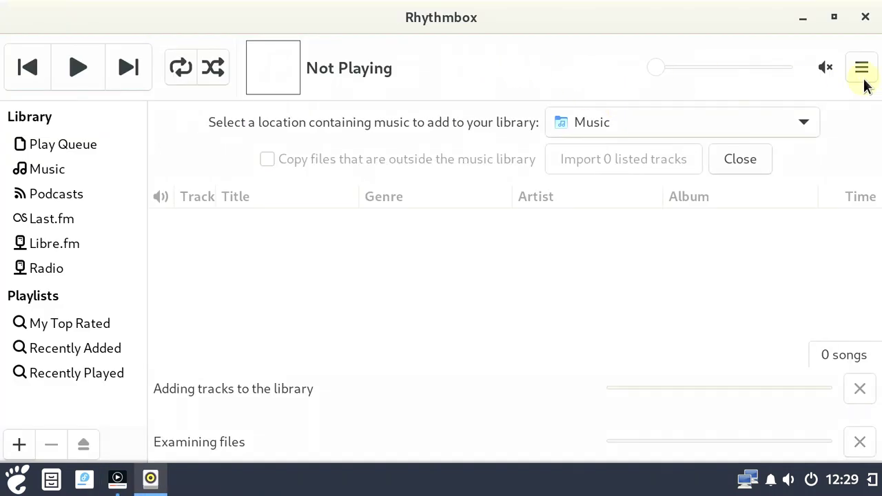
left_click(862, 71)
left_click(786, 229)
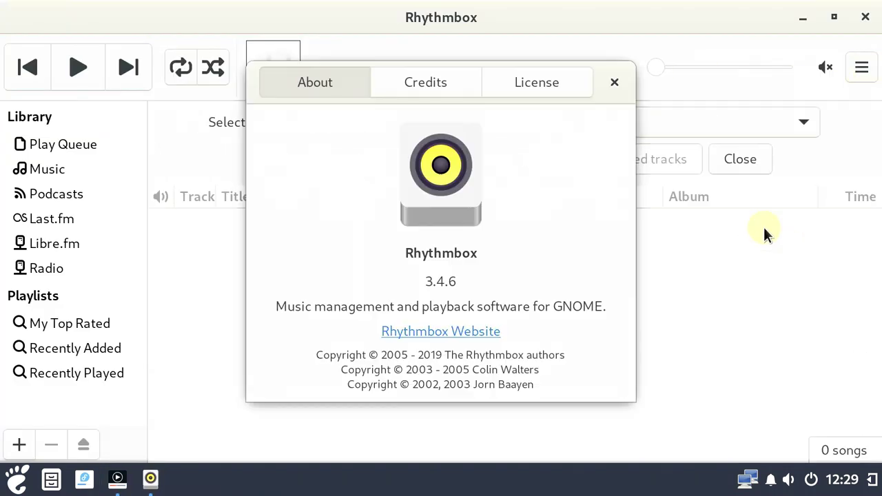
left_click(614, 82)
Close Rhythmbox, Parole's About dialog and the Parole window
left_click(866, 18)
left_click(625, 96)
key("ctrl+q")
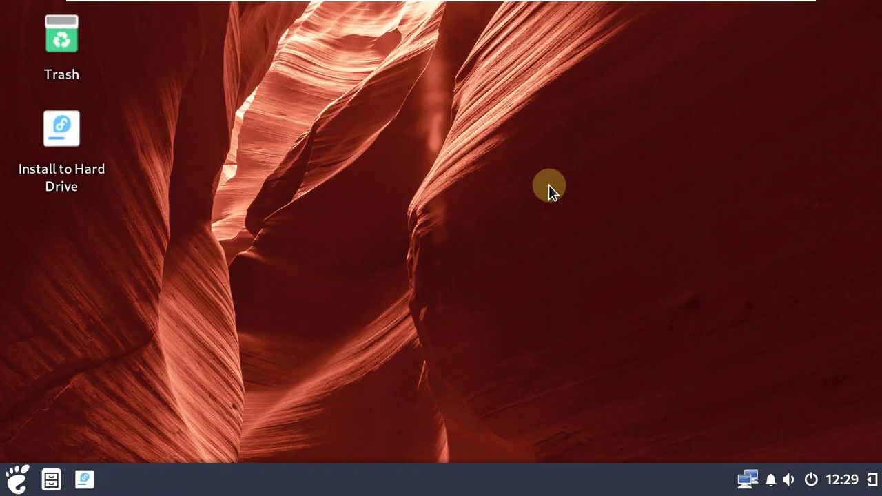
left_click(17, 480)
Launch Budgie Control Center from the Other category of the Budgie Menu
left_click(68, 230)
left_click(60, 195)
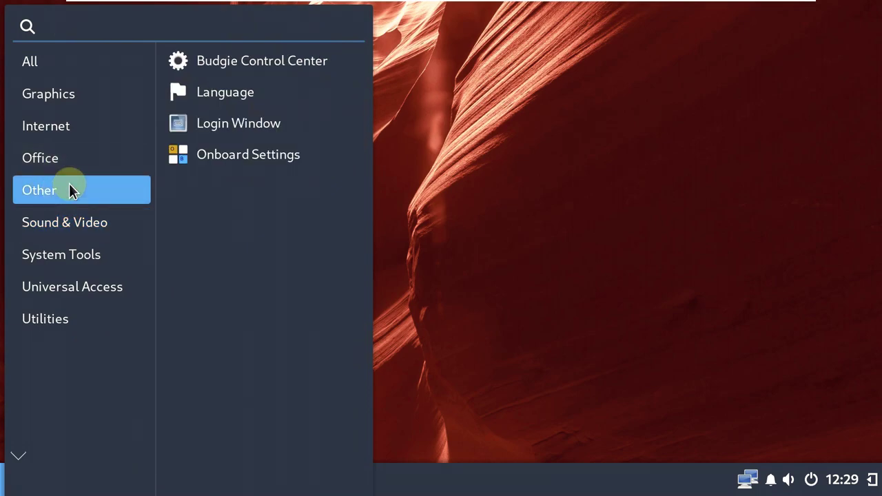
left_click(88, 168)
left_click(82, 121)
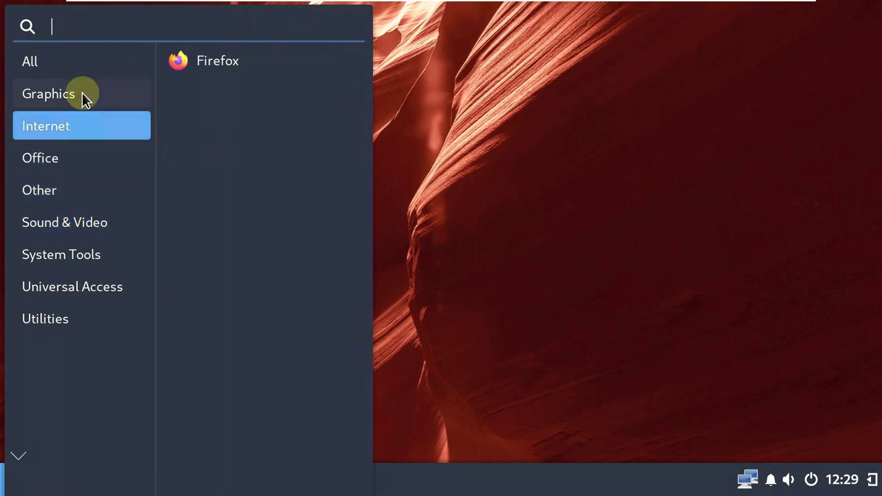
left_click(82, 95)
left_click(80, 71)
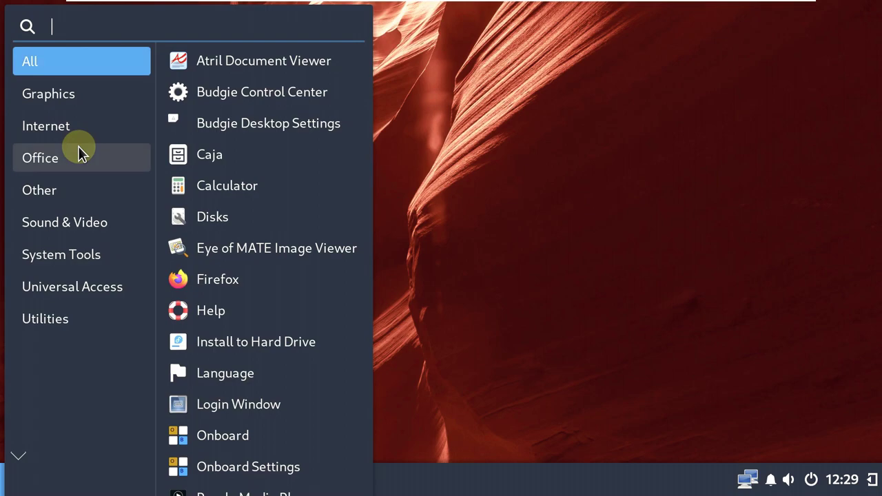
left_click(78, 153)
left_click(101, 190)
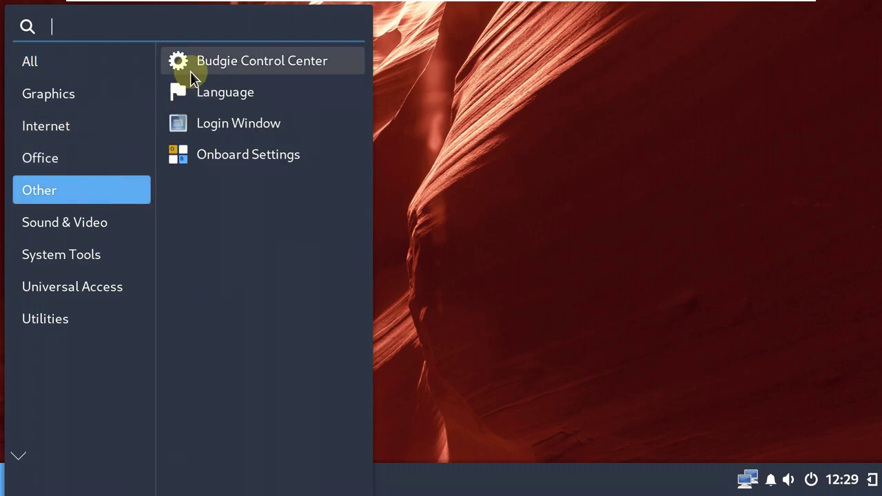
left_click(190, 71)
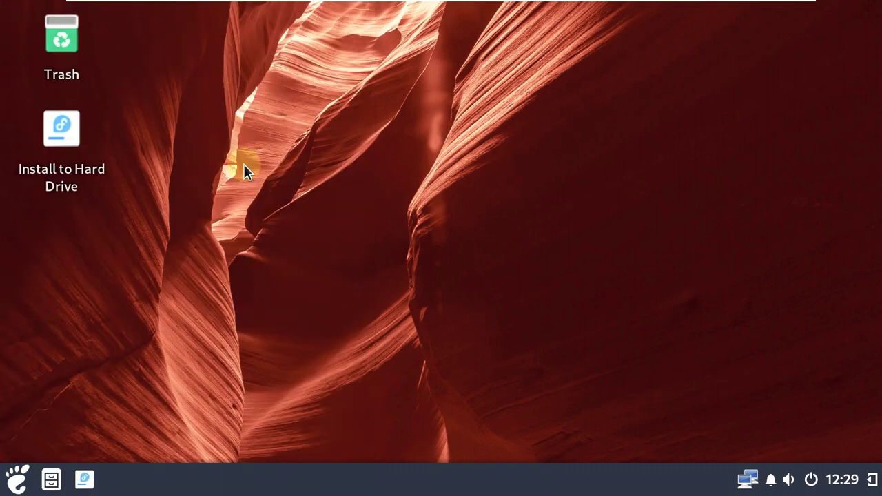
Scroll through the About page showing Fedora Linux 38 and Budgie 10.6.4
scroll(321, 204, "down", 5)
scroll(323, 203, "down", 3)
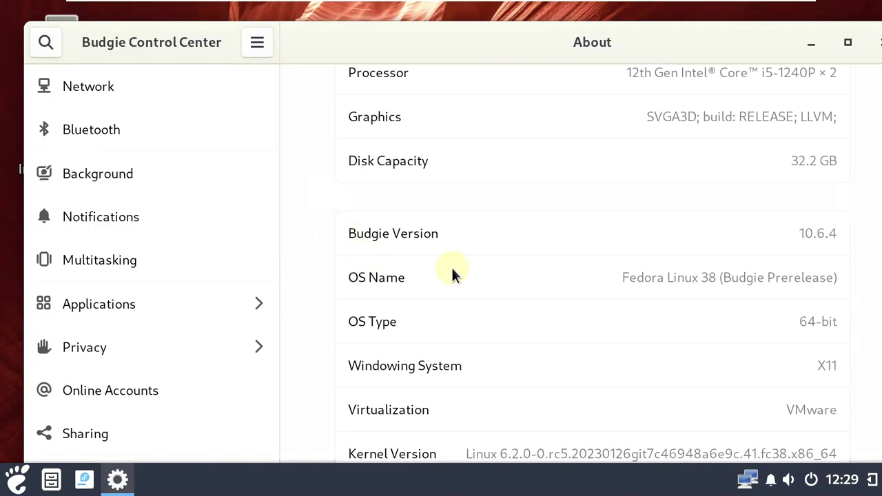
scroll(615, 286, "up", 2)
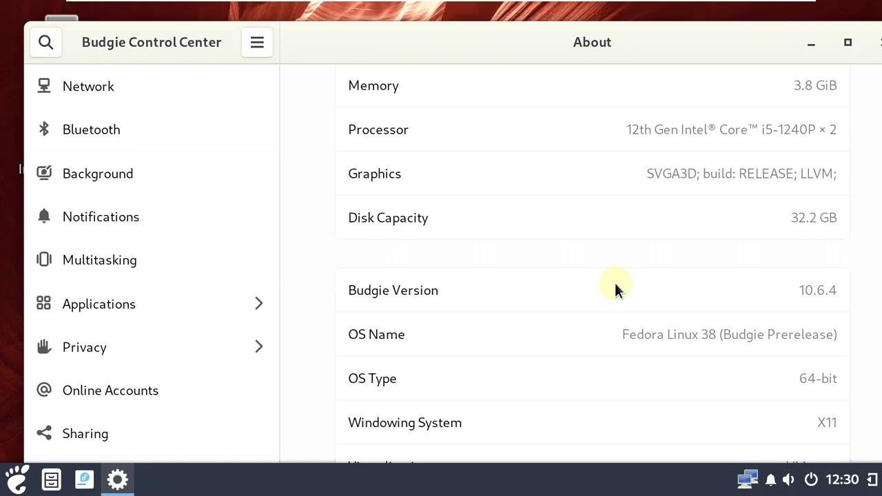
scroll(614, 288, "down", 2)
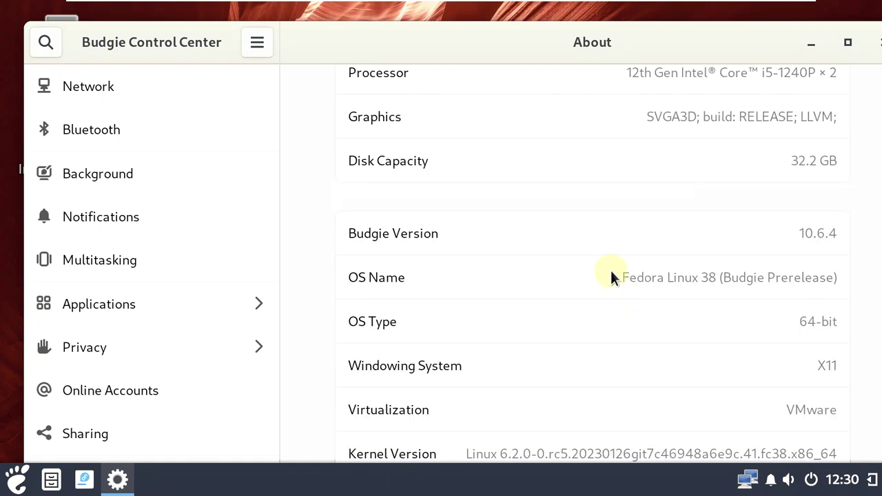
scroll(512, 355, "up", 10)
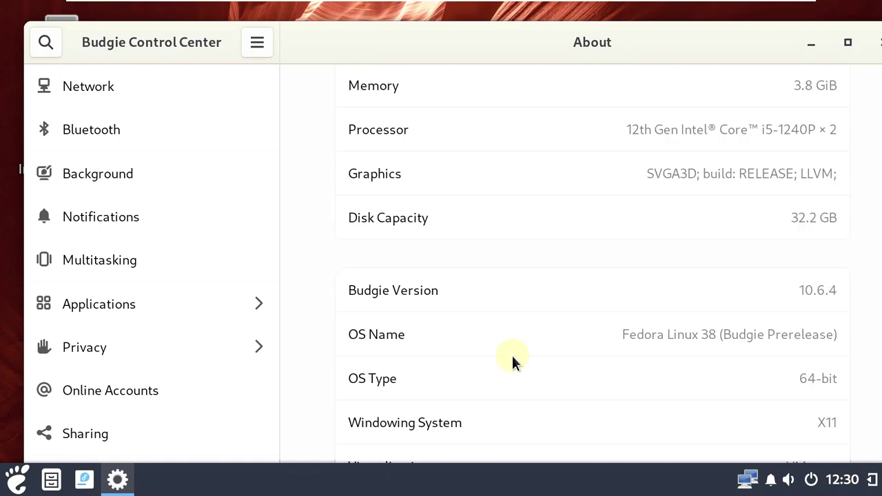
scroll(511, 332, "up", 1)
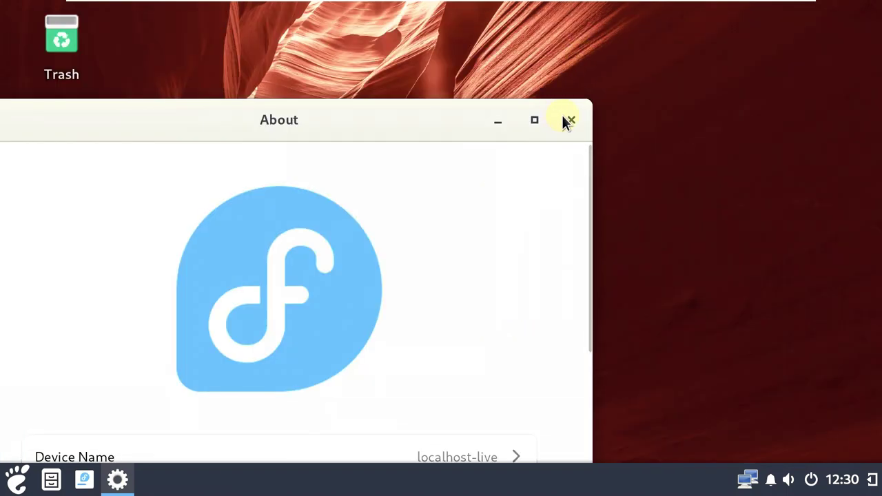
Close Control Center and open Budgie Desktop Settings from the desktop context menu
left_click(563, 122)
right_click(448, 110)
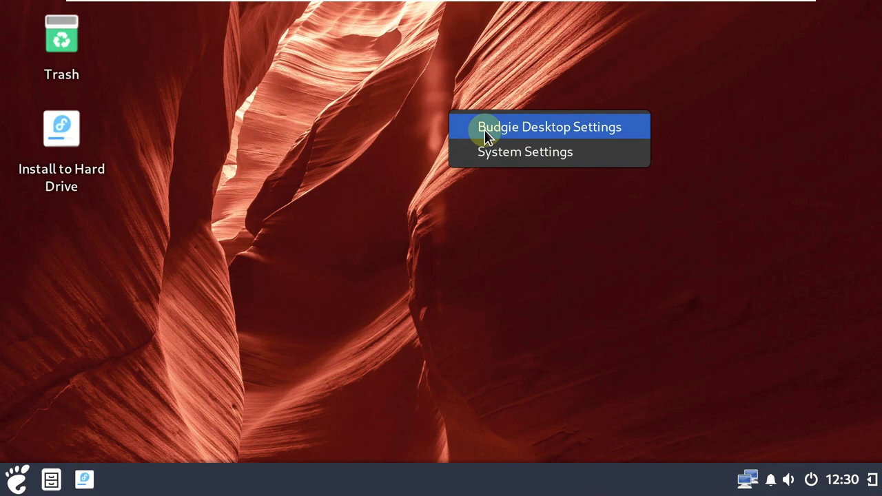
left_click(485, 129)
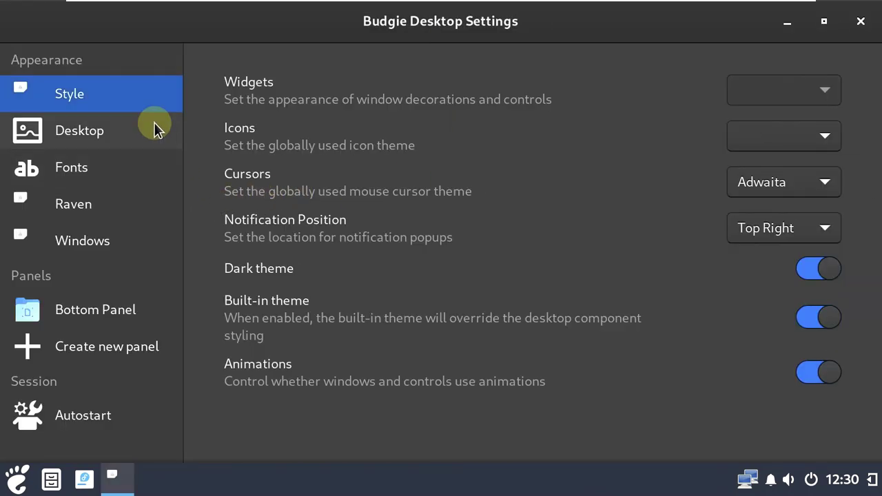
Look through the Desktop, Fonts, Raven, Windows, Bottom Panel and Autostart pages
left_click(127, 122)
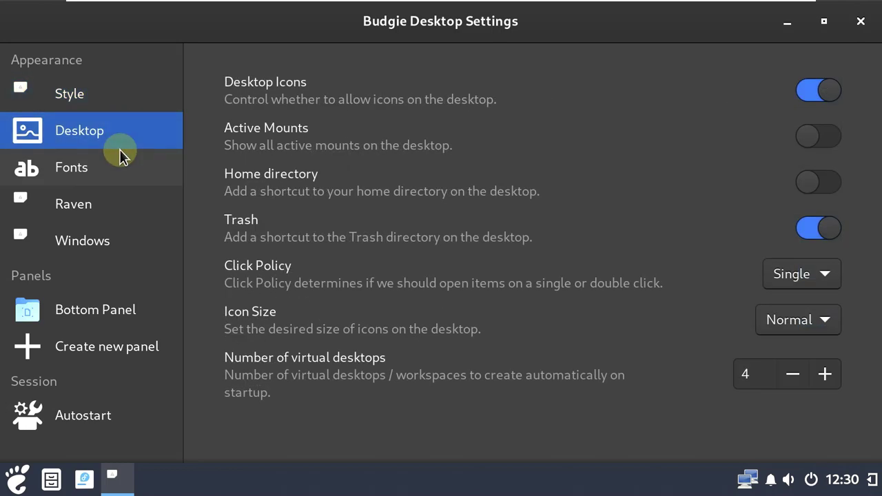
left_click(114, 171)
left_click(104, 213)
left_click(108, 240)
key("Up")
left_click(79, 310)
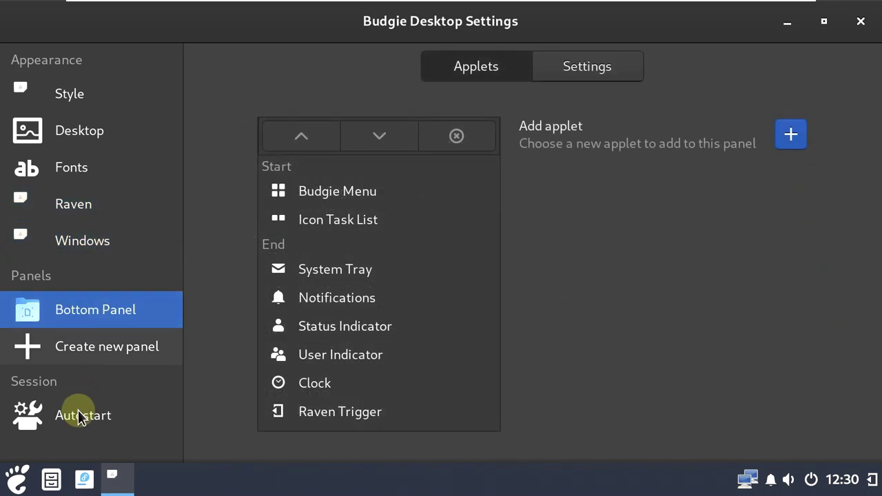
left_click(595, 50)
scroll(236, 266, "down", 1)
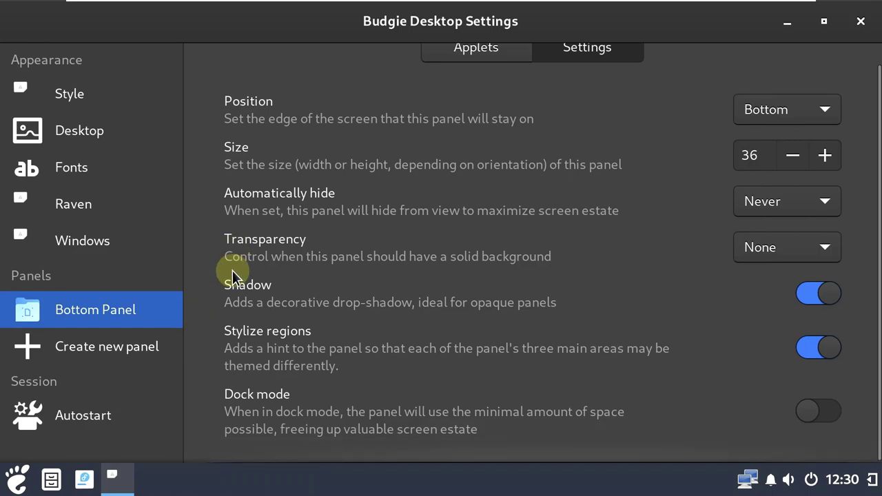
left_click(74, 405)
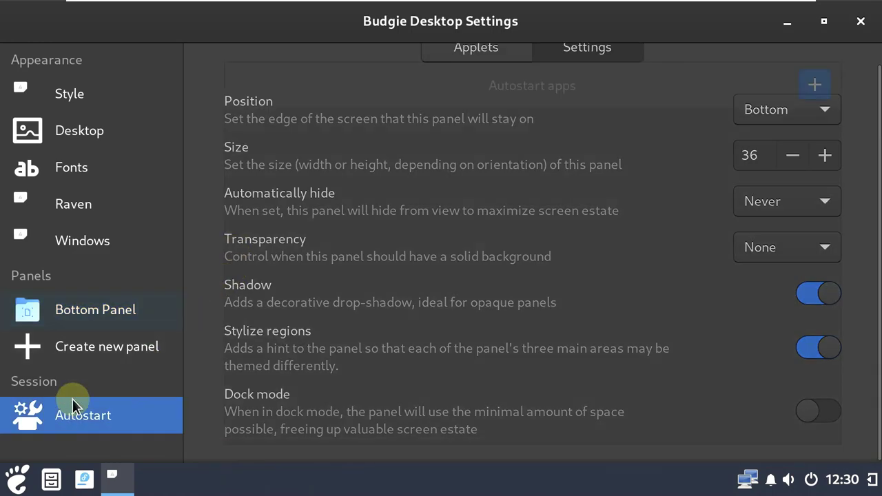
Close Budgie Desktop Settings and glance at the clock and network popups
left_click(862, 23)
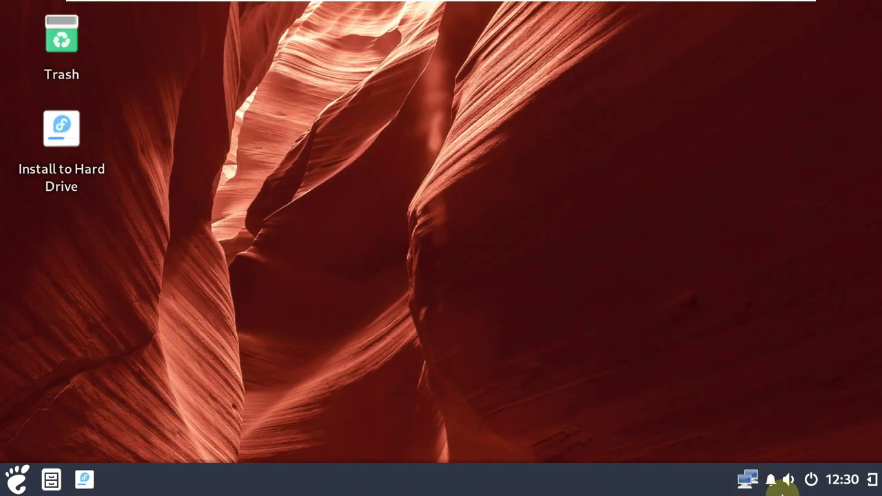
left_click(842, 481)
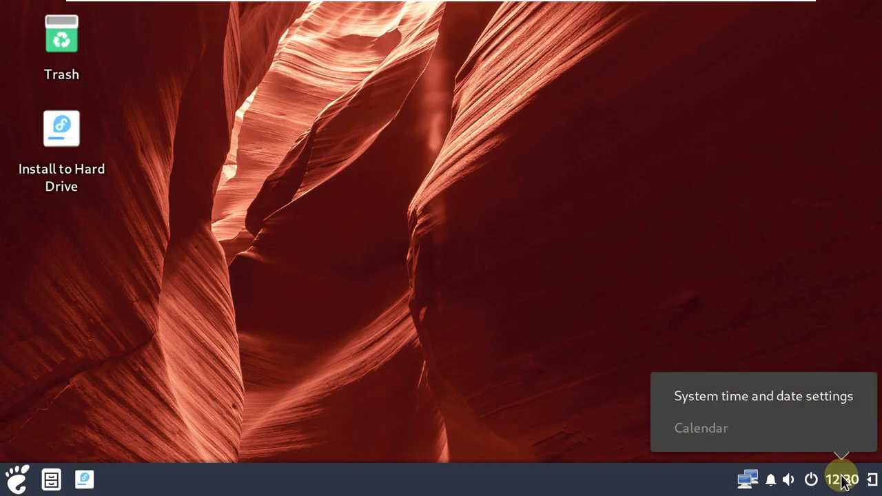
left_click(735, 286)
right_click(747, 479)
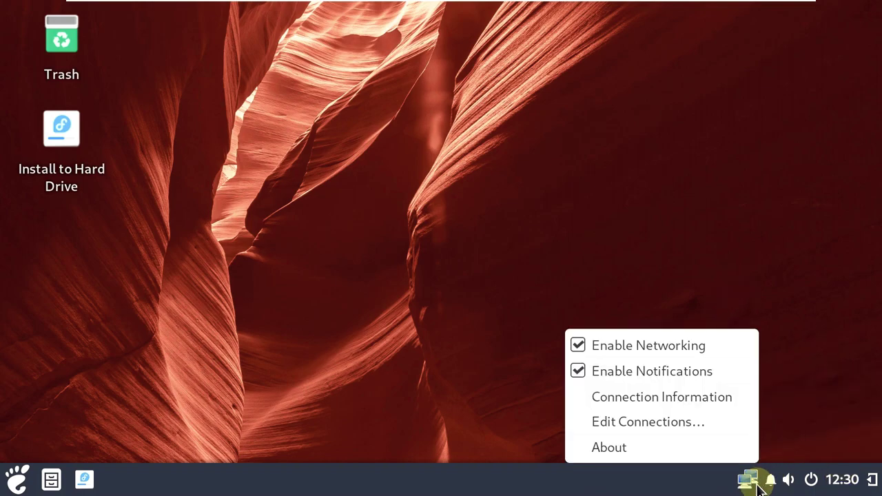
left_click(784, 262)
Shut down the live session from the power menu and confirm
left_click(809, 479)
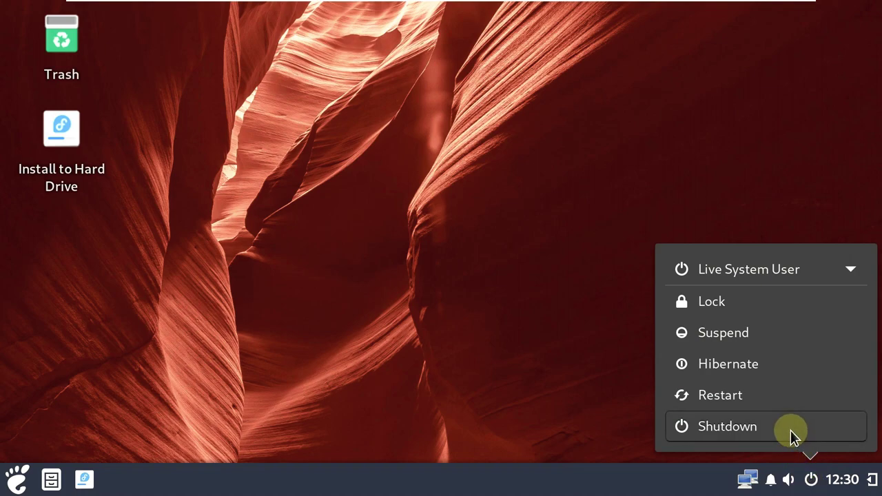
left_click(791, 428)
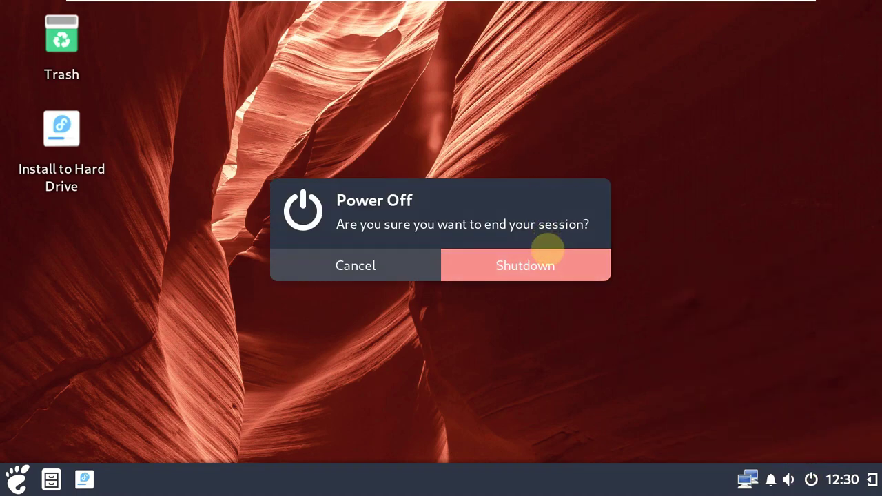
left_click(547, 256)
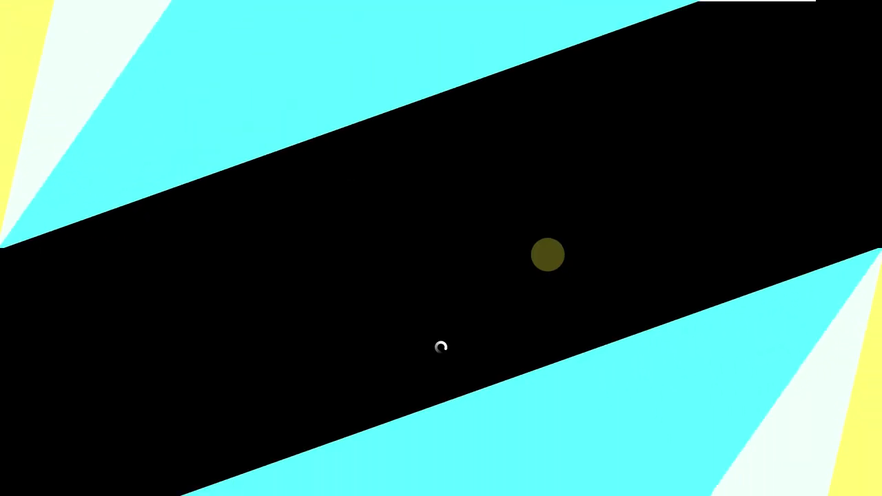